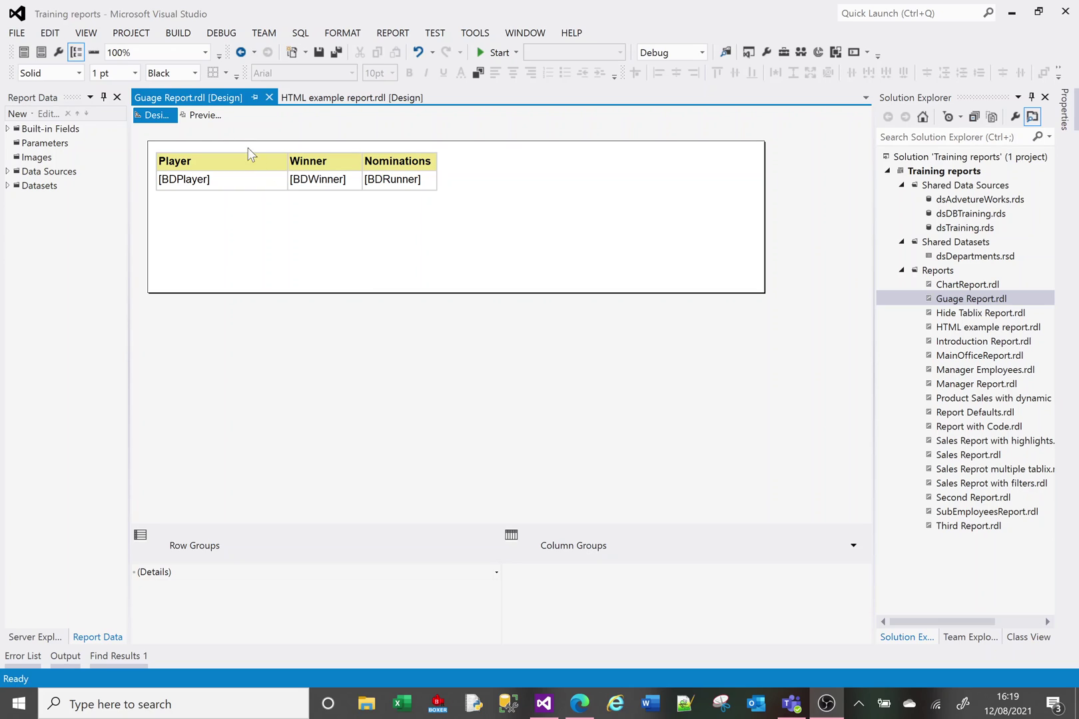
- Preview the report, return to the design and insert a column to the right of the Nominations column
left_click(203, 118)
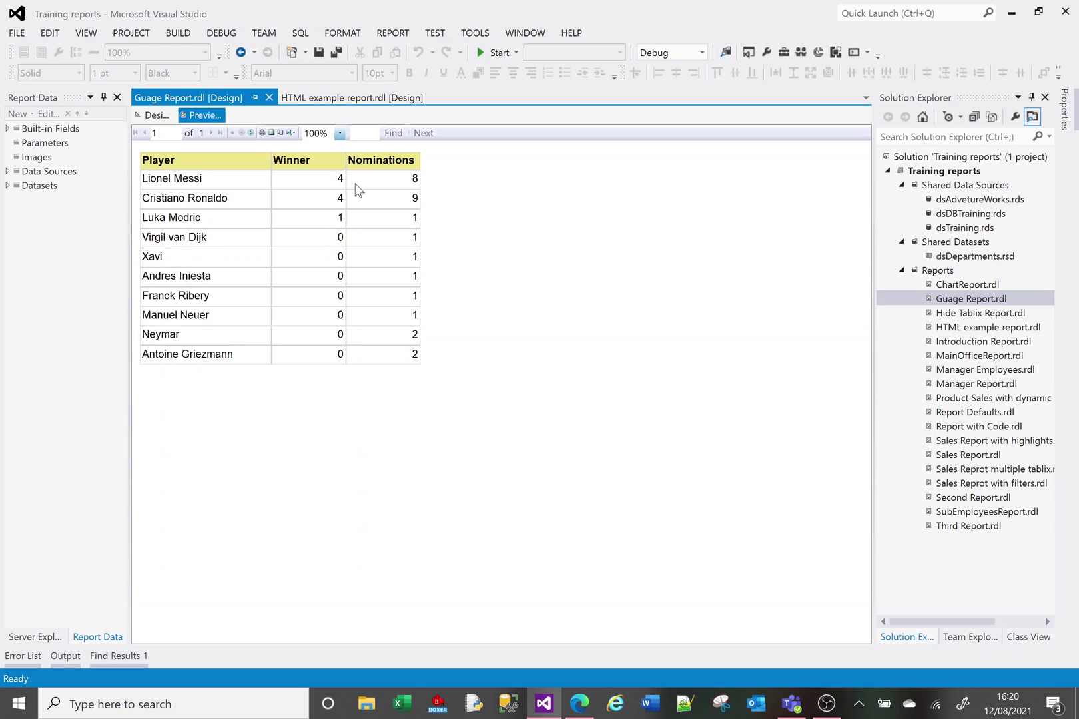
left_click(157, 115)
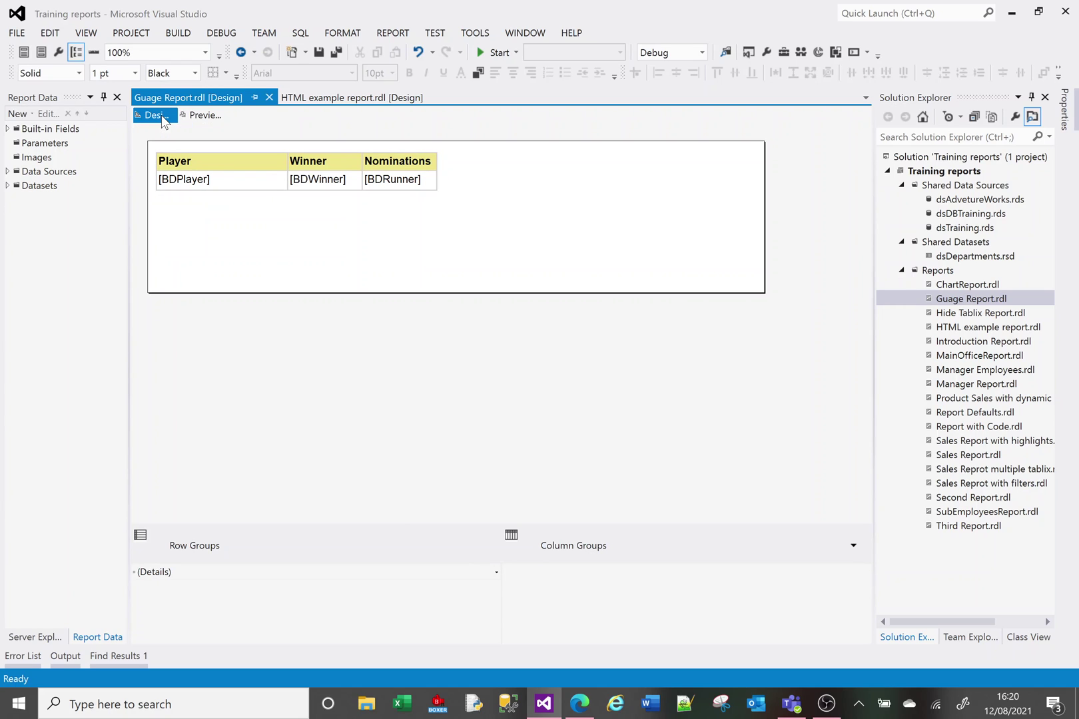
left_click(413, 178)
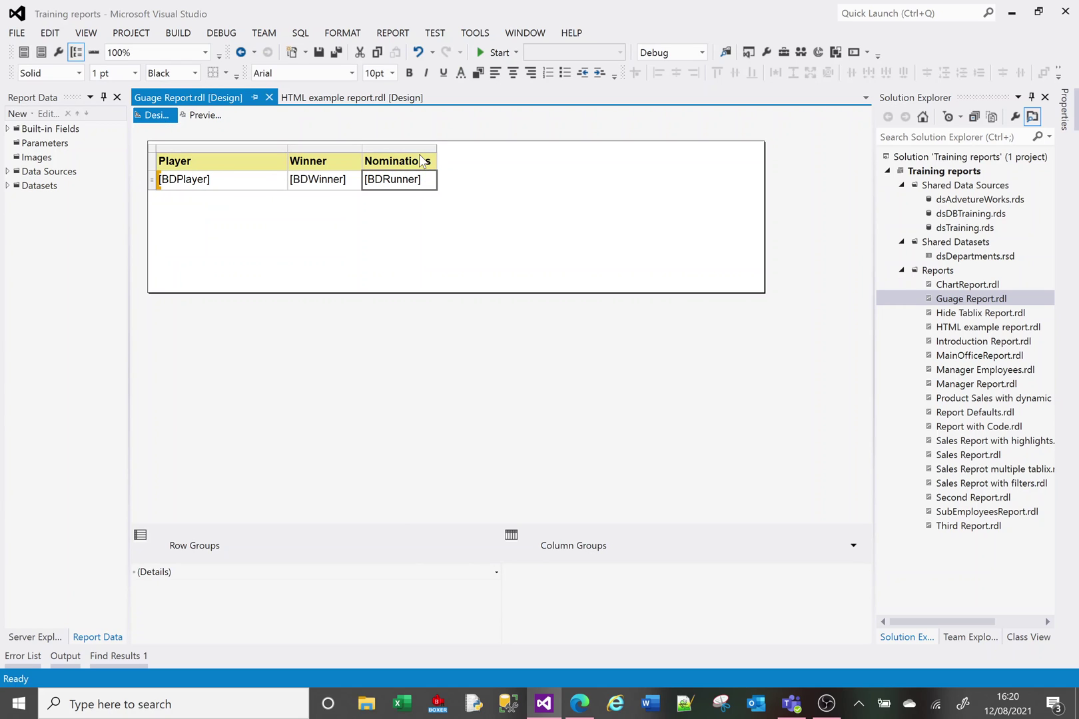
right_click(418, 146)
mouse_move(483, 155)
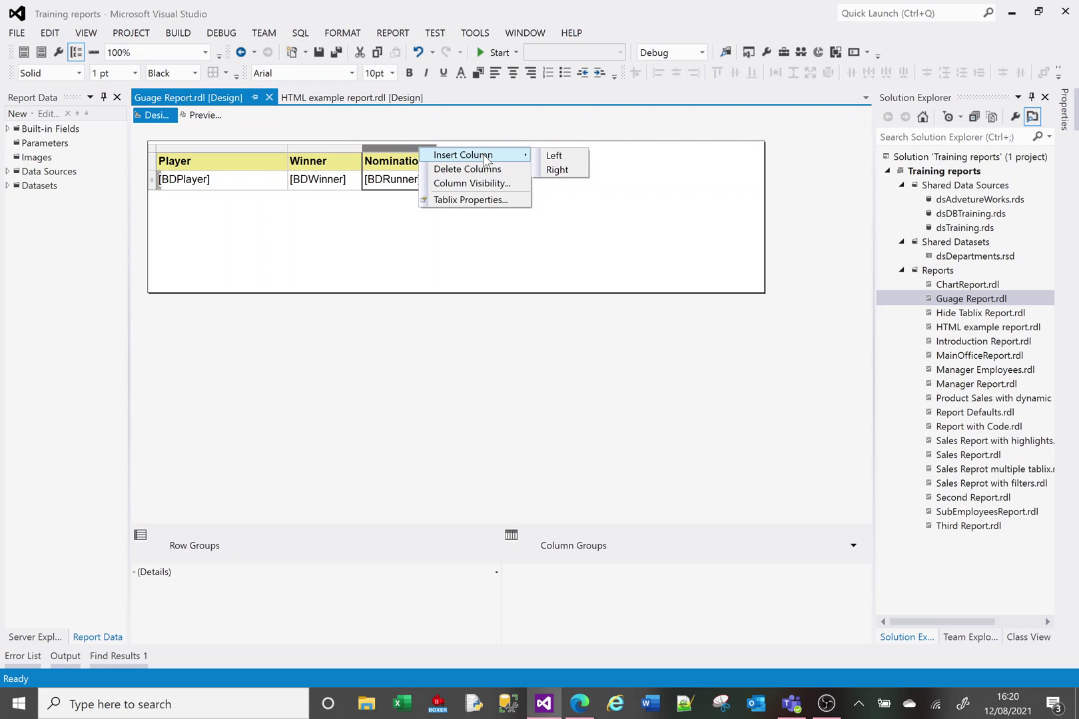
left_click(572, 169)
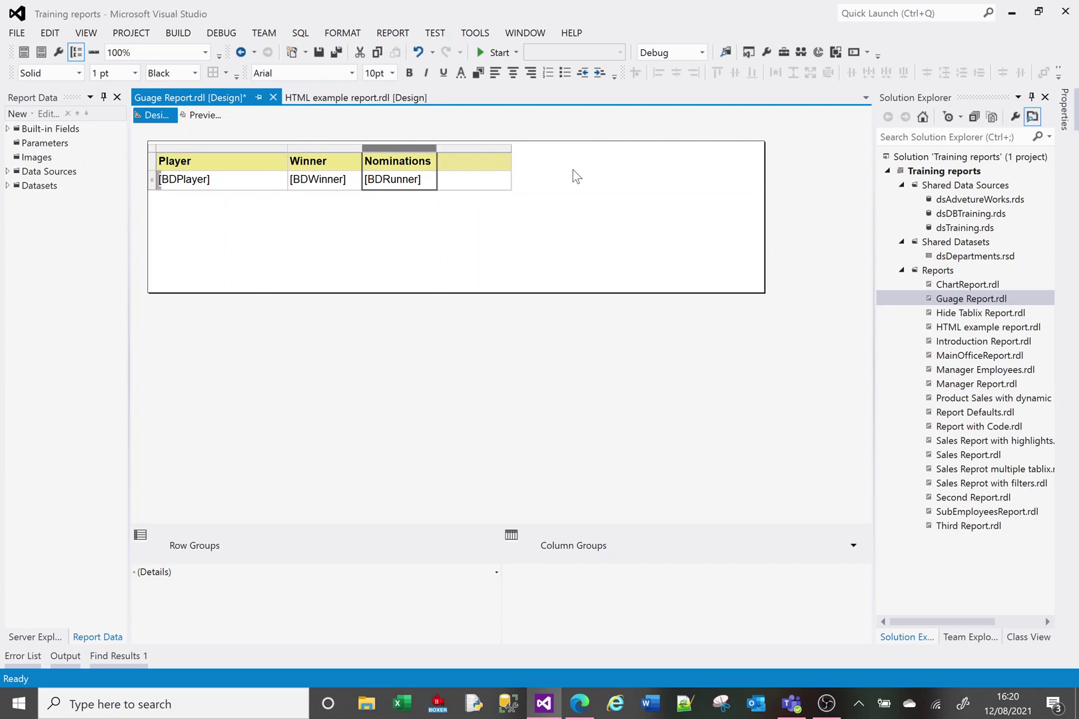
- Insert a gauge of the Radial type in the new column's detail cell and preview the report
right_click(477, 187)
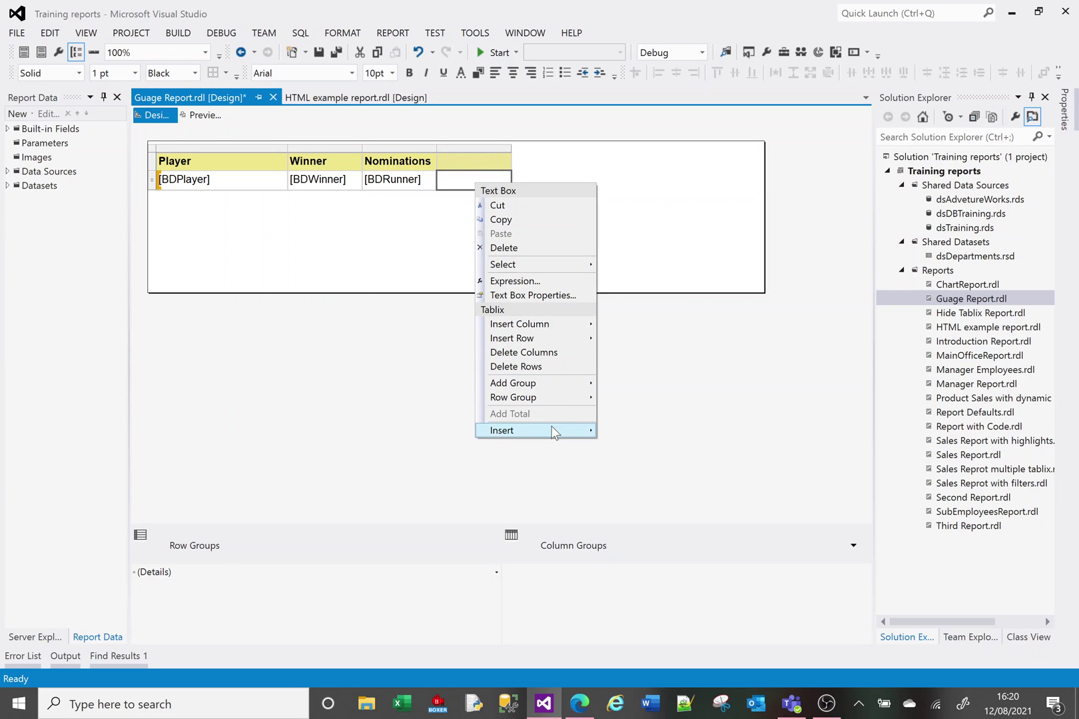
mouse_move(552, 432)
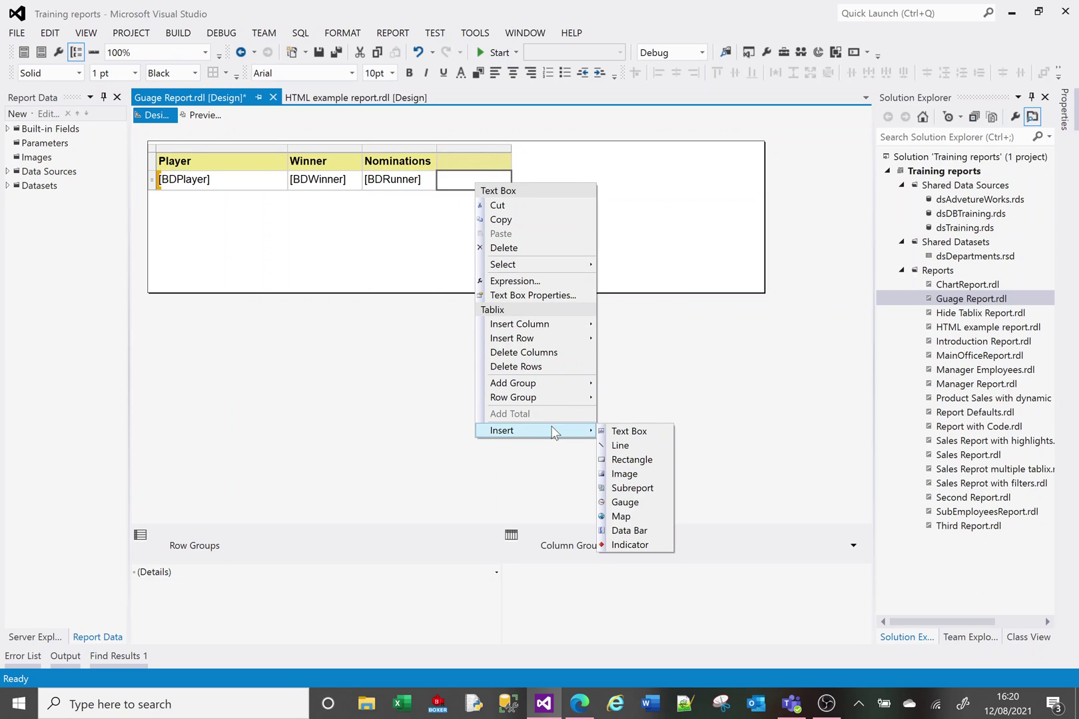
left_click(625, 502)
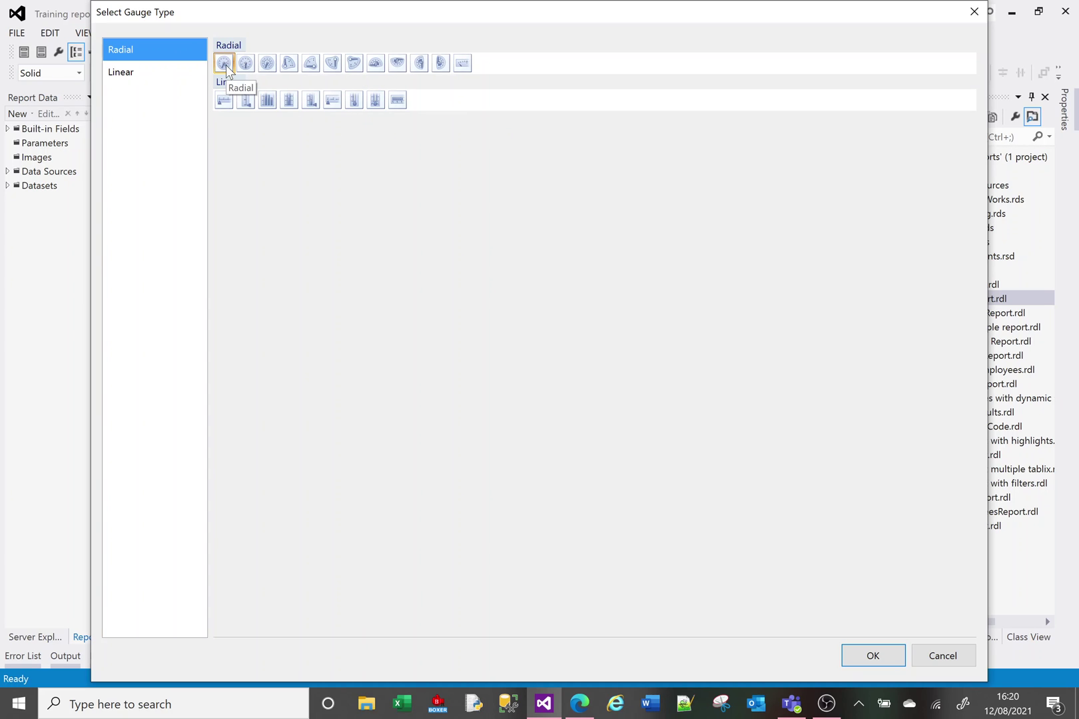
left_click(874, 654)
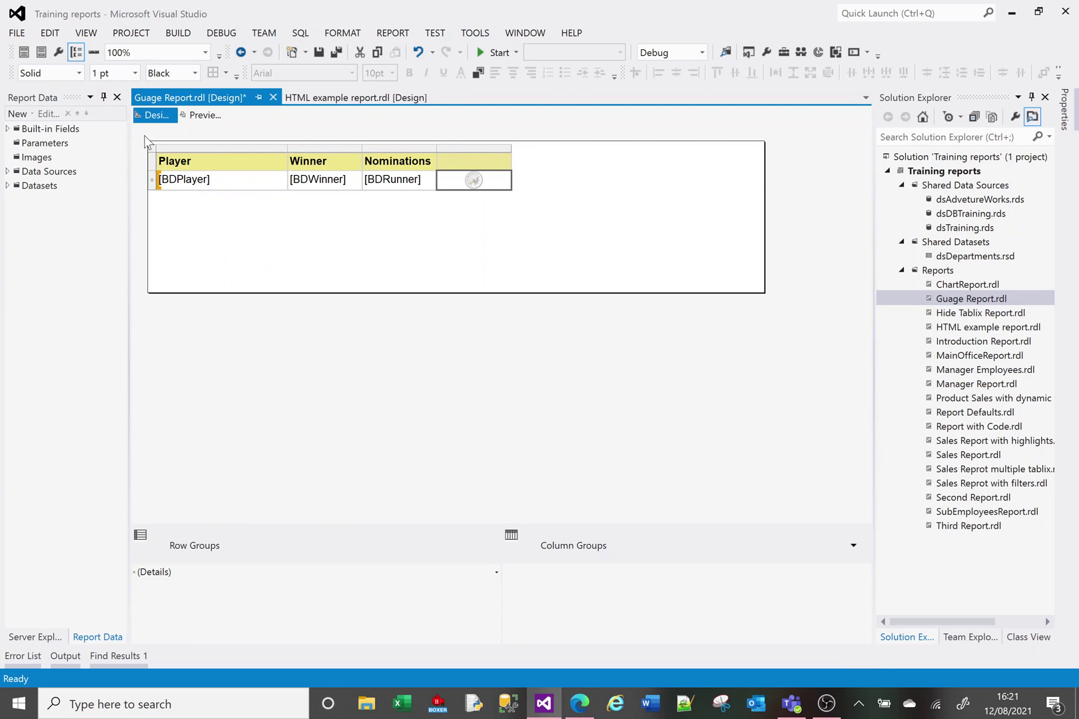
left_click(210, 114)
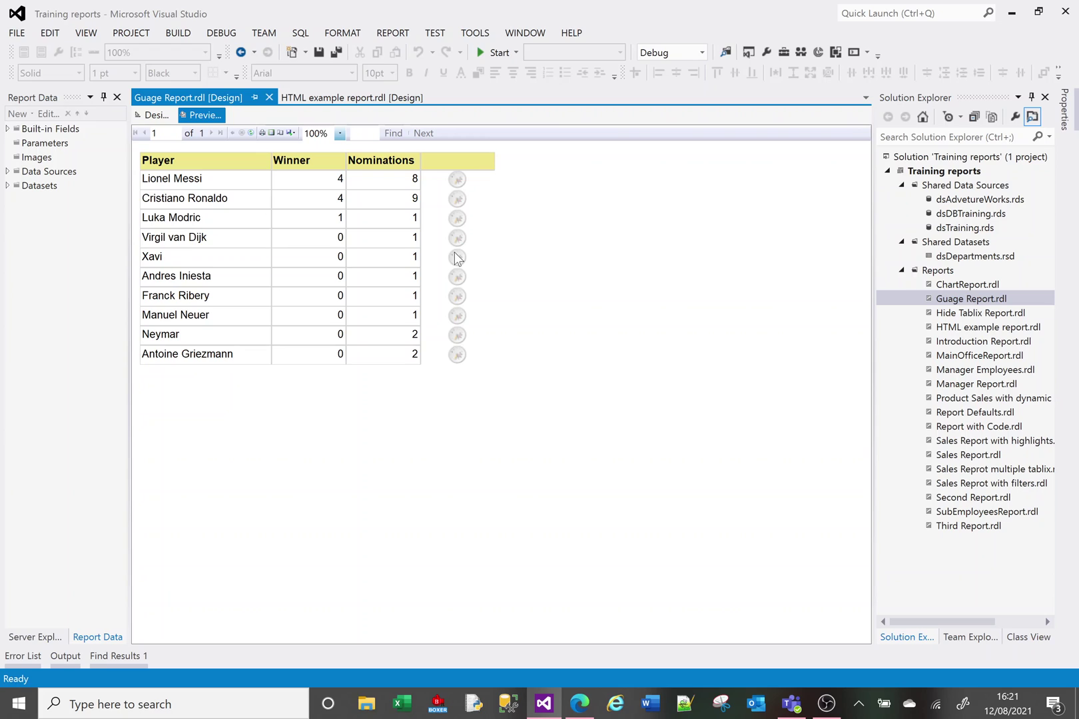
left_click(154, 117)
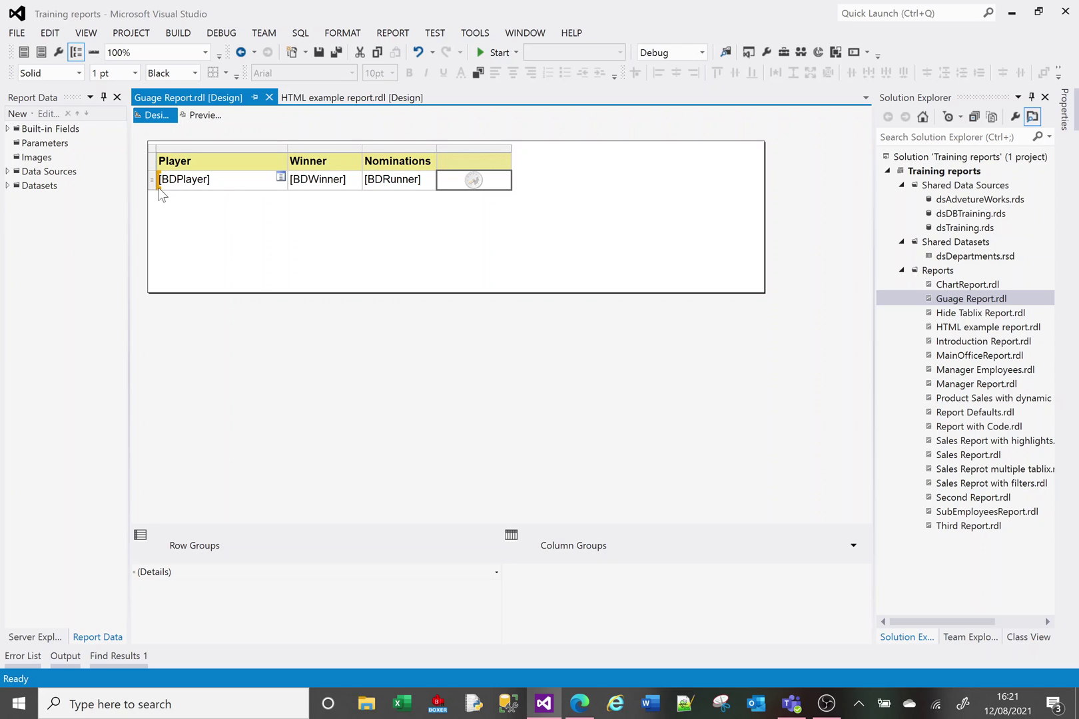
- Enlarge the gauge by making the detail row taller and its column wider, and preview the report
left_click_drag(150, 190, 147, 281)
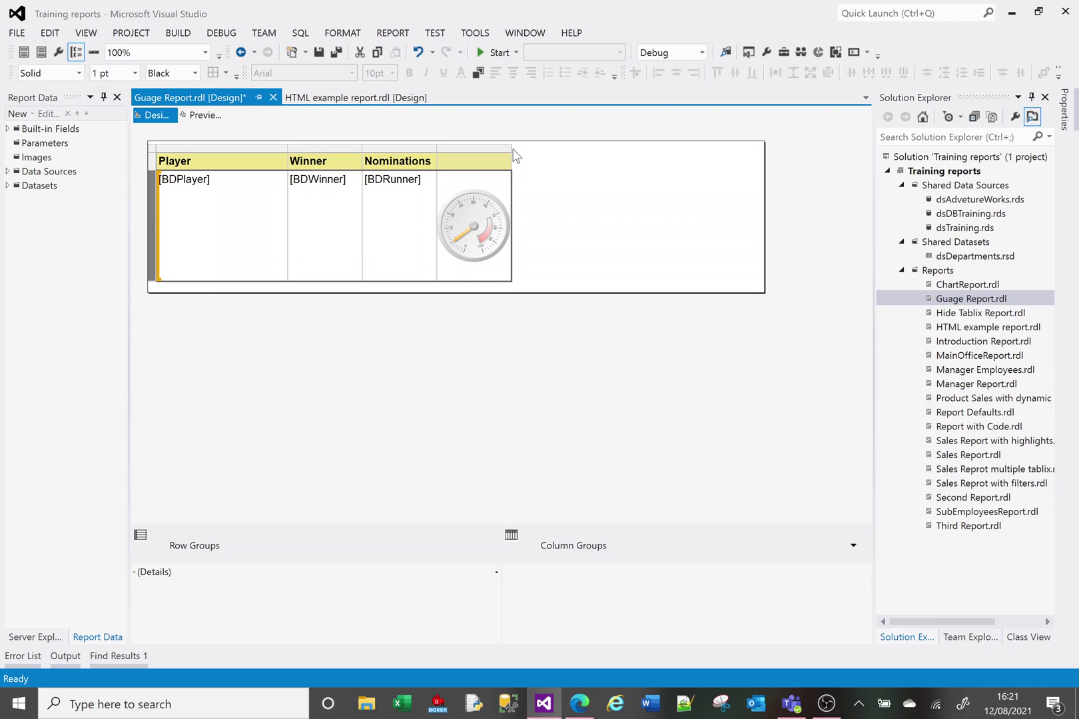
left_click_drag(511, 147, 551, 157)
left_click(616, 194)
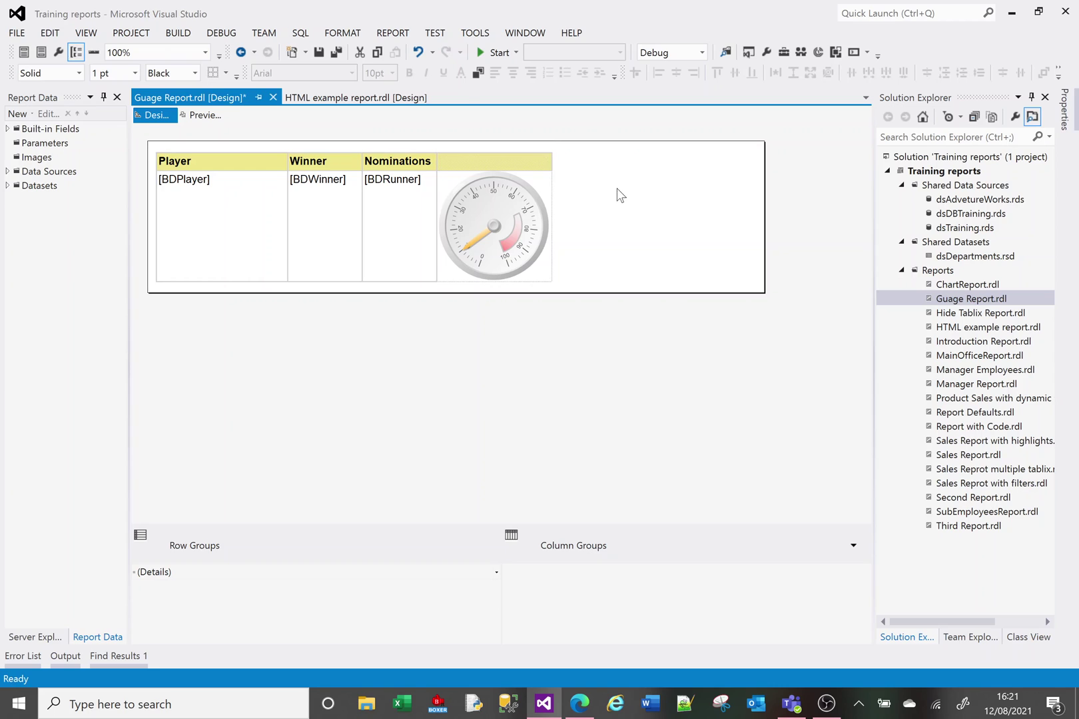
left_click(201, 114)
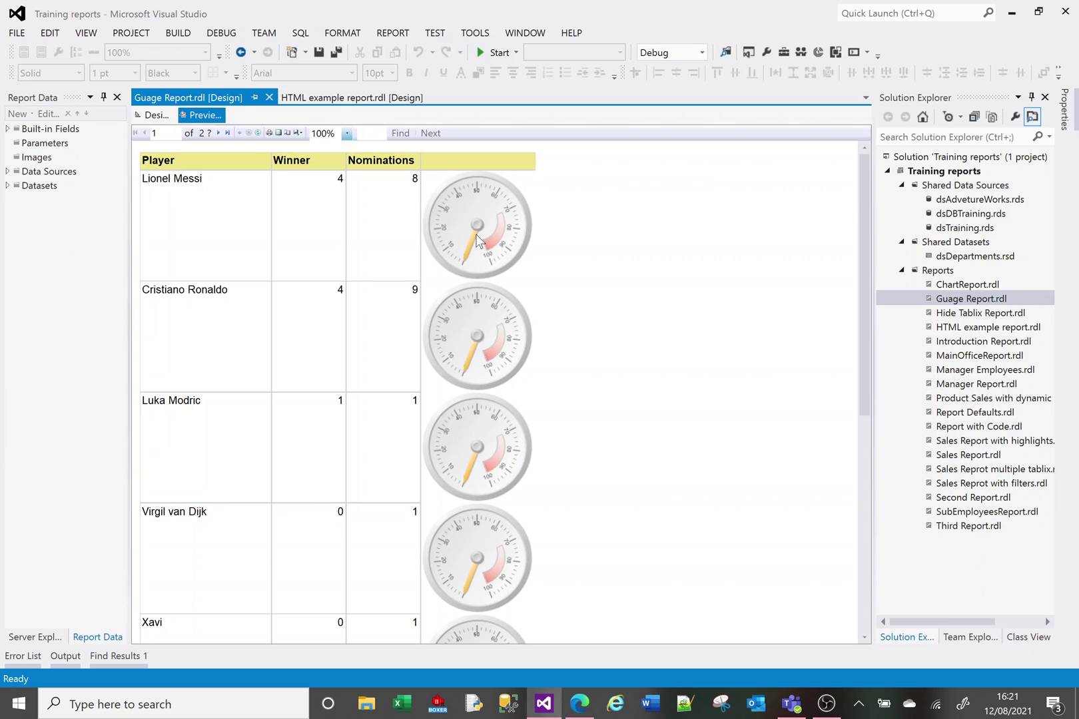
left_click(166, 133)
left_click(158, 118)
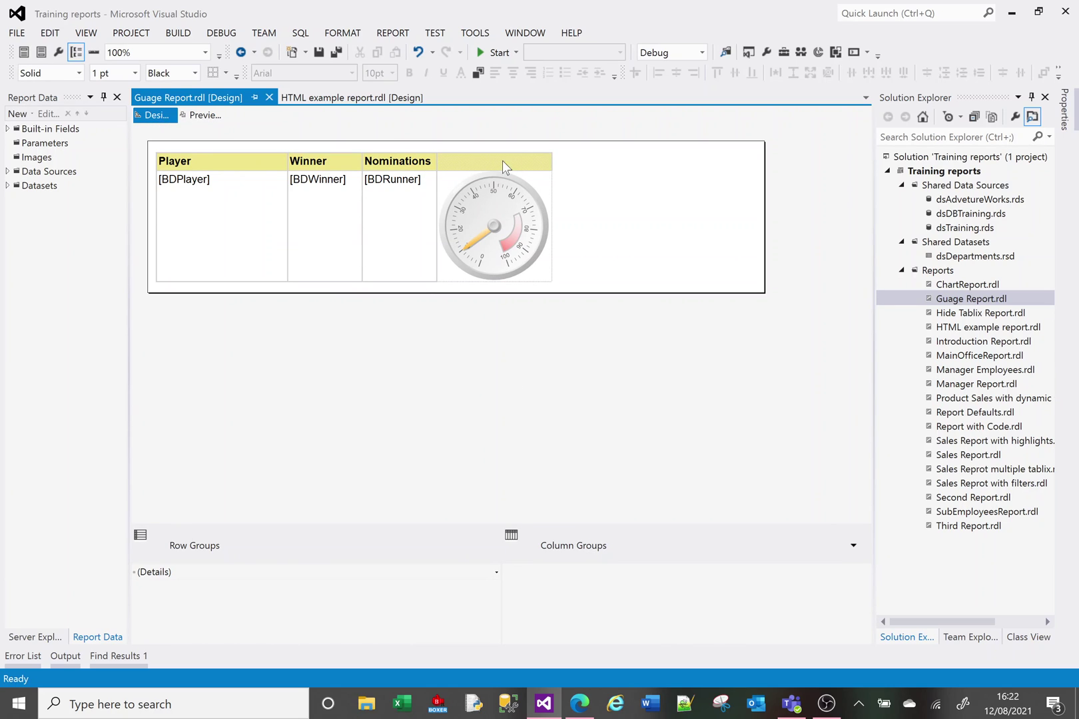
- Widen the gauge column further and increase the detail row's height so the gauge fills its cell
left_click(538, 164)
left_click_drag(552, 148, 582, 148)
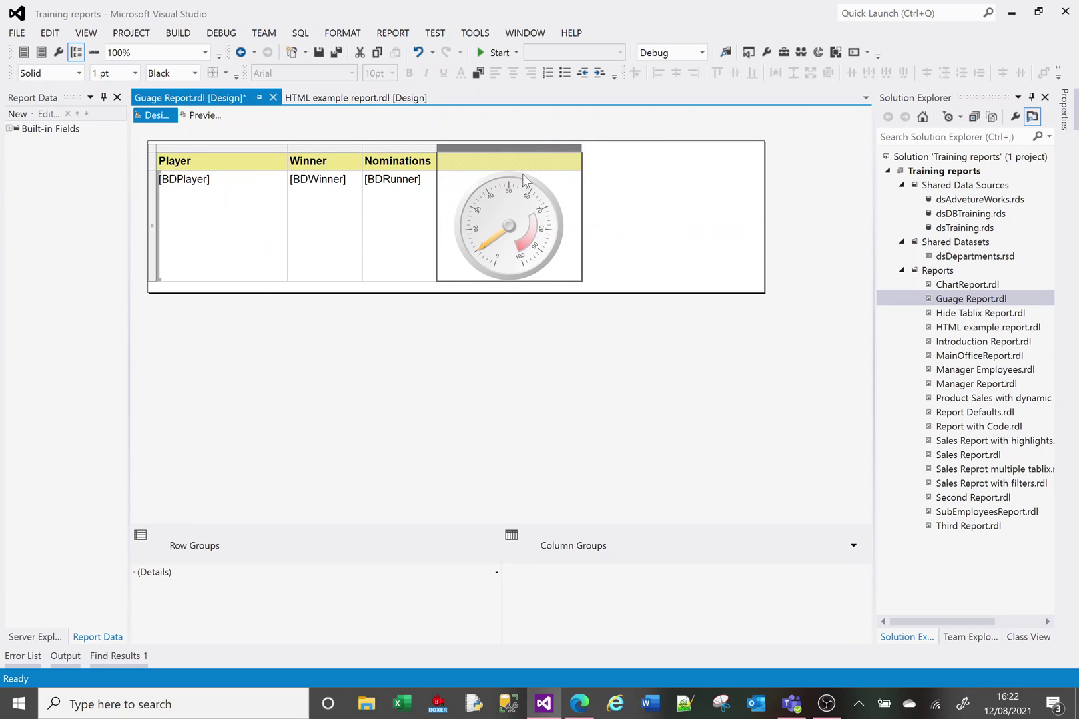
left_click(154, 279)
left_click_drag(153, 279, 155, 292)
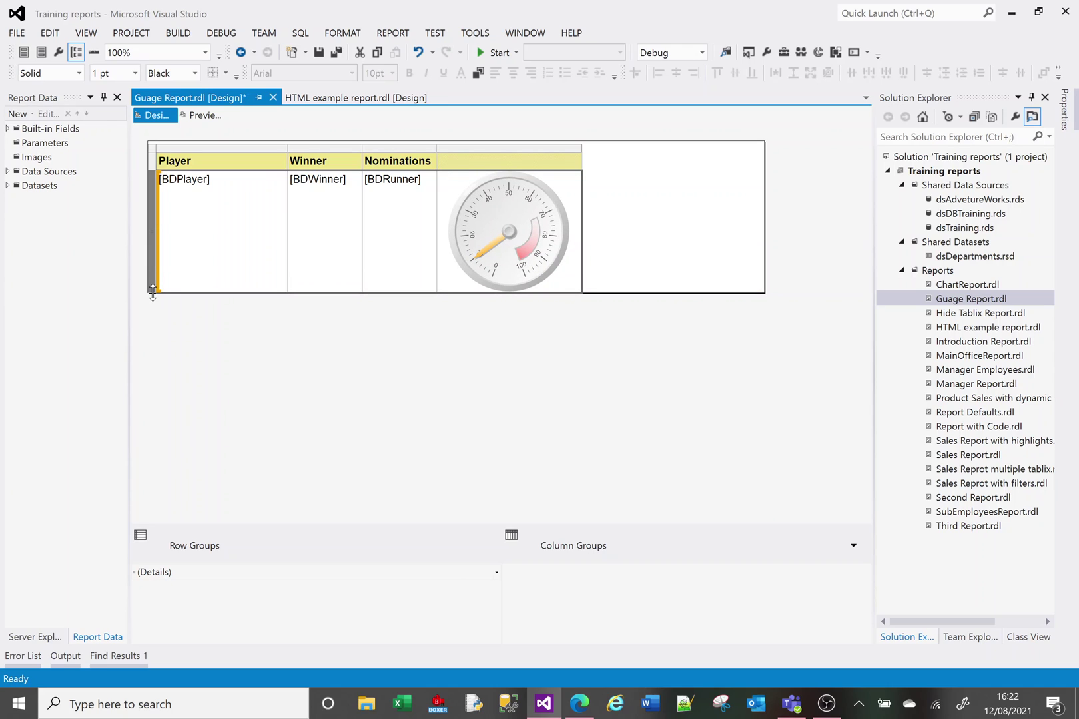
left_click_drag(153, 292, 153, 310)
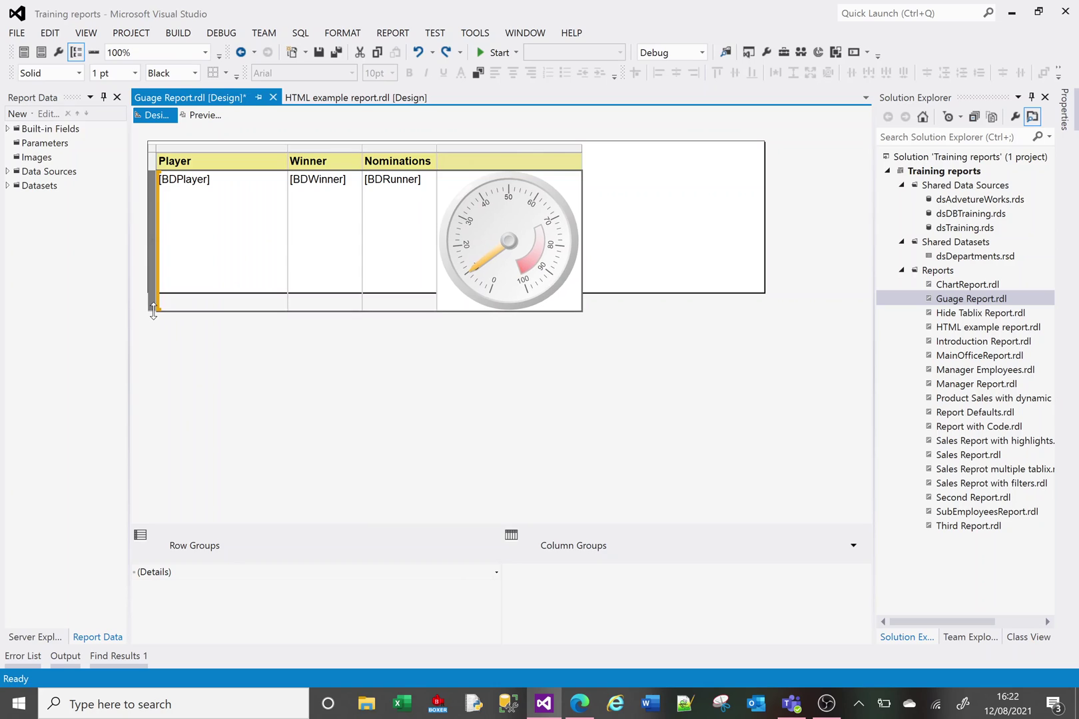
left_click(622, 215)
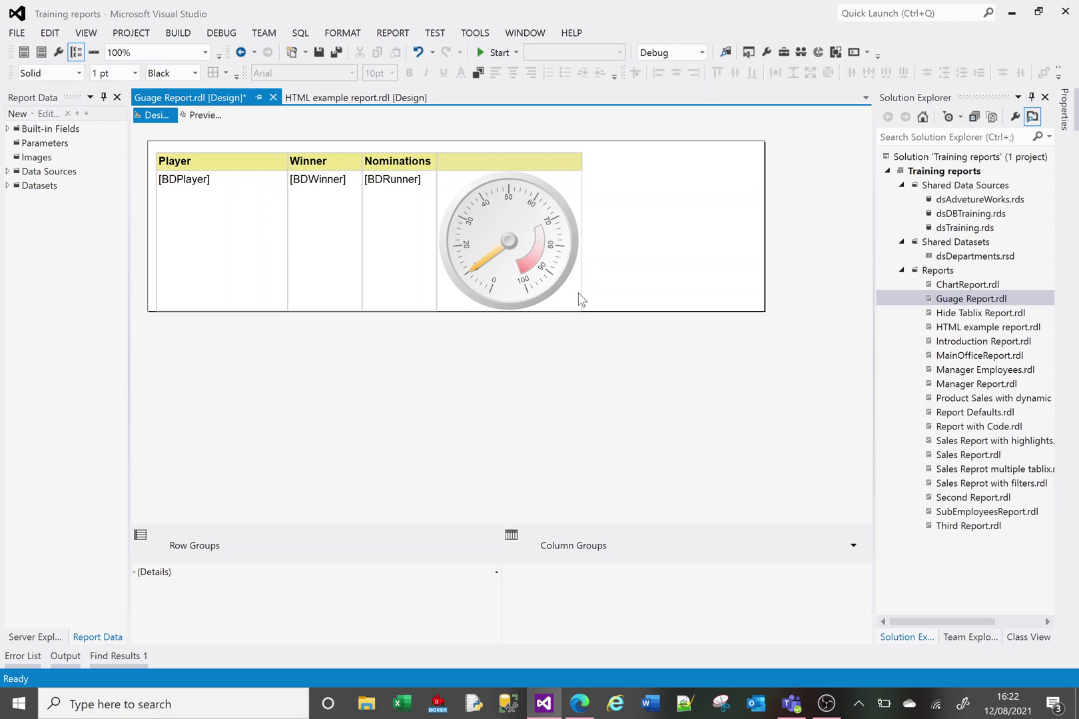
- Examine the radial gauge's components by selecting its pointer, range and scale, ending with the whole gauge selected
left_click(503, 307)
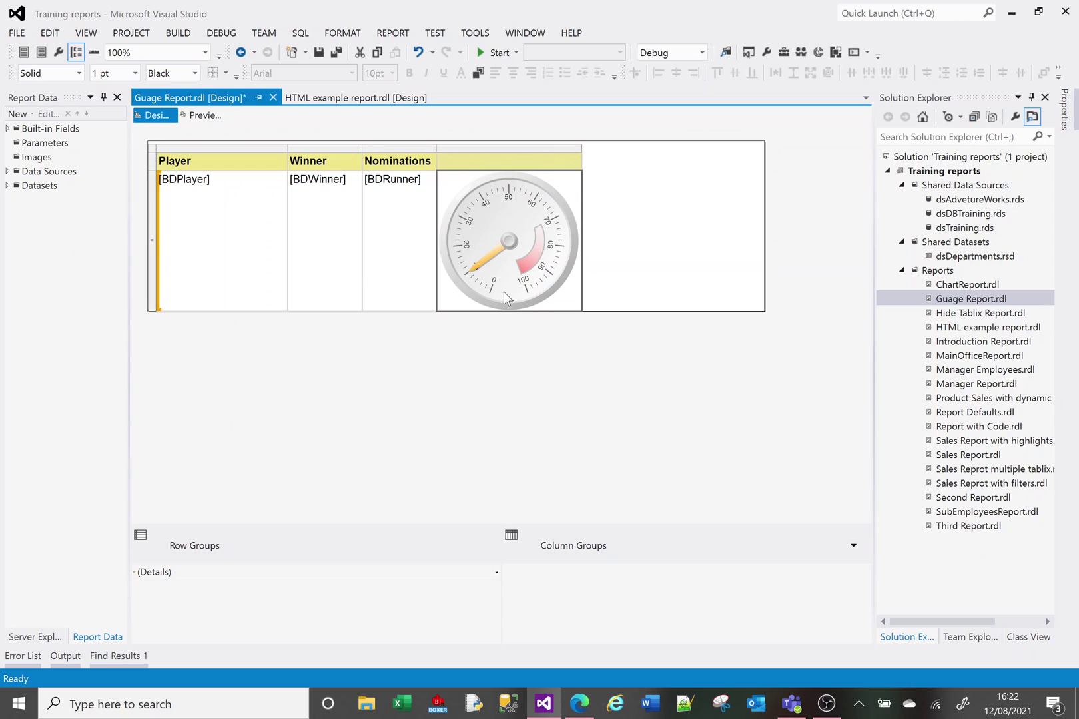
left_click(508, 299)
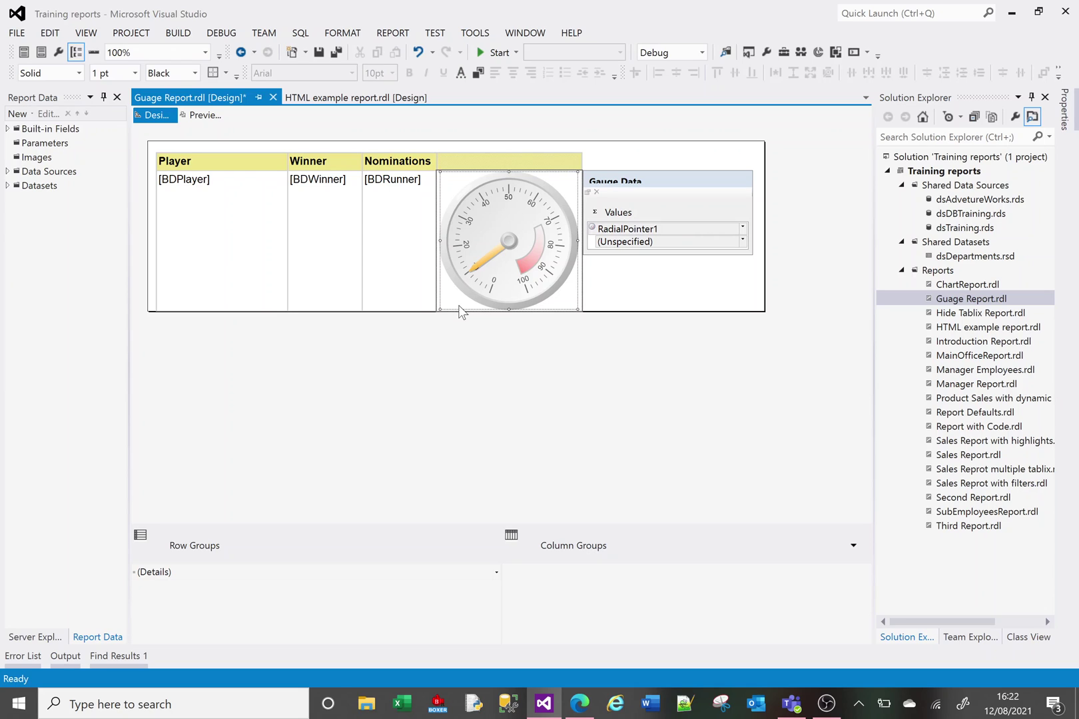
left_click(500, 248)
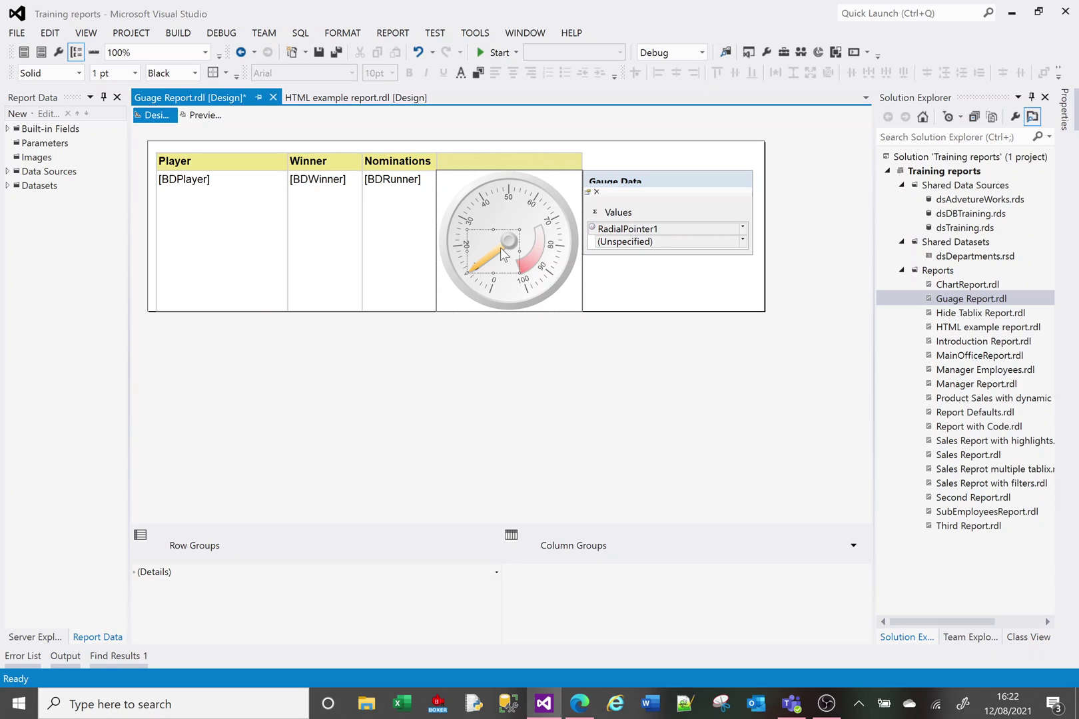
left_click(539, 254)
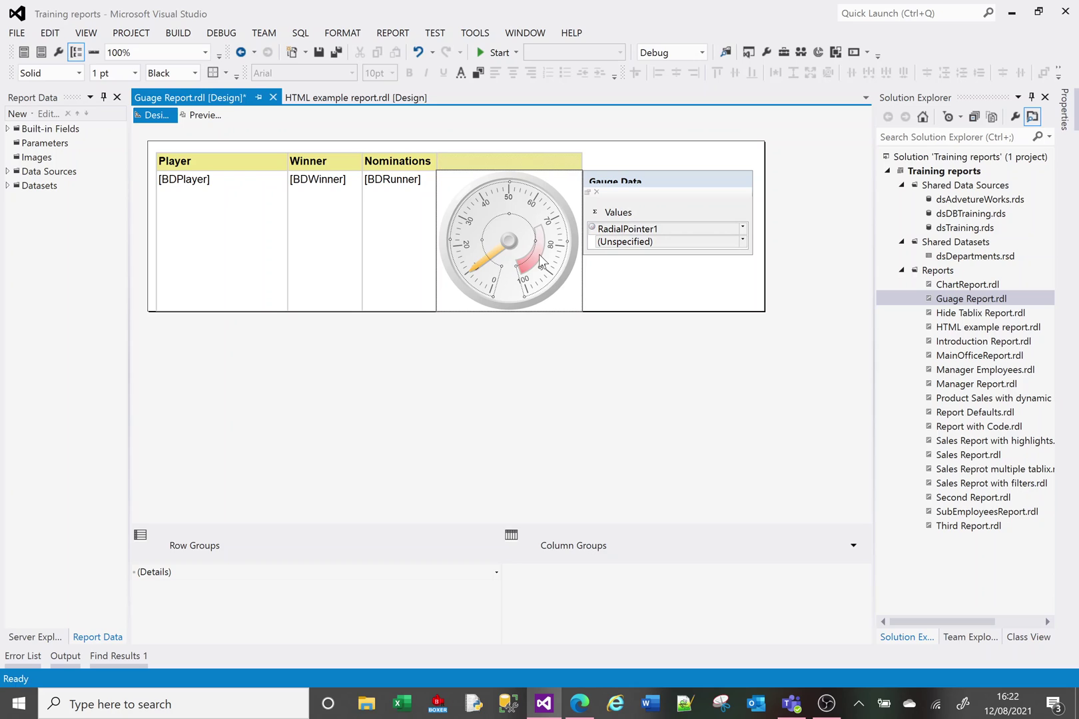
left_click(481, 194)
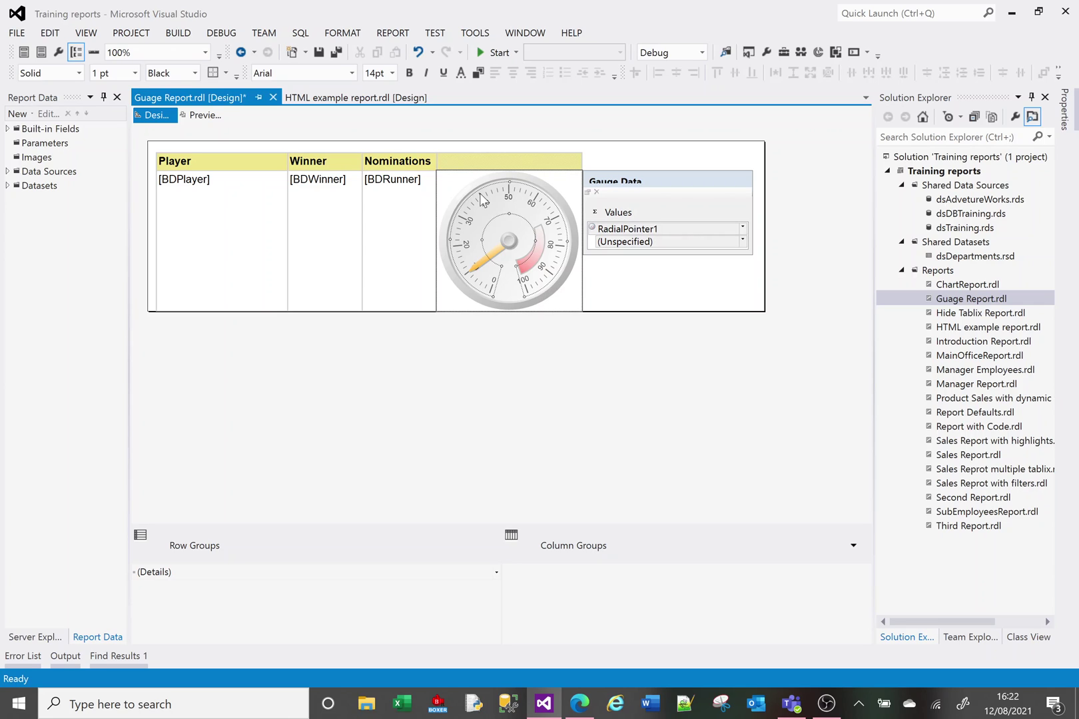
left_click(513, 302)
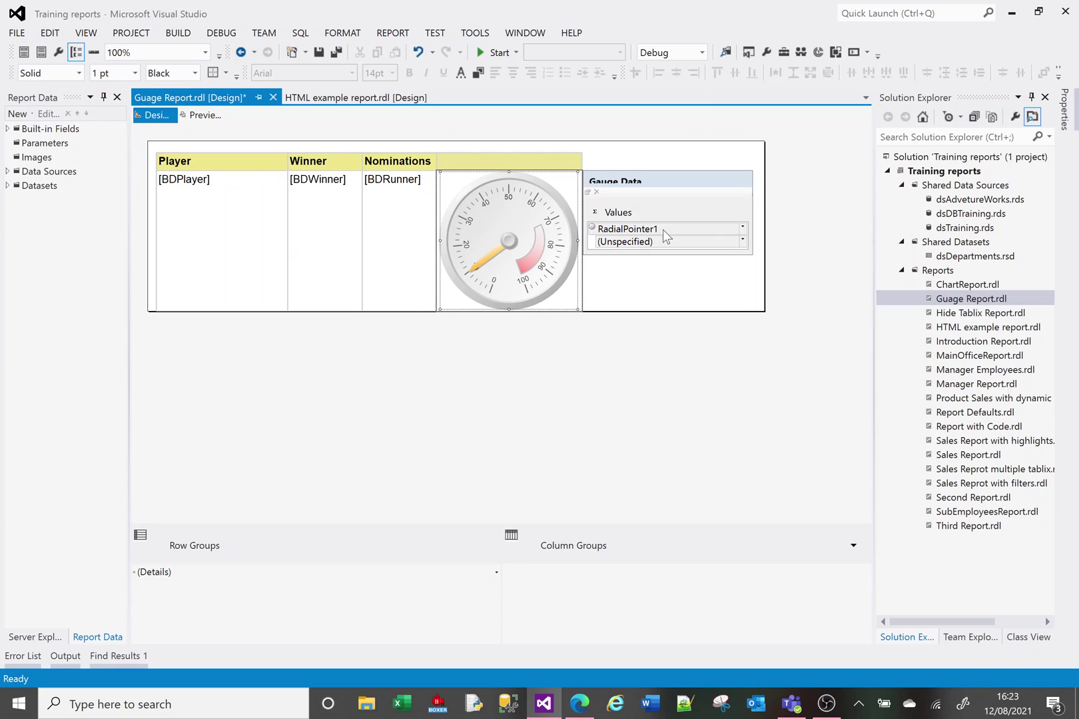
- Assign the BDWinner field as the value of the gauge's RadialPointer1
left_click(744, 242)
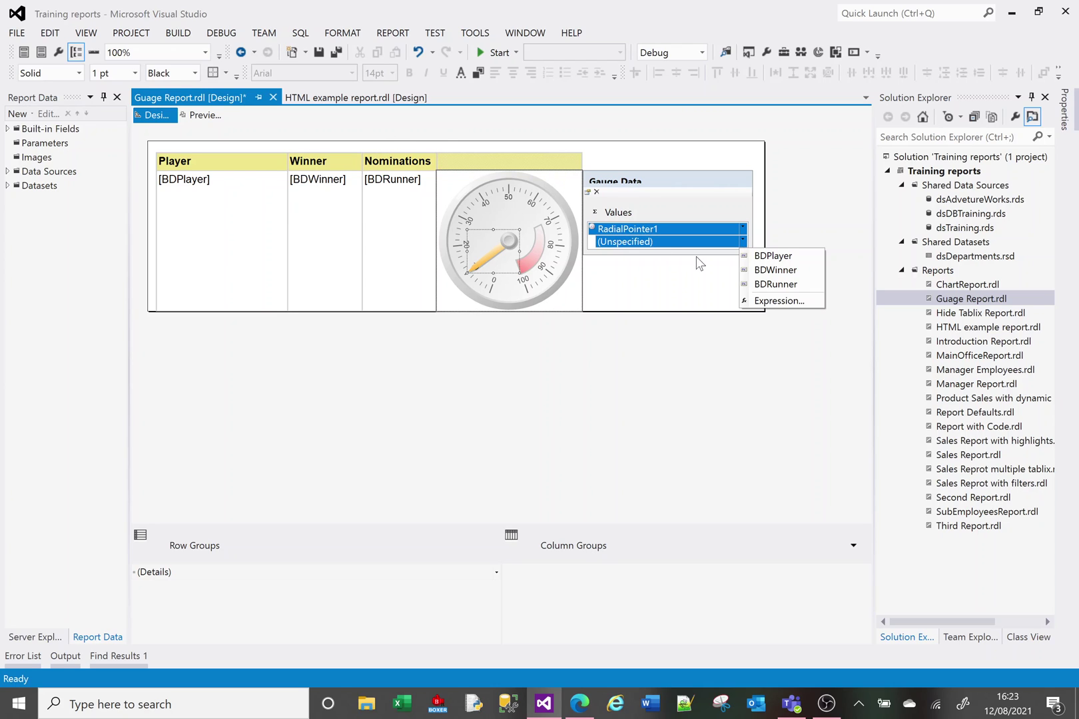
left_click(781, 275)
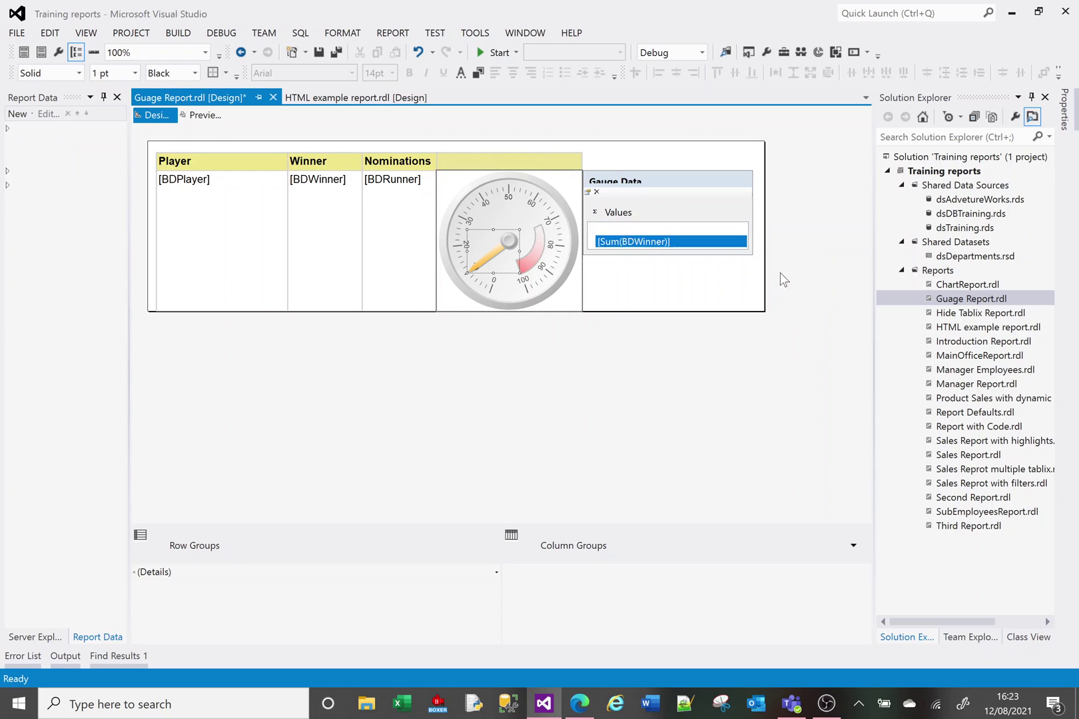
left_click(678, 306)
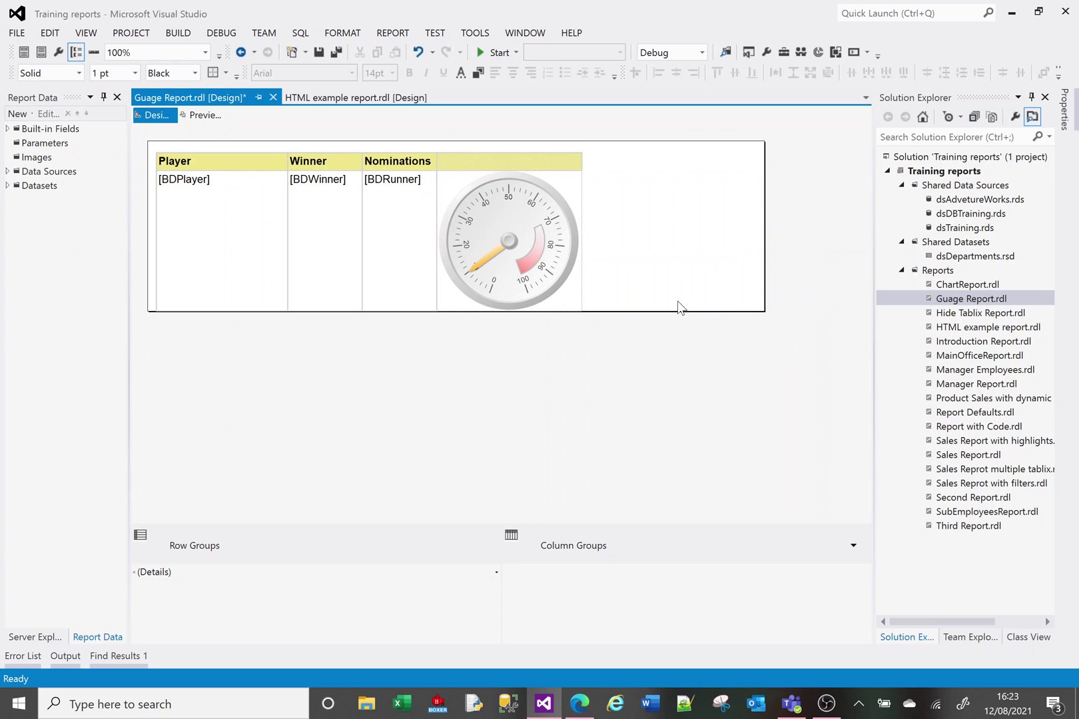
- Preview the report, review the players' gauges down the first page, and return to the design
left_click(201, 116)
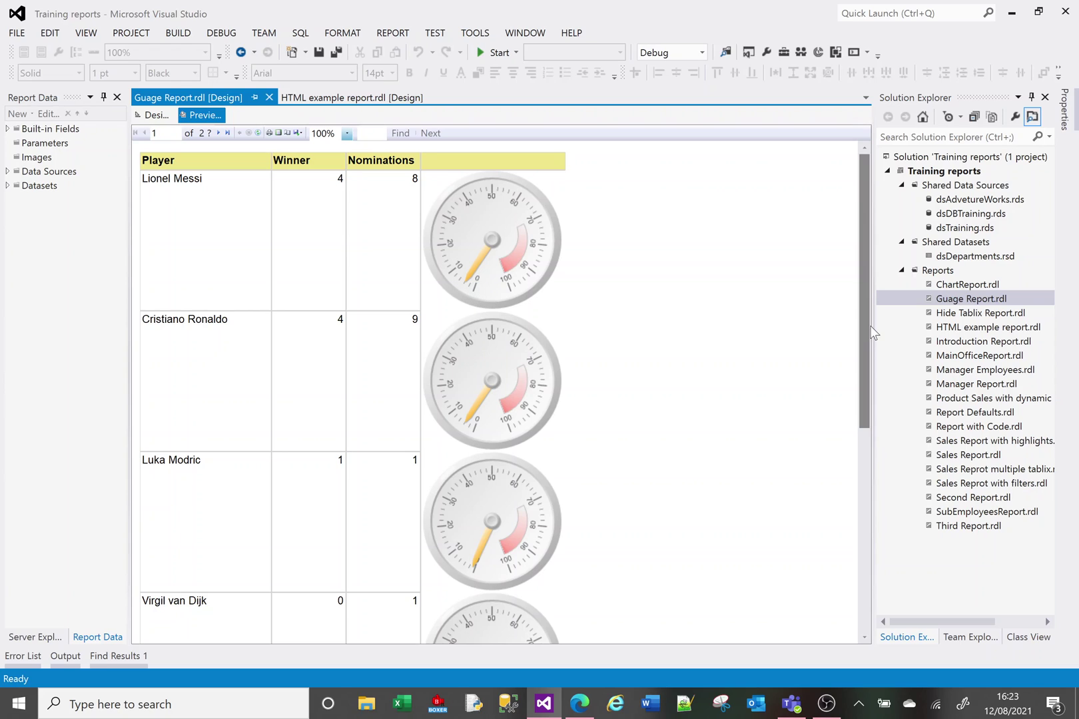
left_click_drag(864, 365, 860, 566)
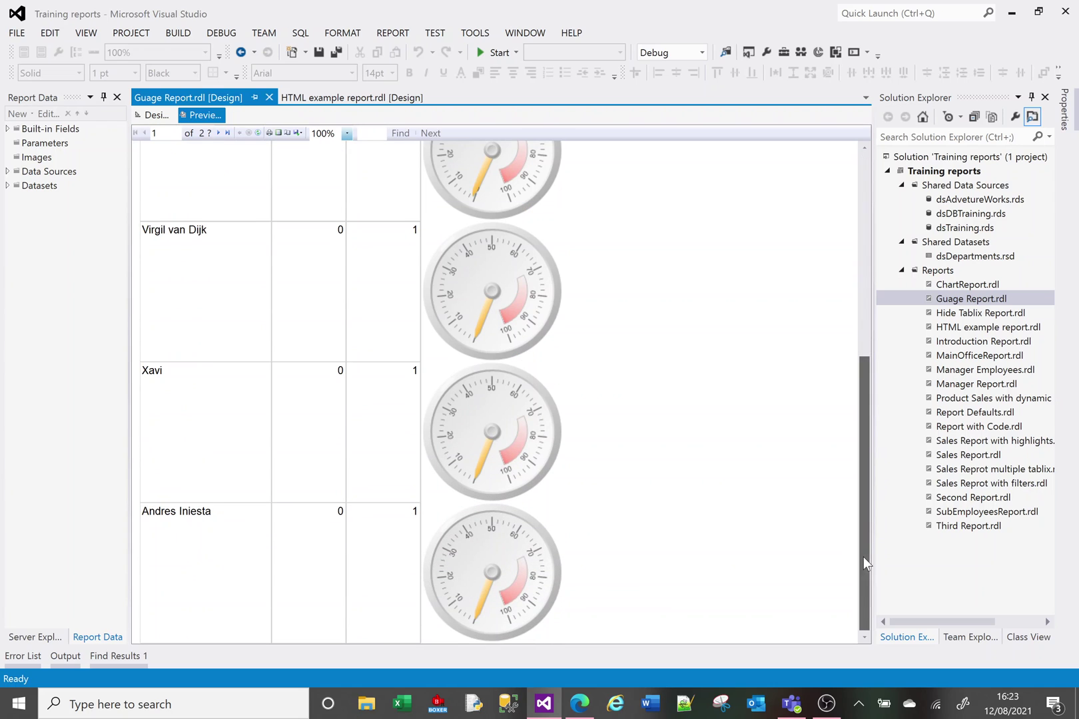
left_click_drag(864, 558, 856, 307)
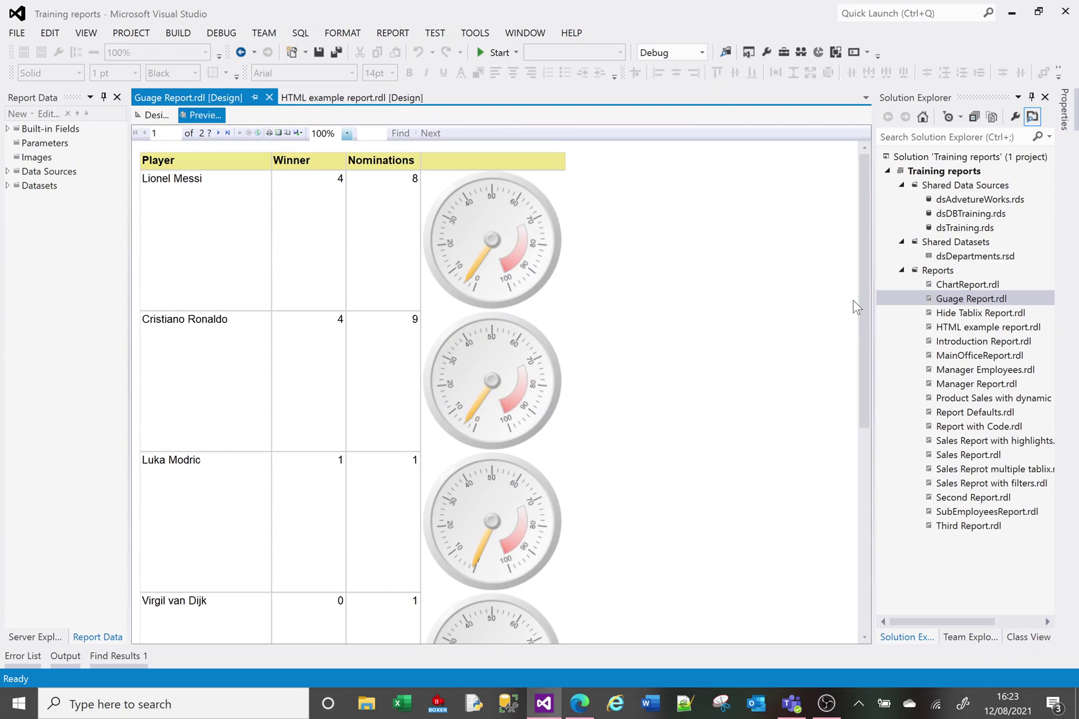
left_click(158, 115)
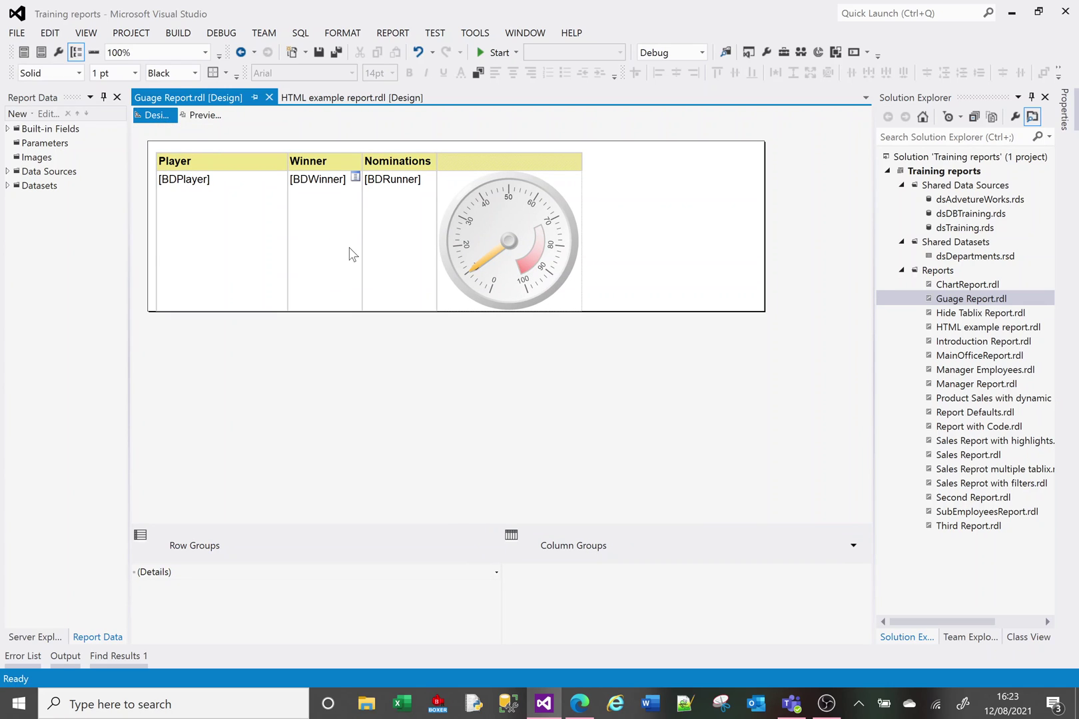
- Add a second pointer to the radial gauge and assign the BDRunner field as its value
left_click(491, 278)
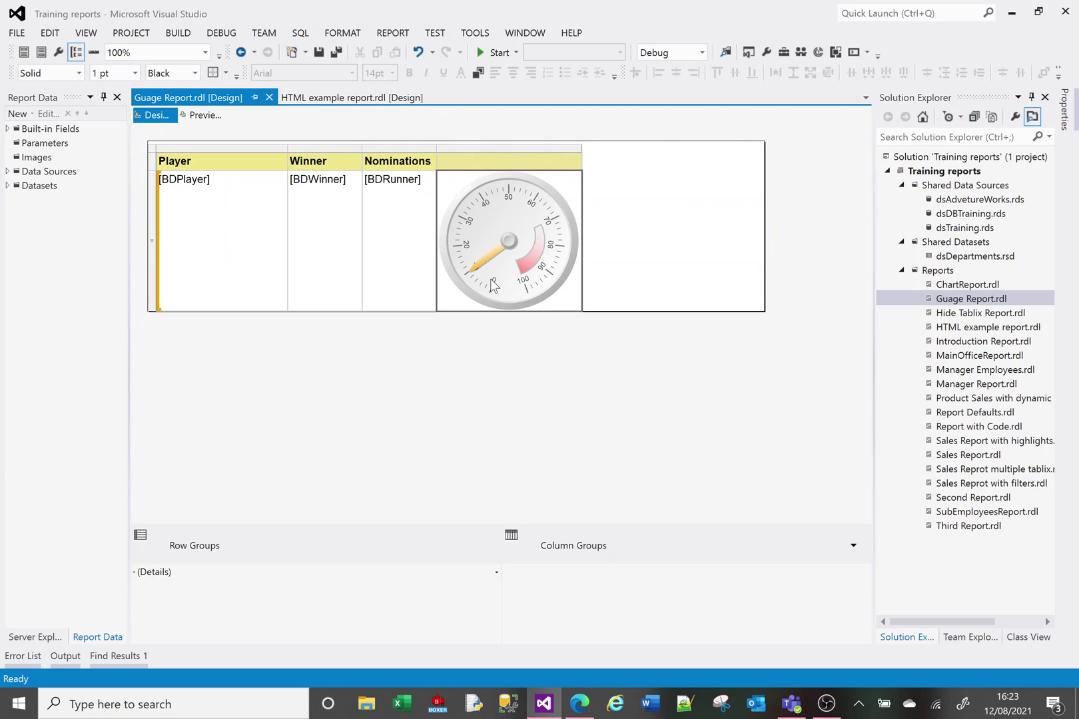
left_click(507, 287)
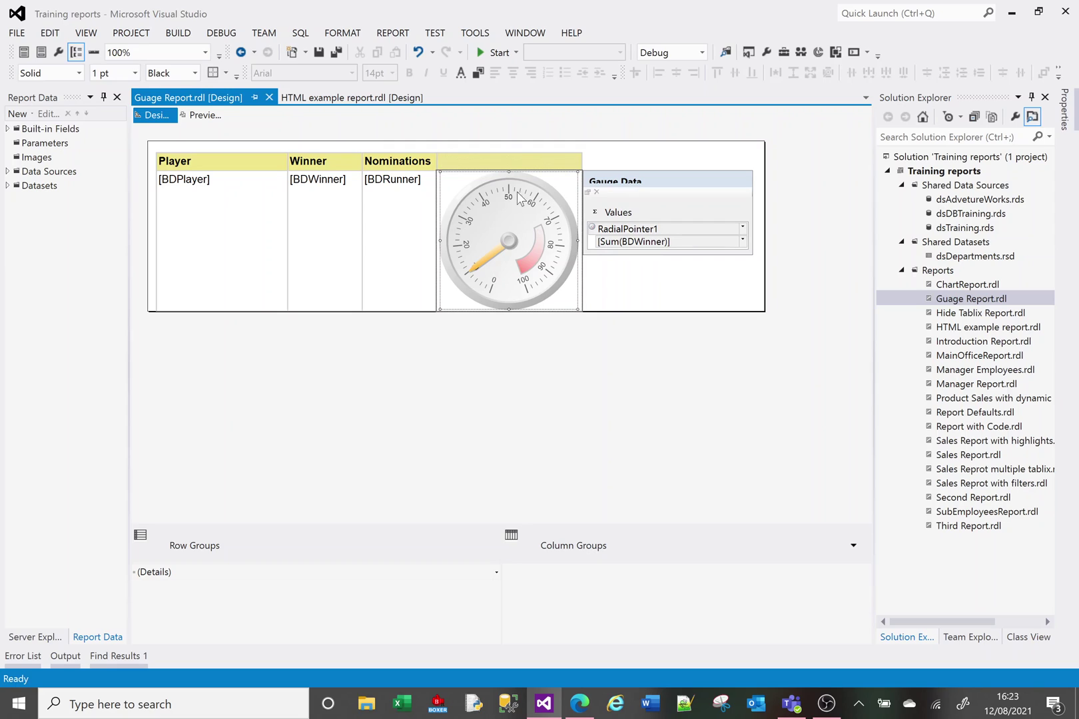
right_click(508, 300)
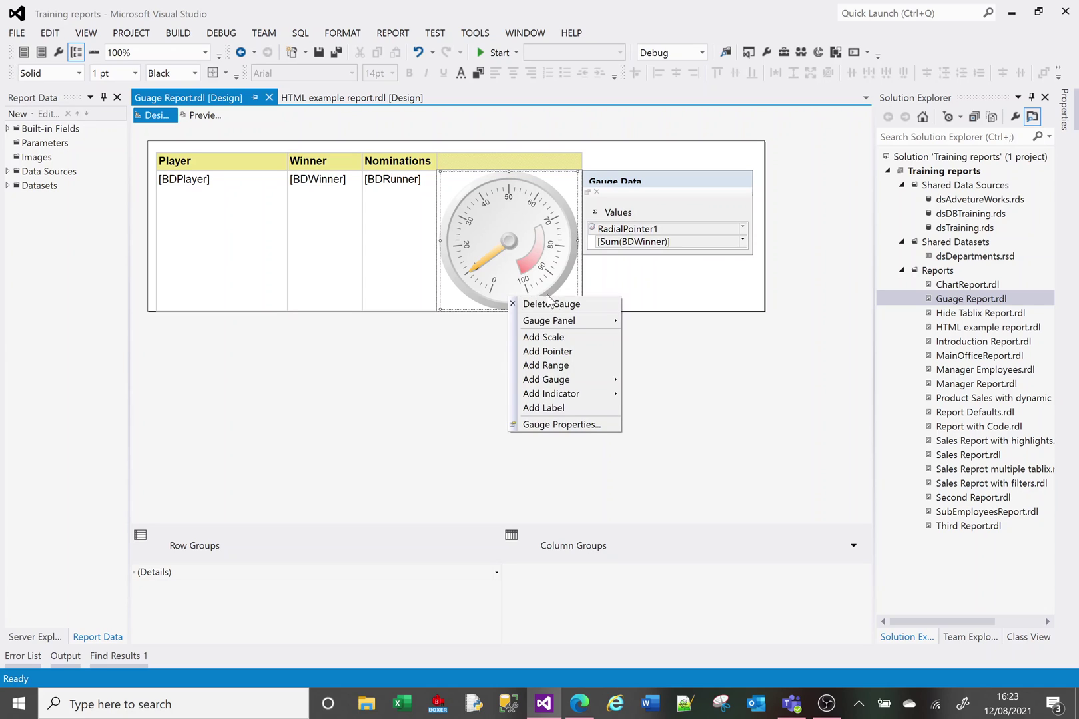
left_click(580, 359)
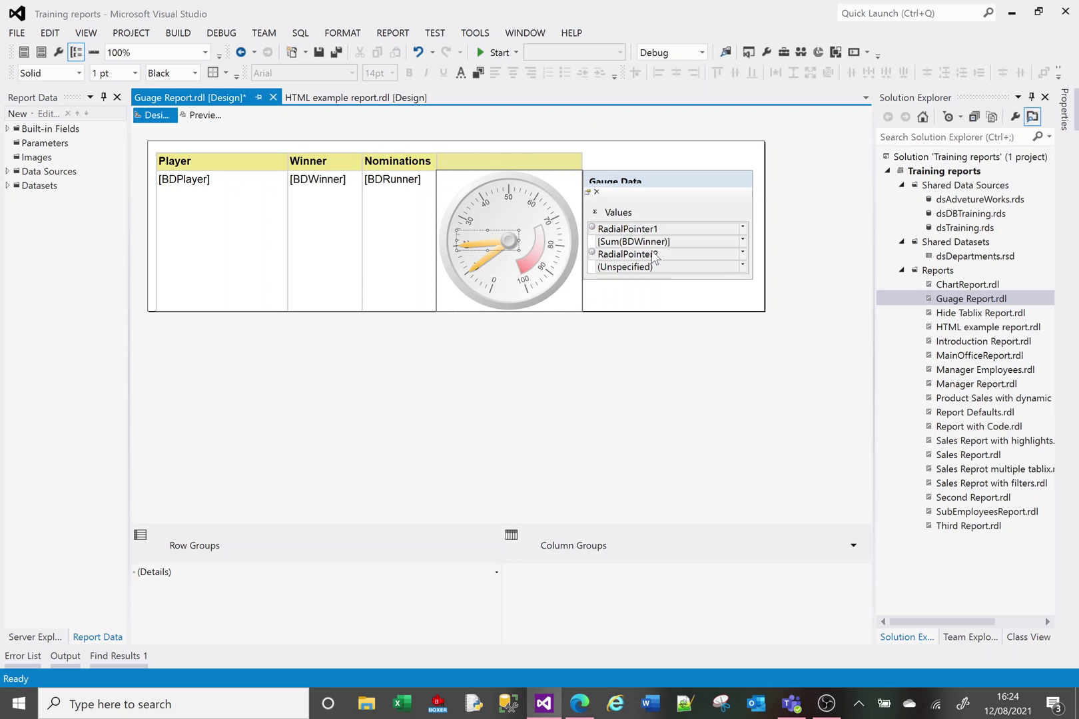
left_click(744, 265)
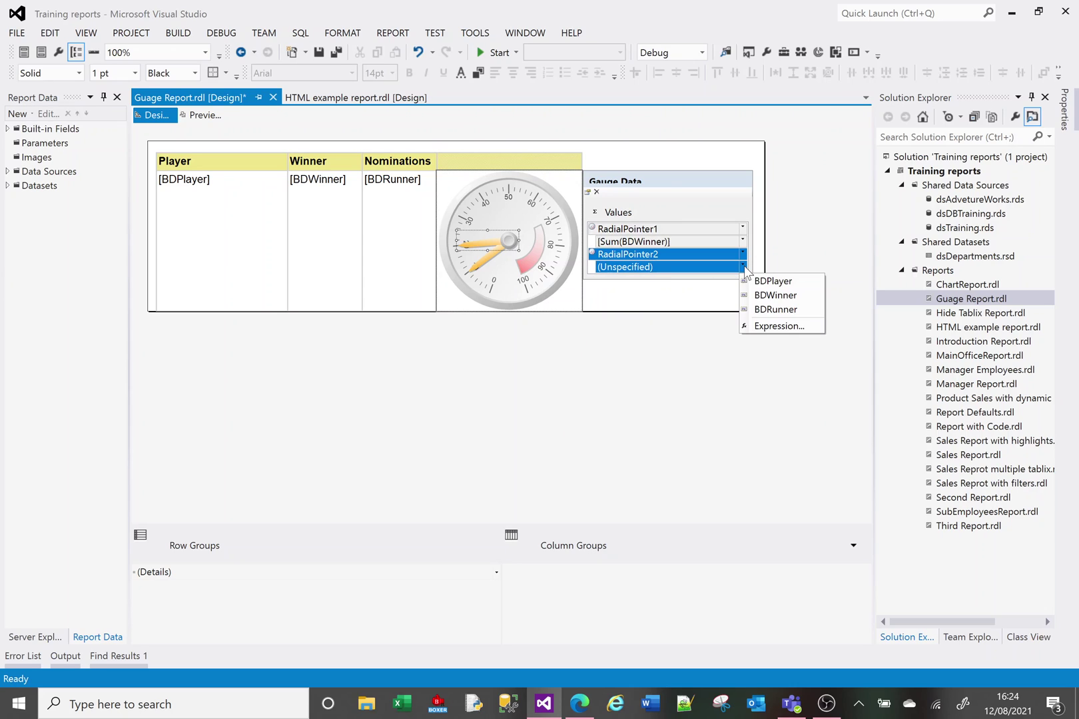
left_click(776, 310)
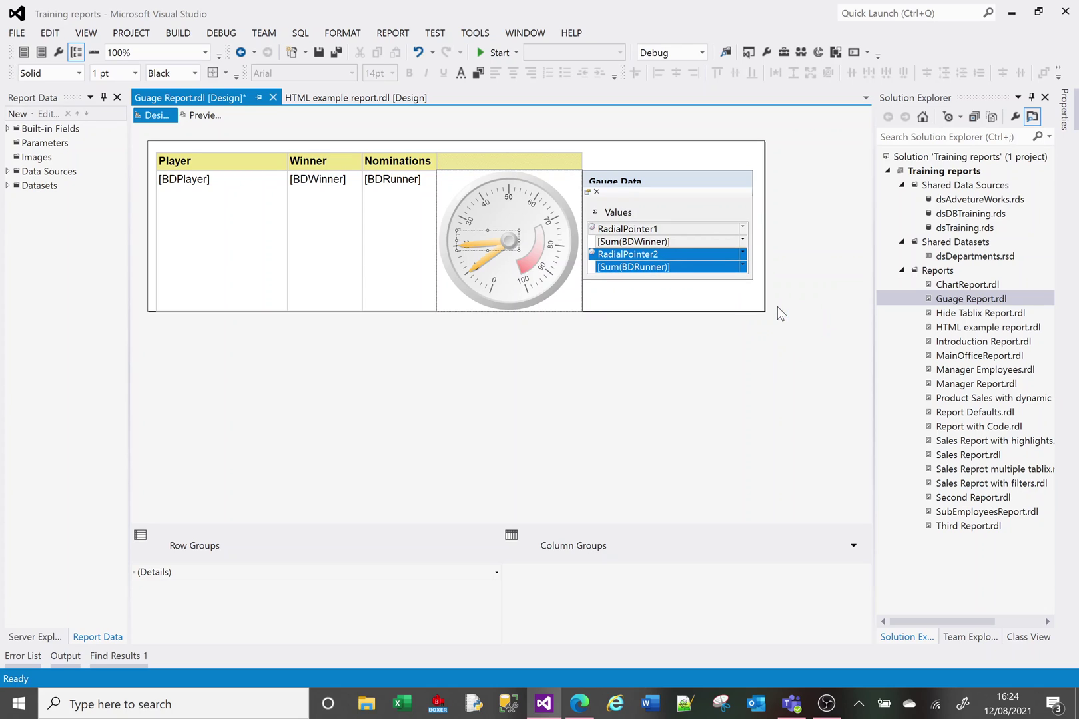
- Preview the report to check both pointers on the players' gauges, and return to the design
left_click(205, 116)
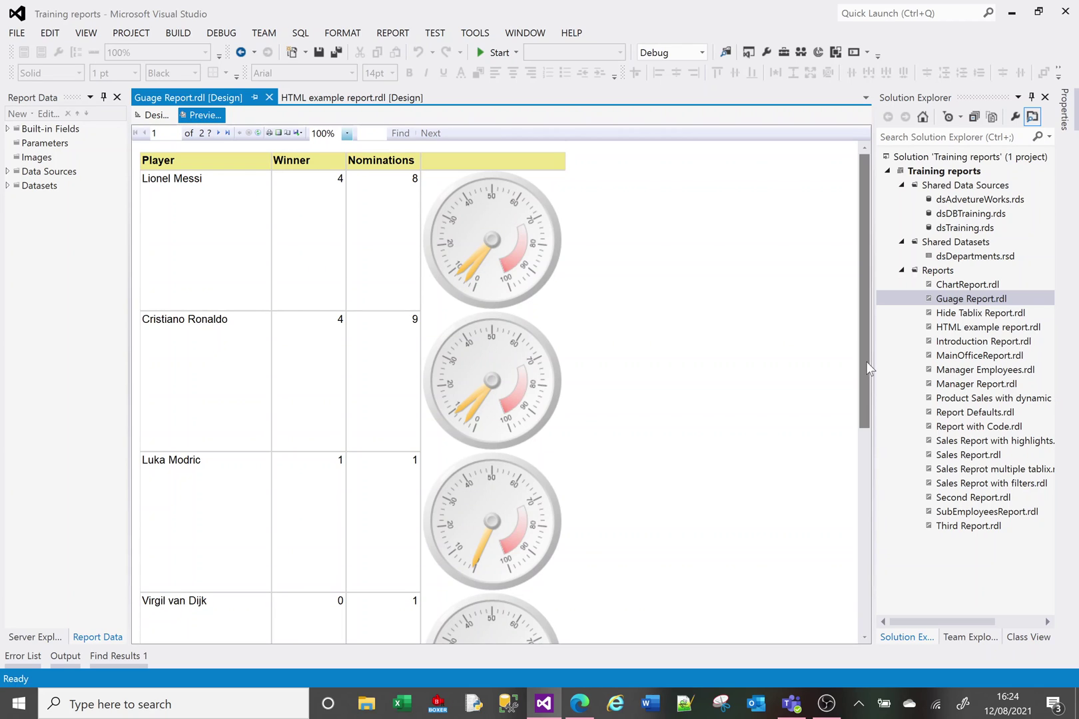
left_click_drag(867, 361, 869, 325)
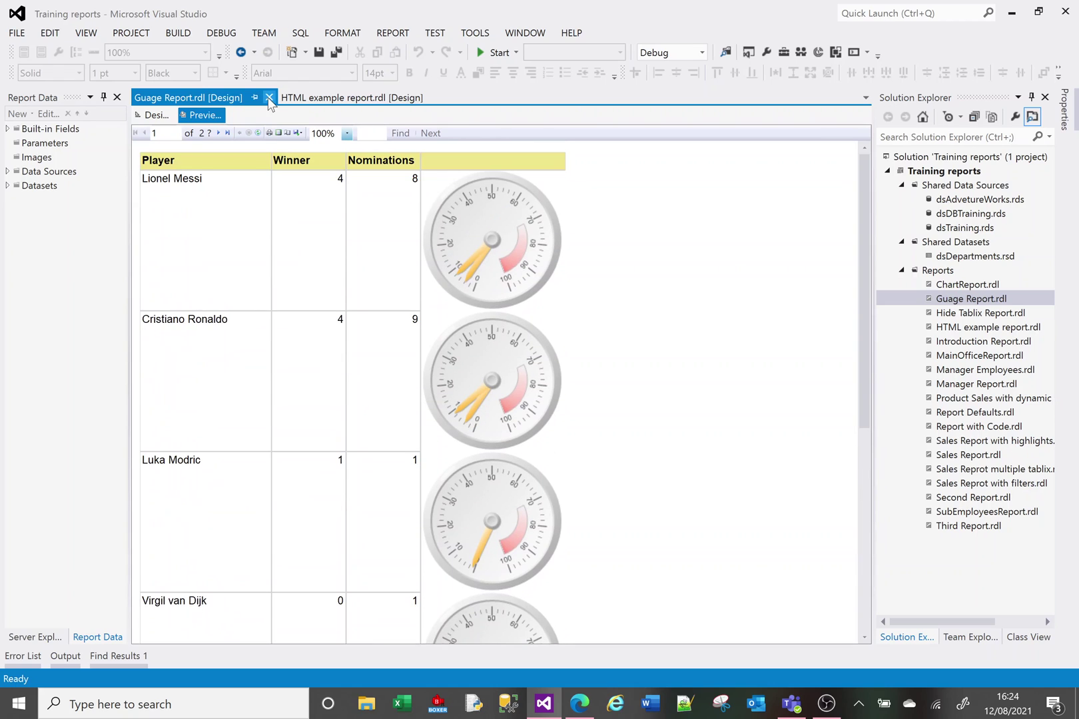
left_click(151, 116)
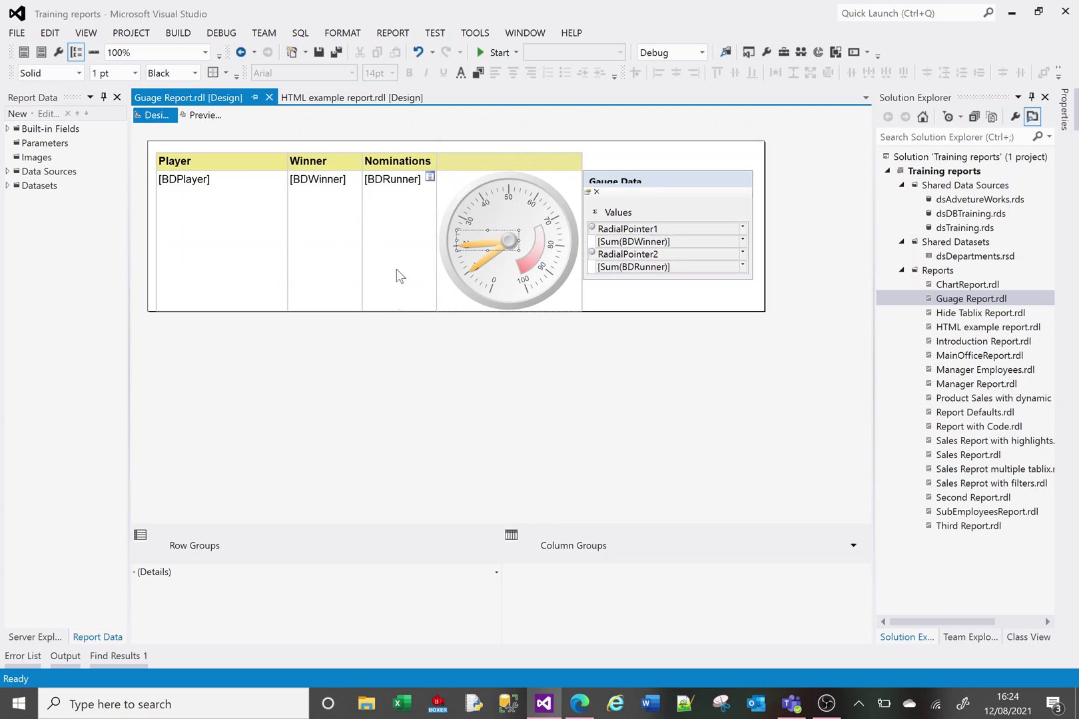
- Set the secondary colour of the BDRunner pointer's gradient fill to Aqua
left_click(480, 263)
left_click(474, 254)
left_click(491, 243)
right_click(484, 244)
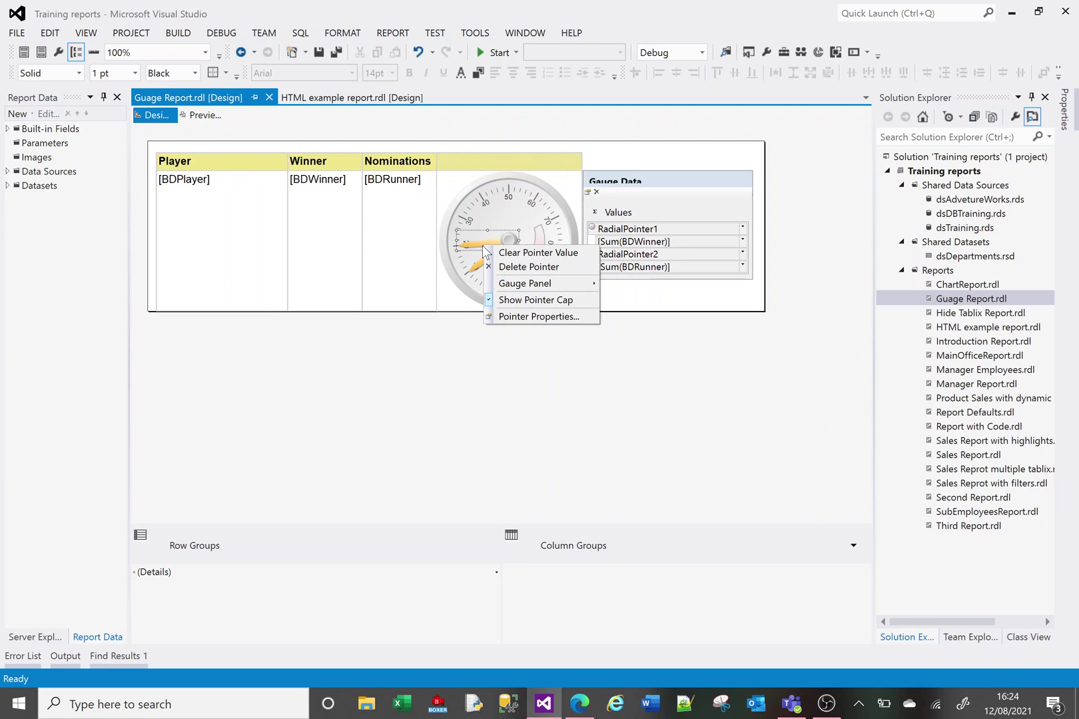
left_click(512, 317)
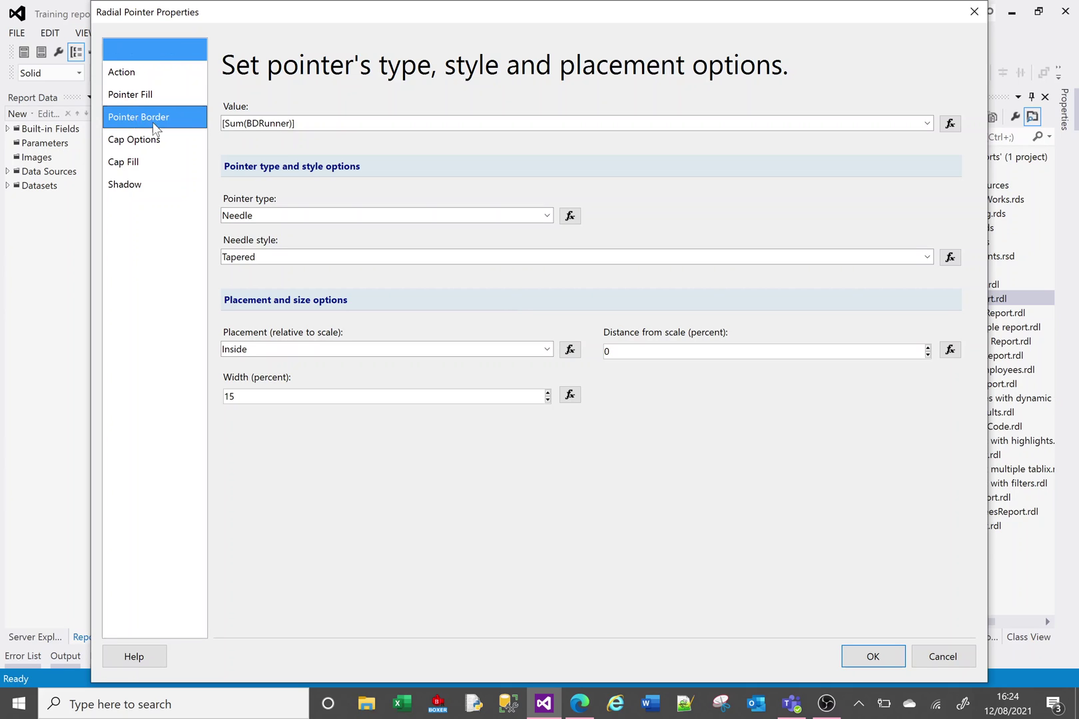
left_click(135, 94)
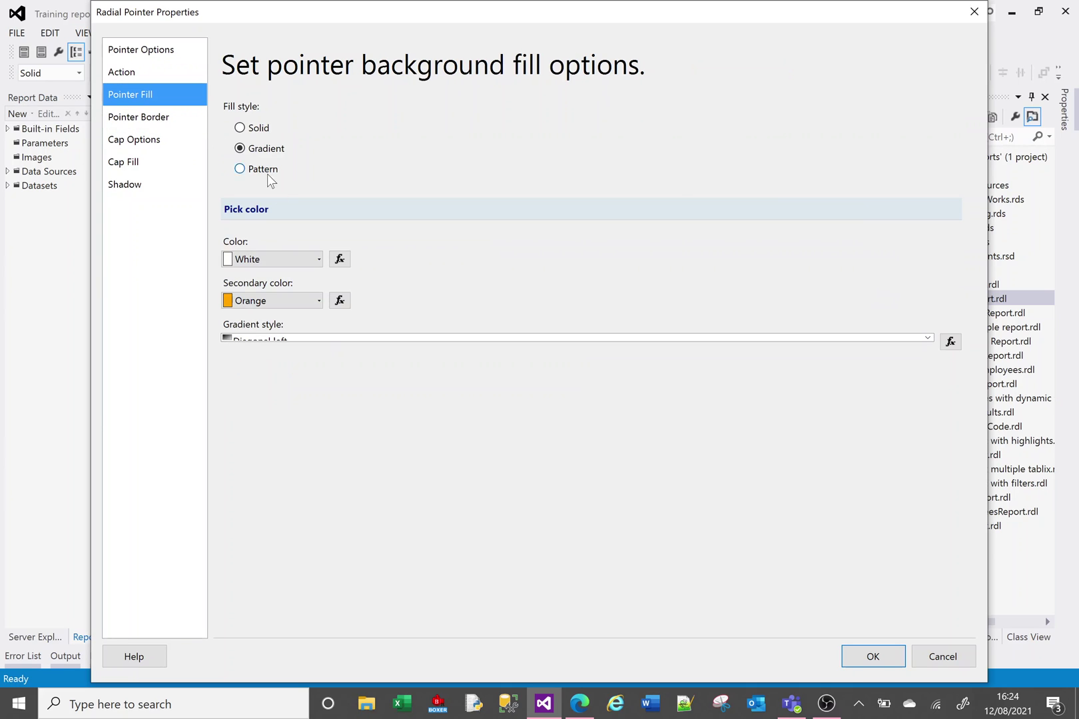
left_click(318, 300)
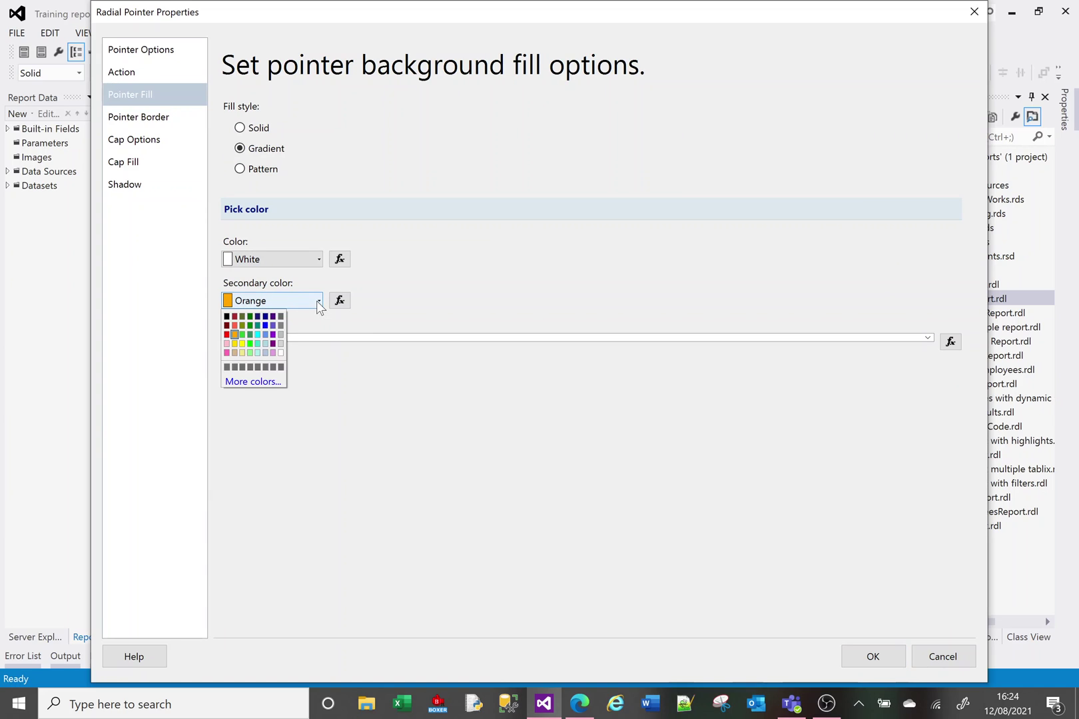
left_click(259, 335)
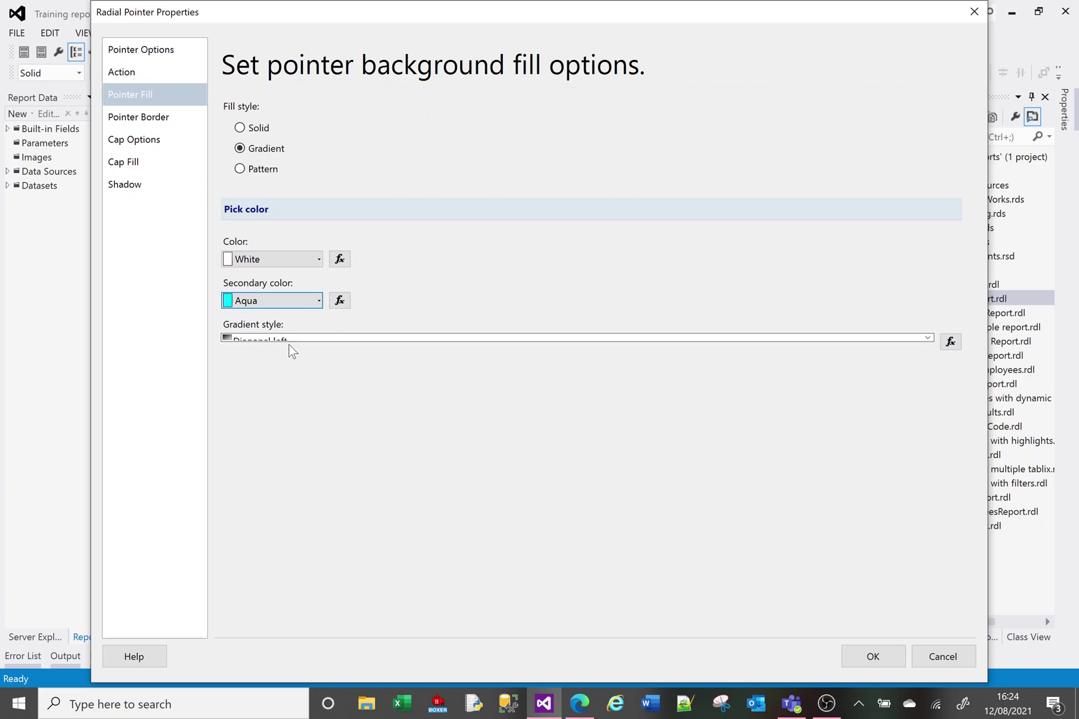
left_click(872, 660)
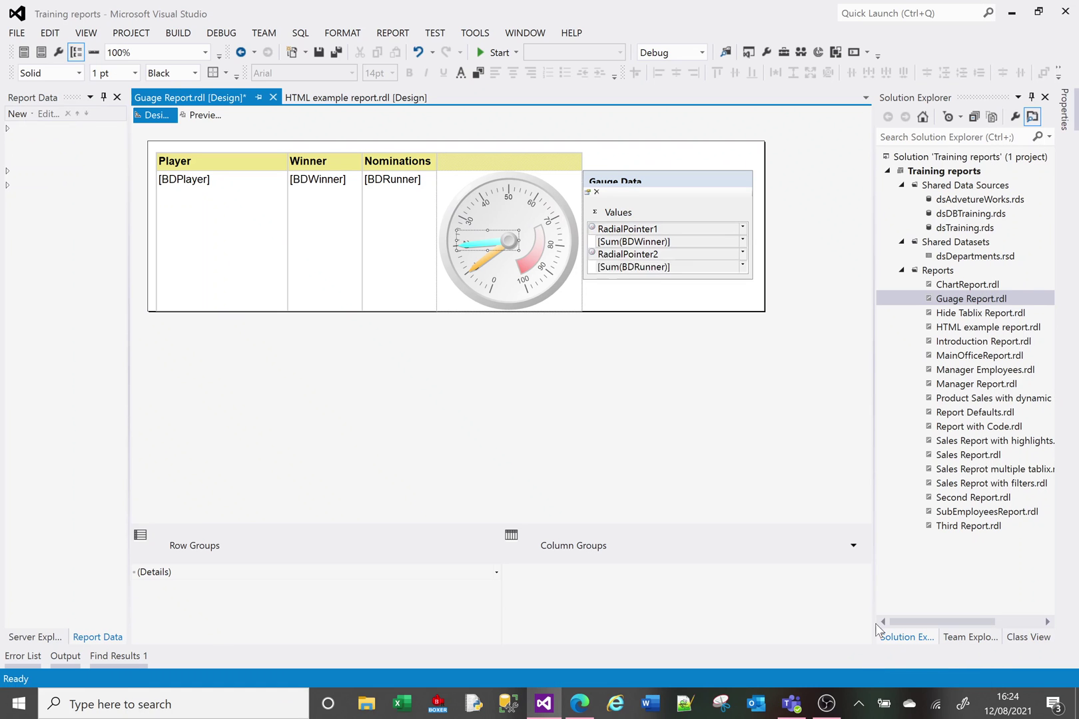
- Preview the report, compare the orange and aqua pointers down the page, and return to the design
left_click(205, 116)
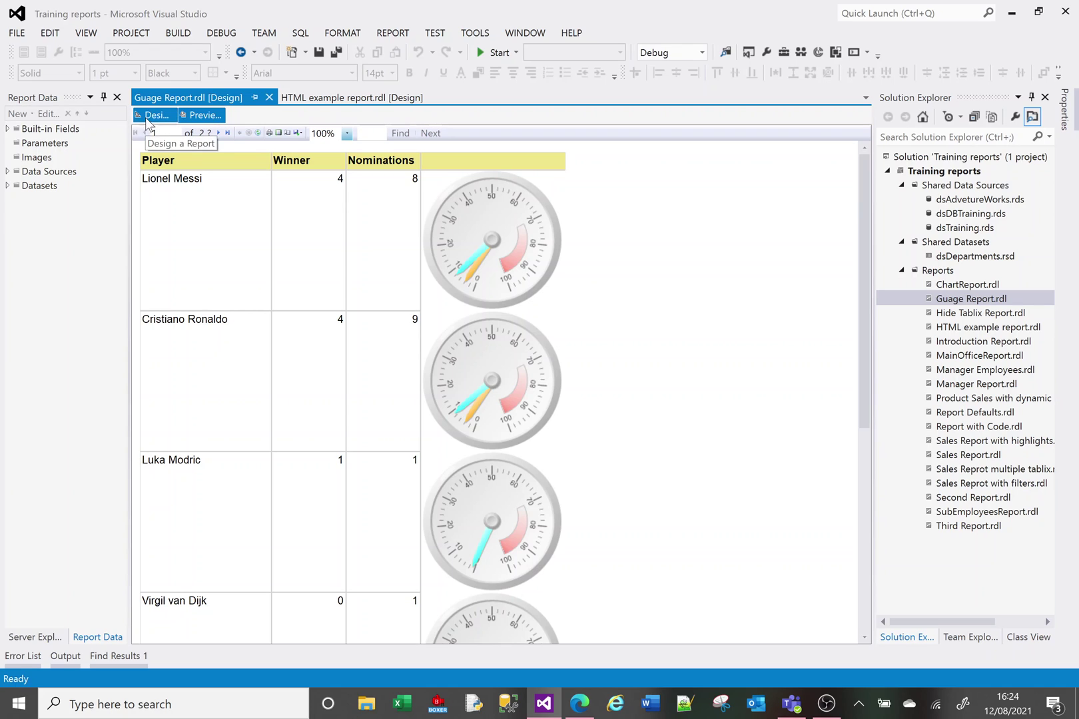
mouse_move(865, 200)
left_mouse_down()
mouse_move(862, 419)
mouse_move(871, 186)
left_mouse_up()
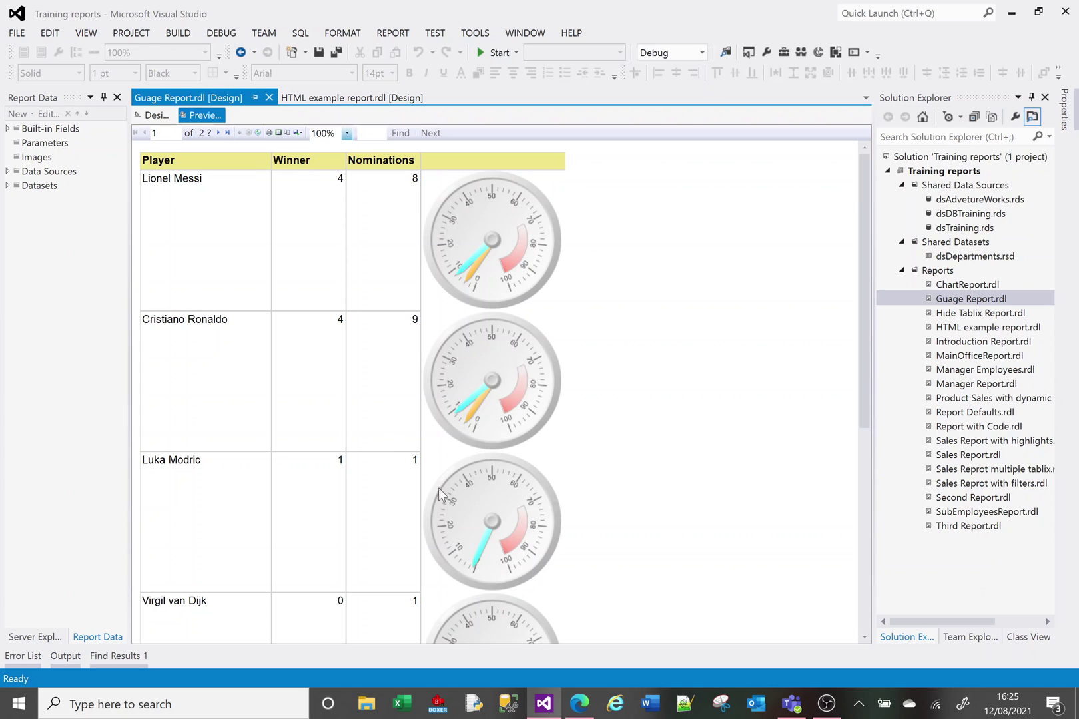
left_click_drag(866, 267, 861, 212)
left_click(148, 114)
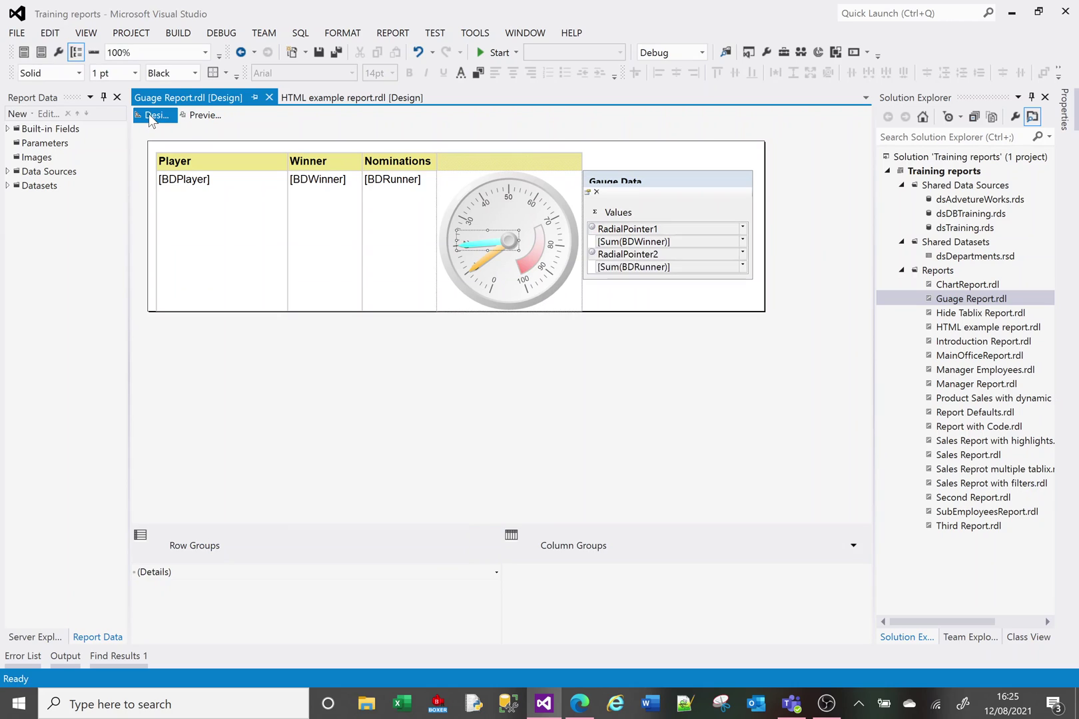
- Set the maximum of the gauge's radial scale to 15
left_click(480, 199)
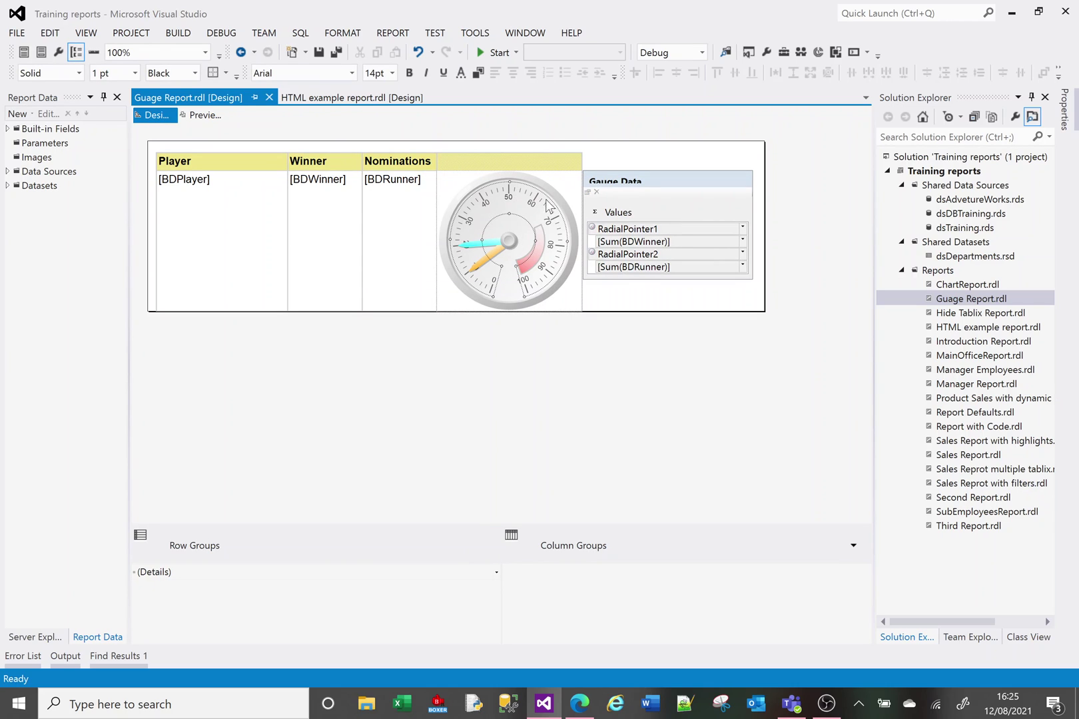
right_click(462, 220)
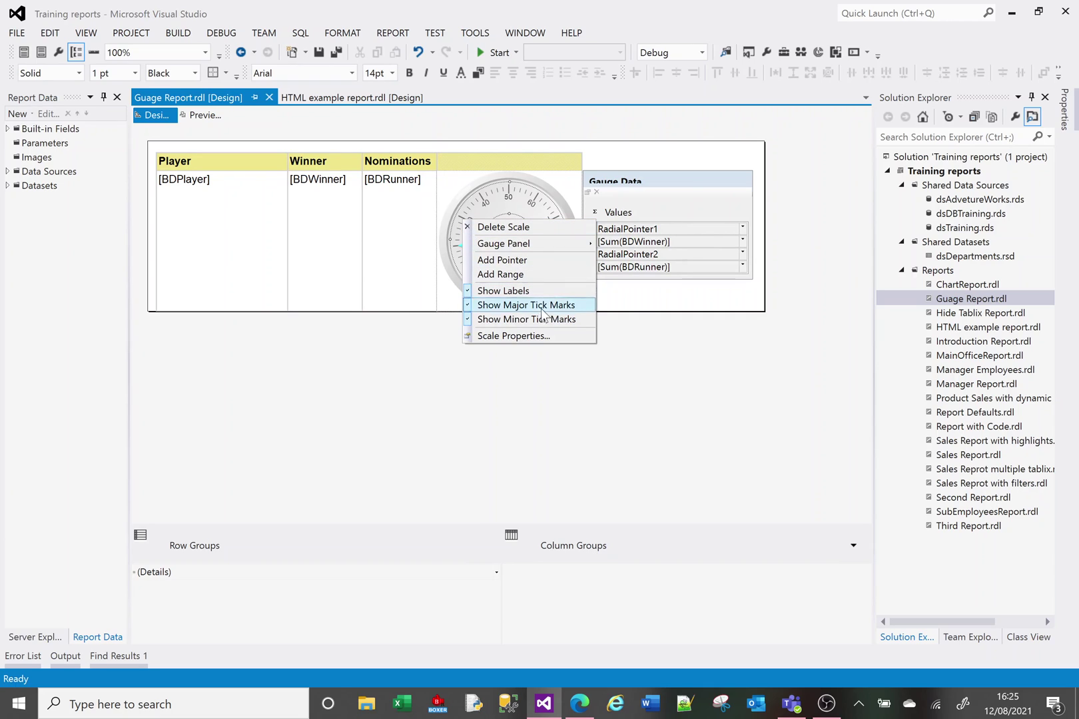
left_click(522, 336)
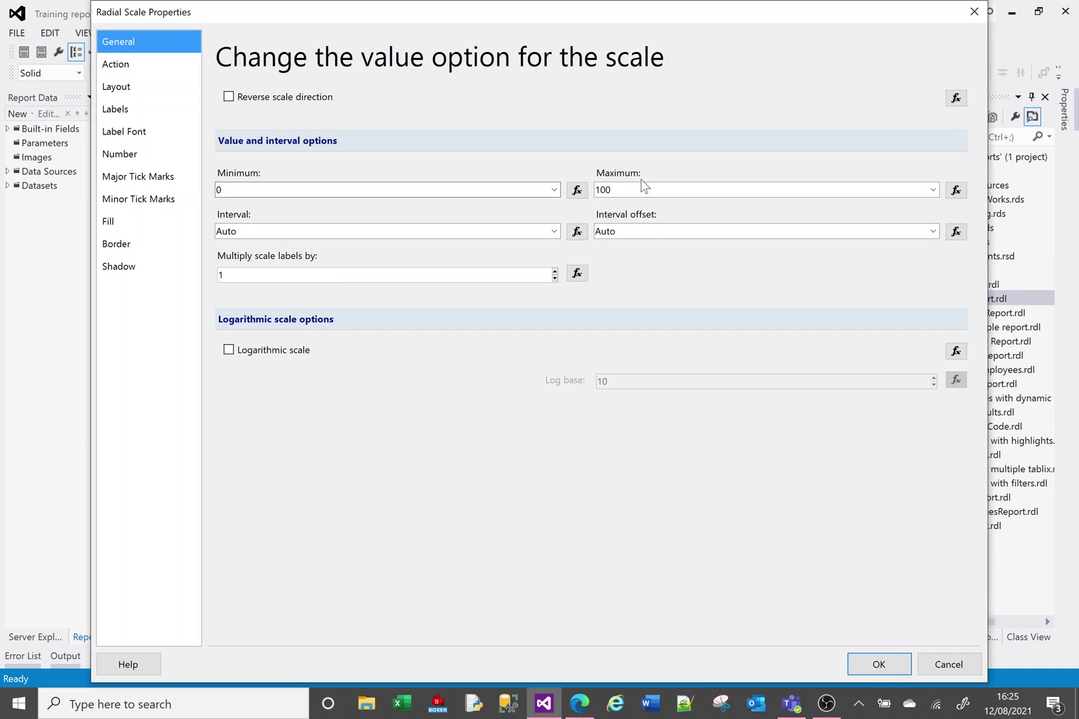
left_click(666, 190)
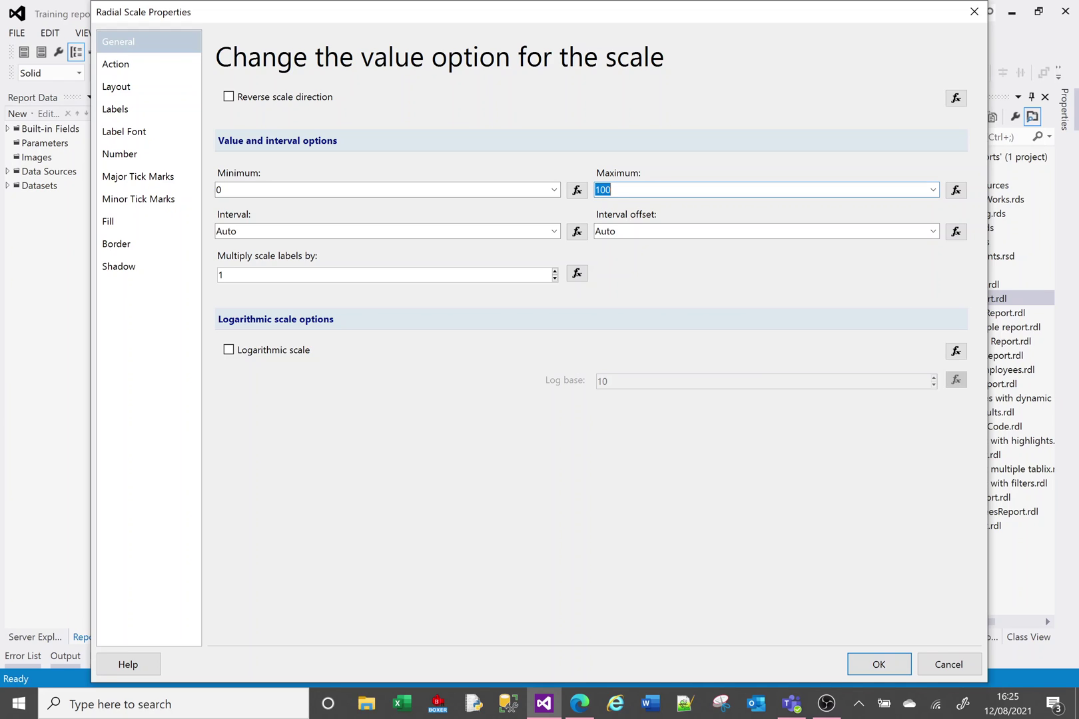
left_click(611, 190)
key("BackSpace")
key("BackSpace")
key("BackSpace")
type("15")
left_click(876, 662)
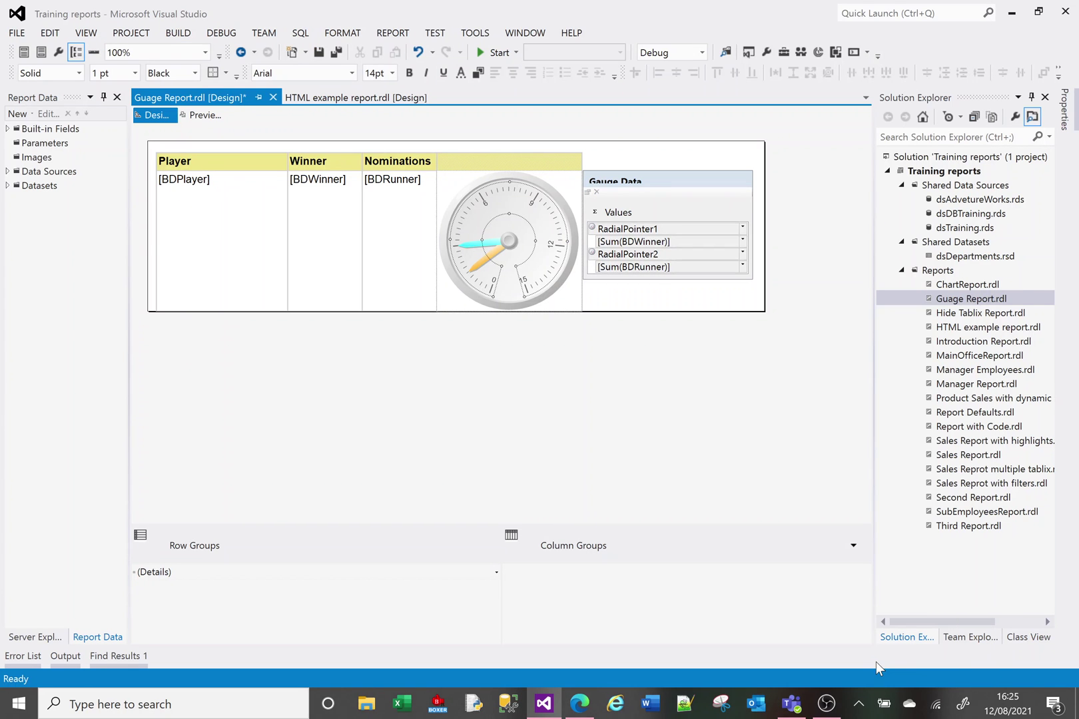
- Preview the report, review how the pointers read on the shortened scale, and return to the design
left_click(204, 116)
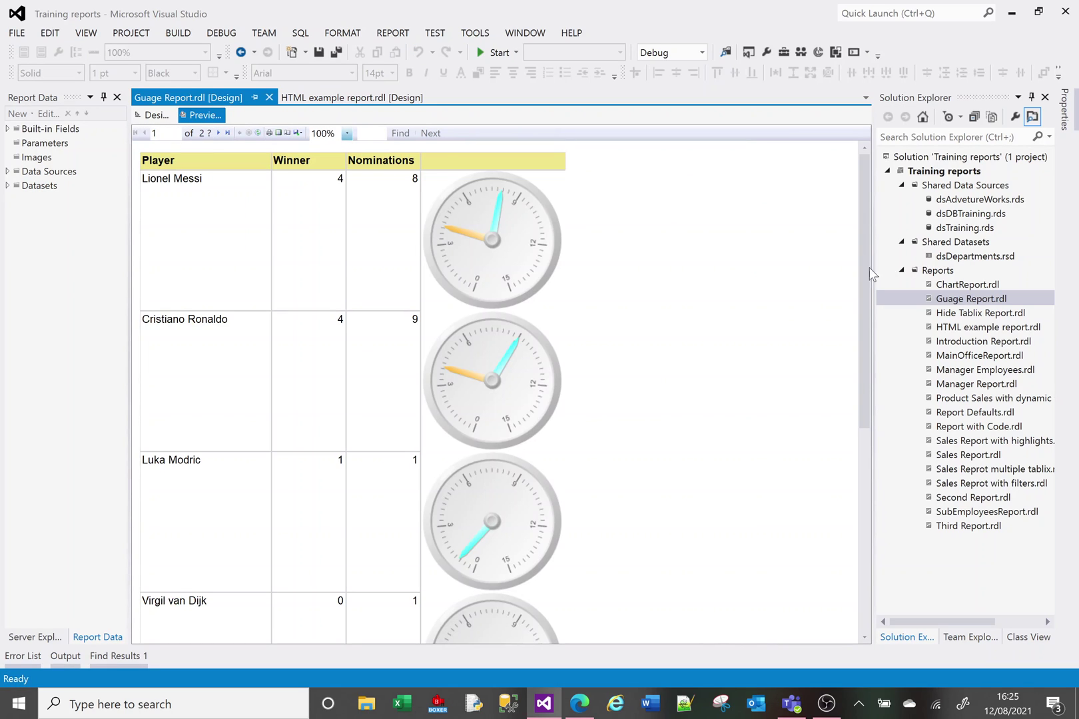
left_click_drag(864, 277, 883, 220)
left_click(154, 115)
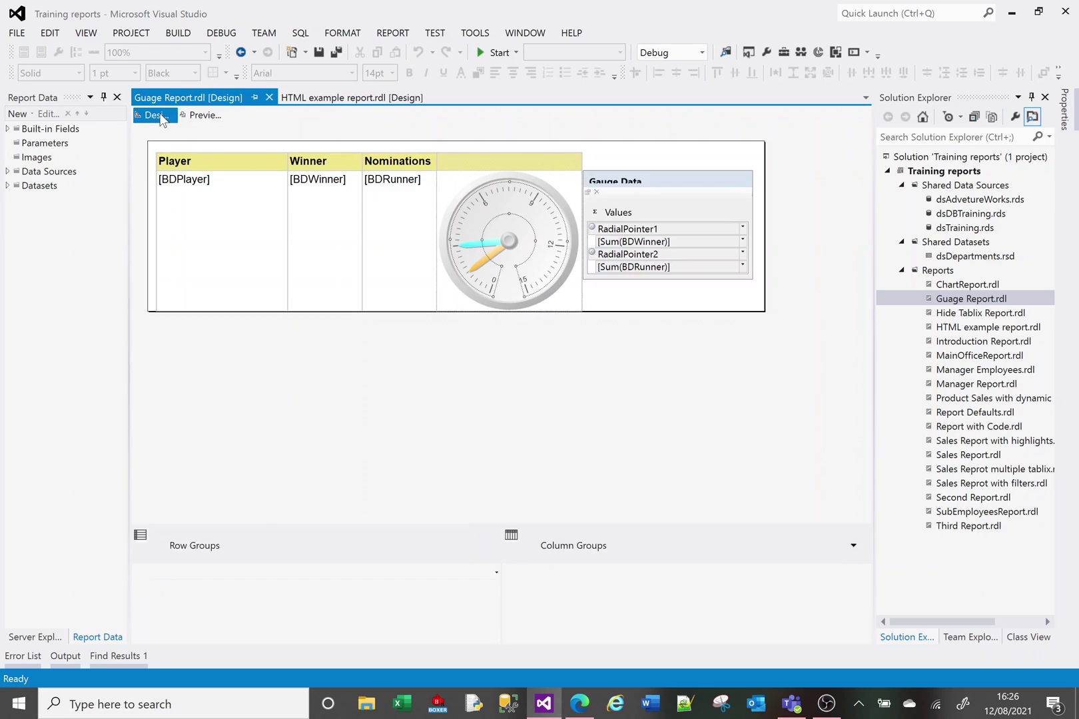
- Try a maximum of 20 for the gauge's radial scale, checking it in the report preview before returning to the design
right_click(509, 203)
left_click(574, 317)
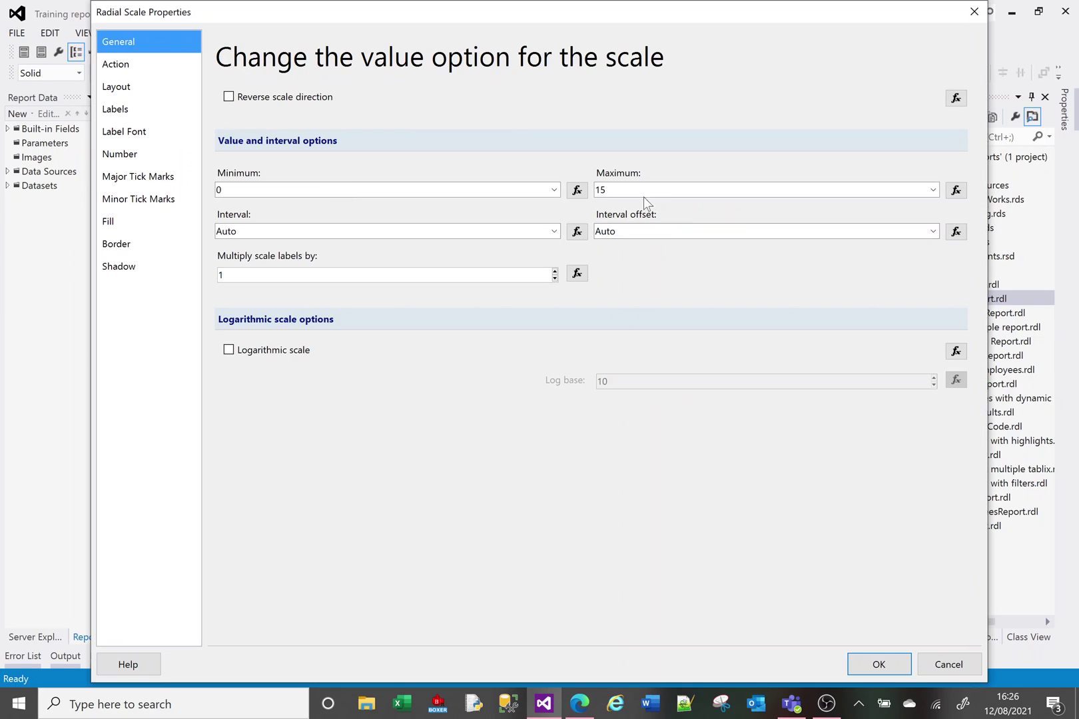
left_click(643, 191)
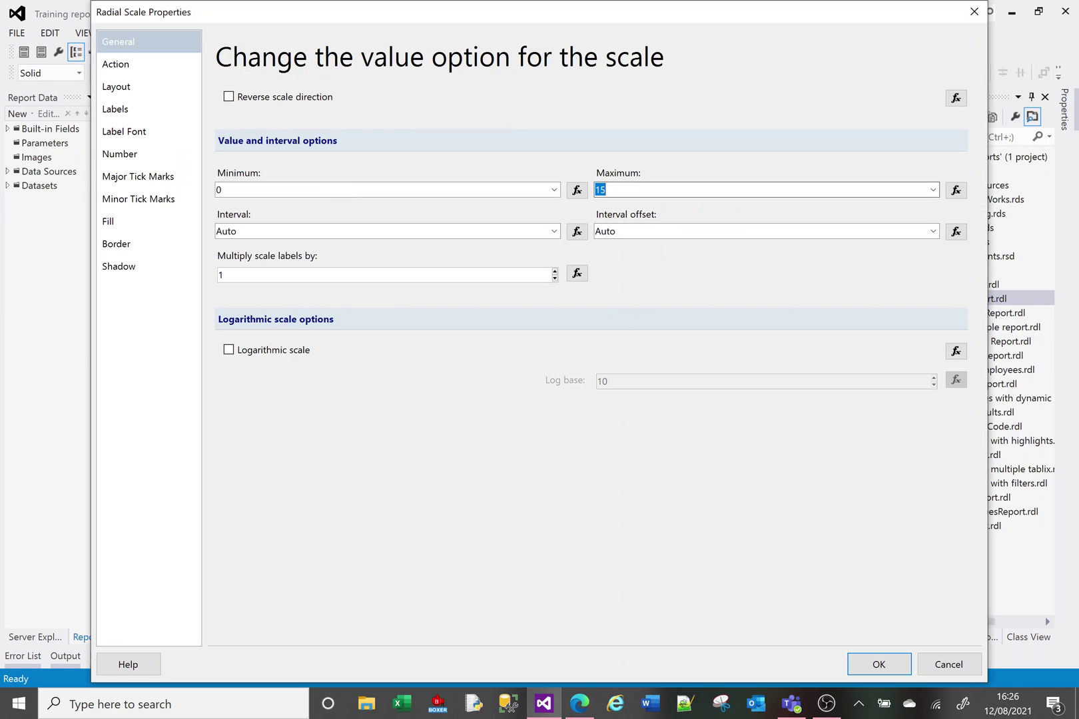
type("20")
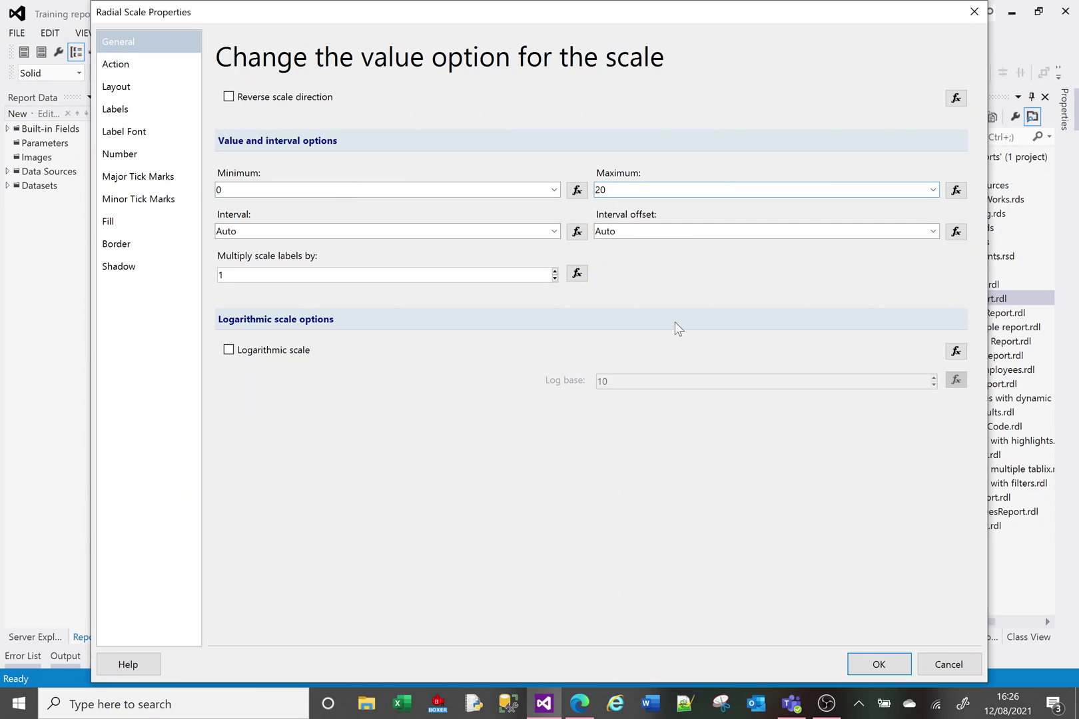
left_click(885, 665)
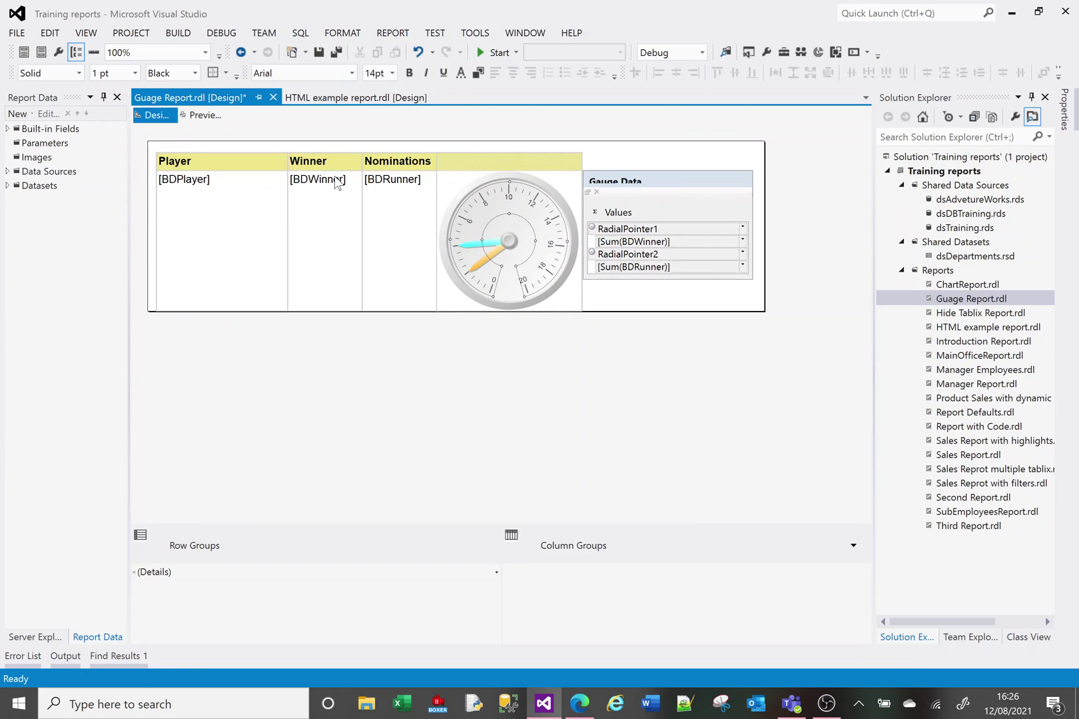
left_click(206, 115)
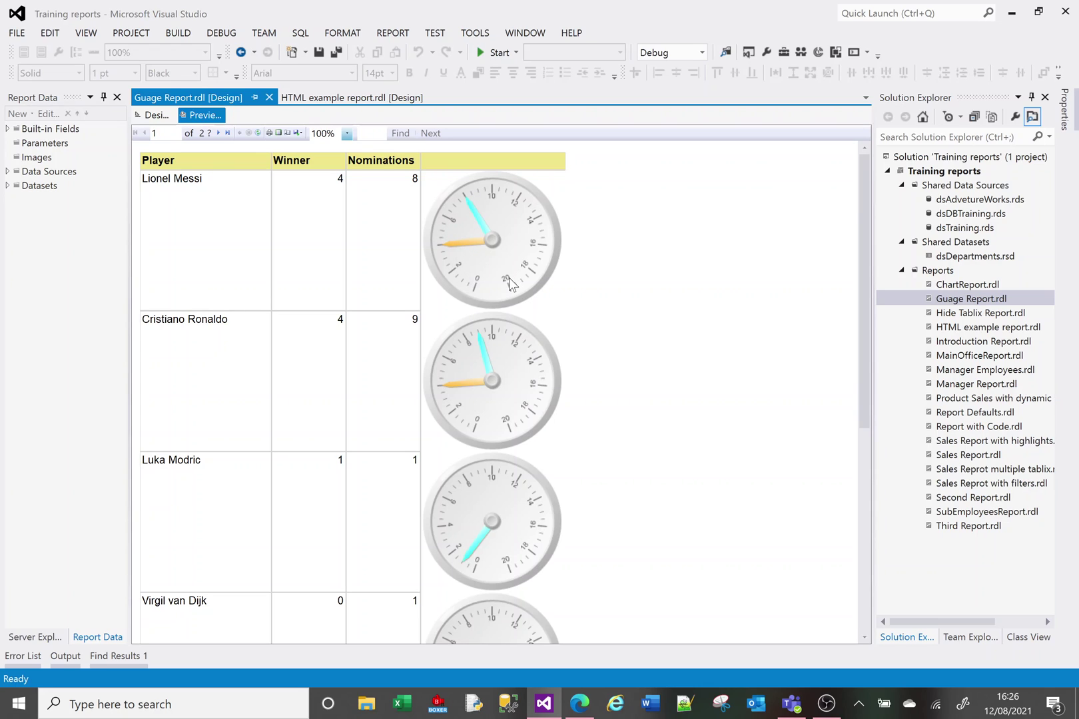
left_click(159, 115)
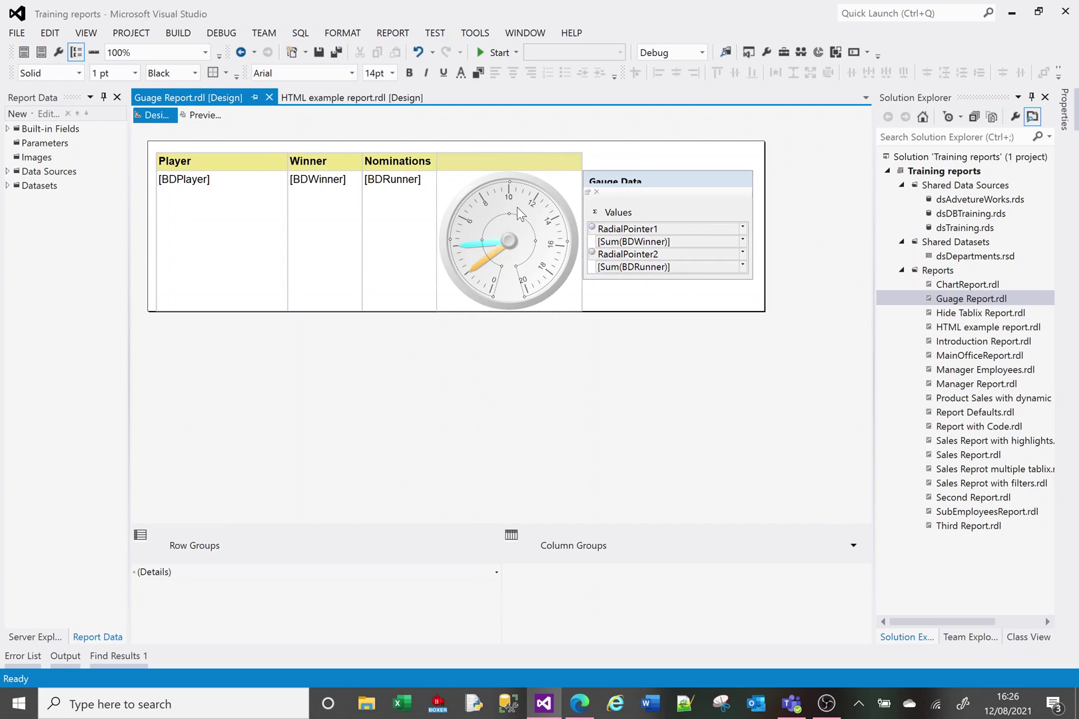
- Set the radial scale's maximum to 15 and its interval to 1
right_click(517, 208)
left_click(581, 319)
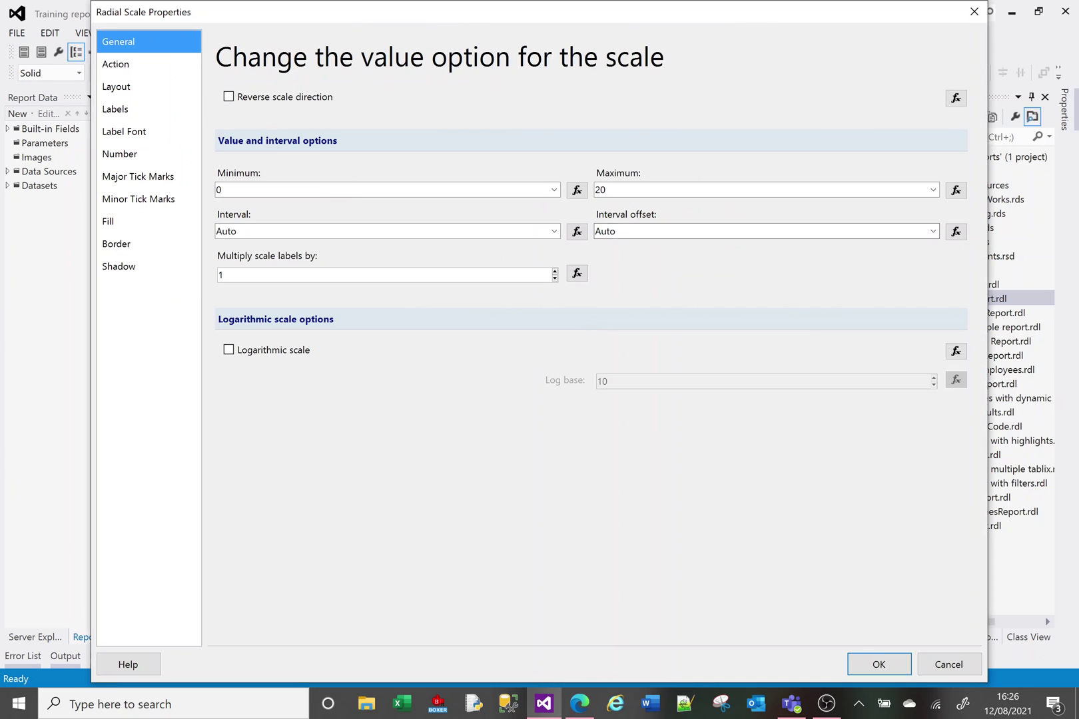
left_click(600, 190)
type("15")
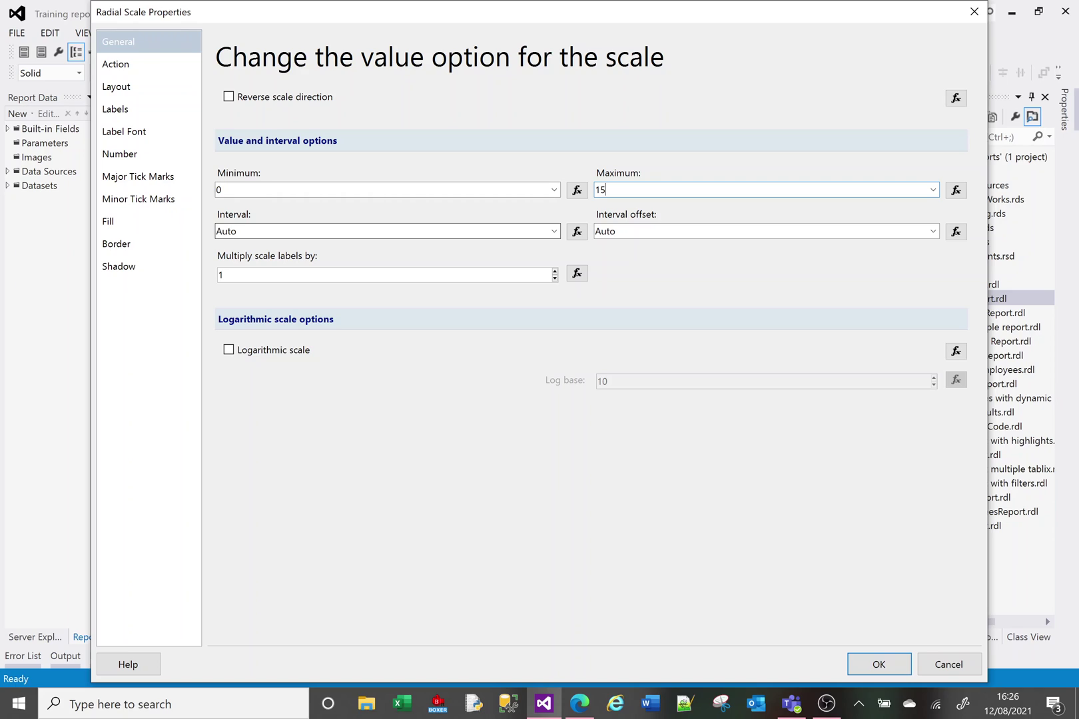
left_click(226, 231)
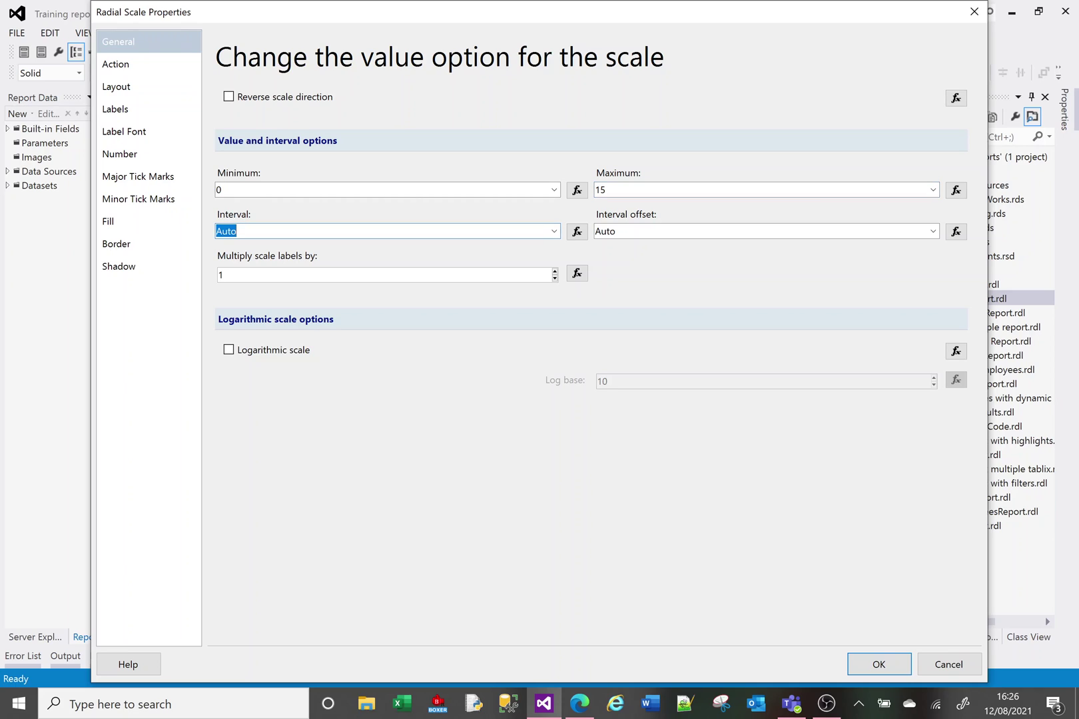
type("1")
left_click(888, 663)
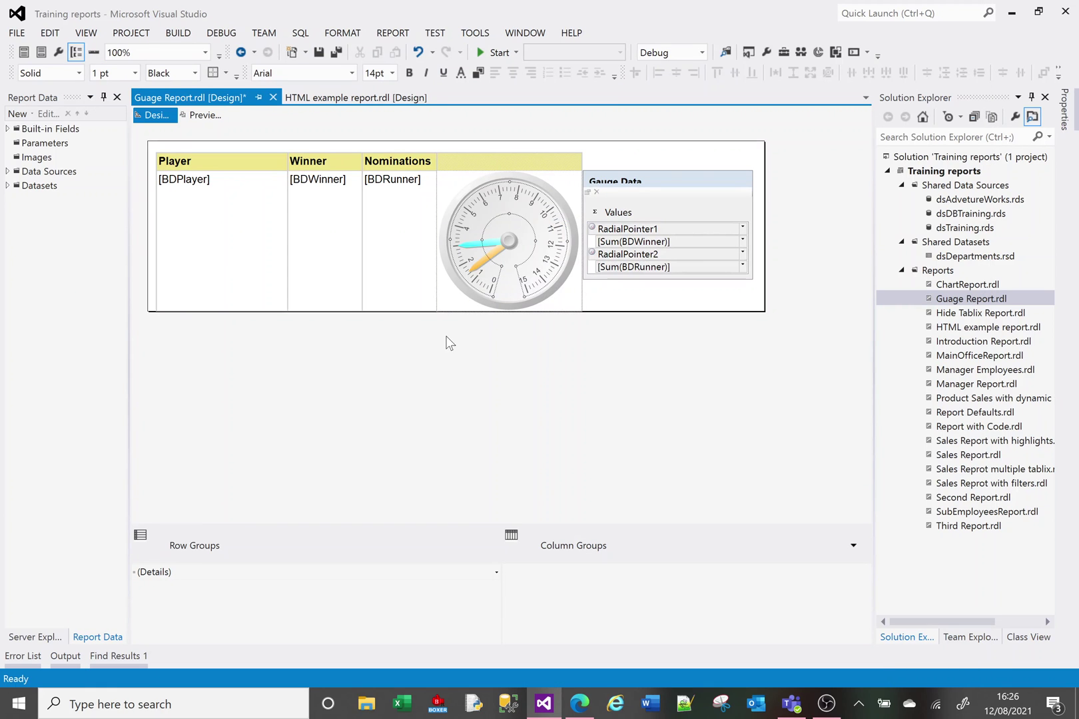
- Preview the report to check the gauge scale with its interval of 1, and return to the design
left_click(197, 115)
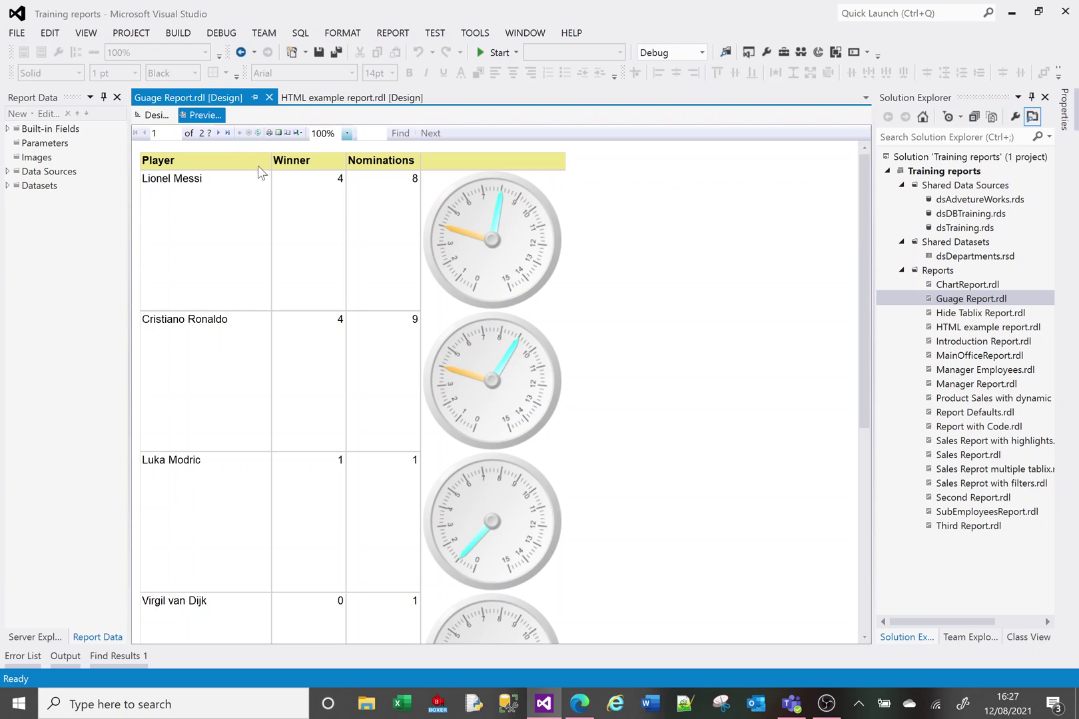
left_click(155, 116)
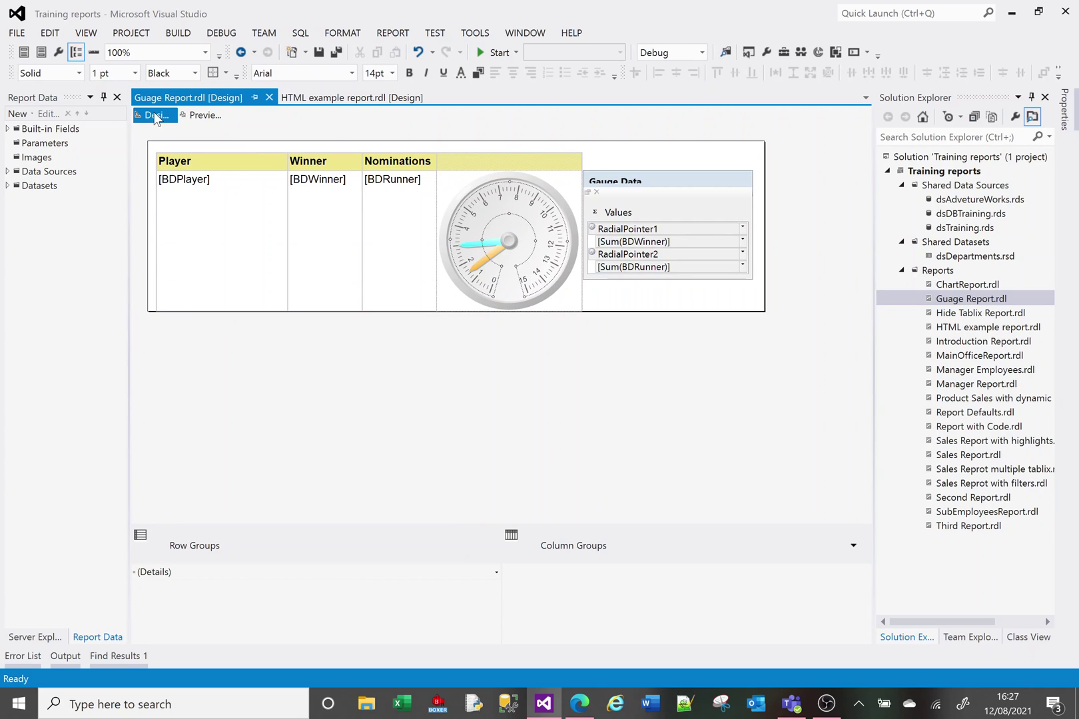
- Add a range to the radial gauge in the player table
left_click(509, 297)
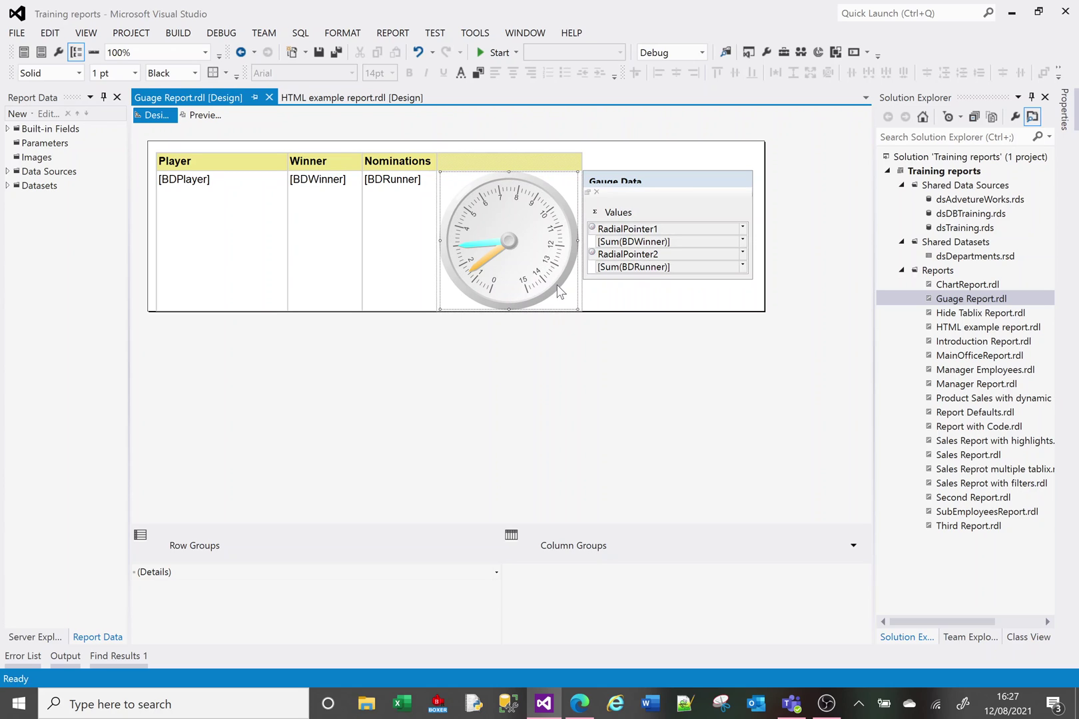
left_click(520, 270)
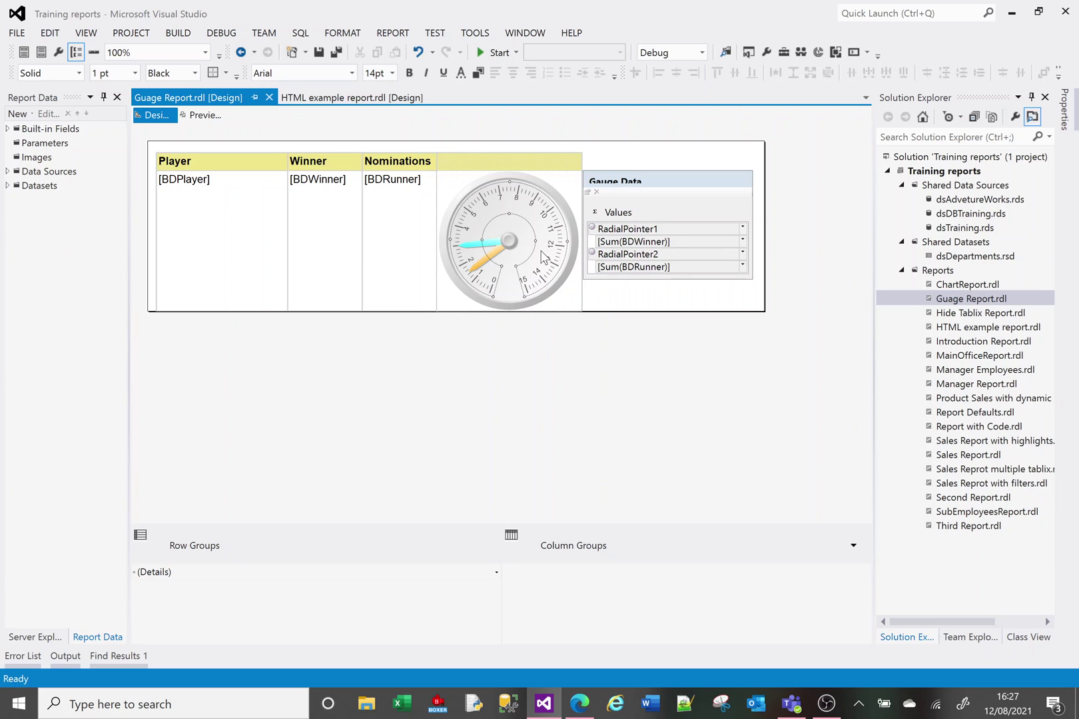
left_click(541, 257)
left_click(553, 270)
right_click(504, 289)
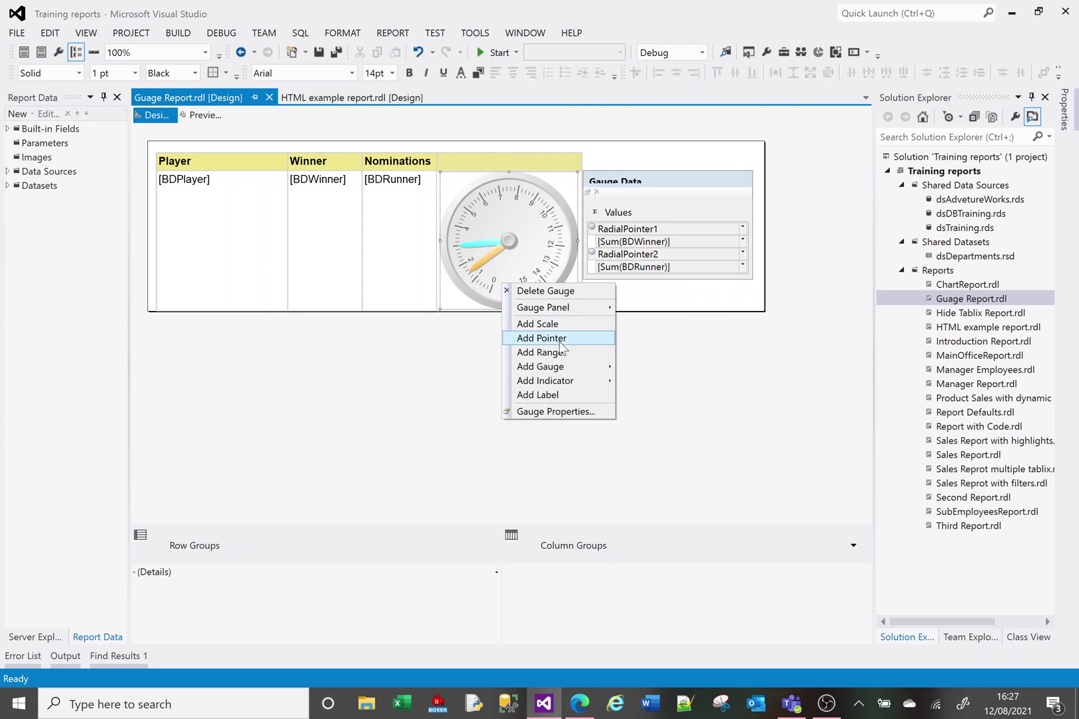
left_click(538, 351)
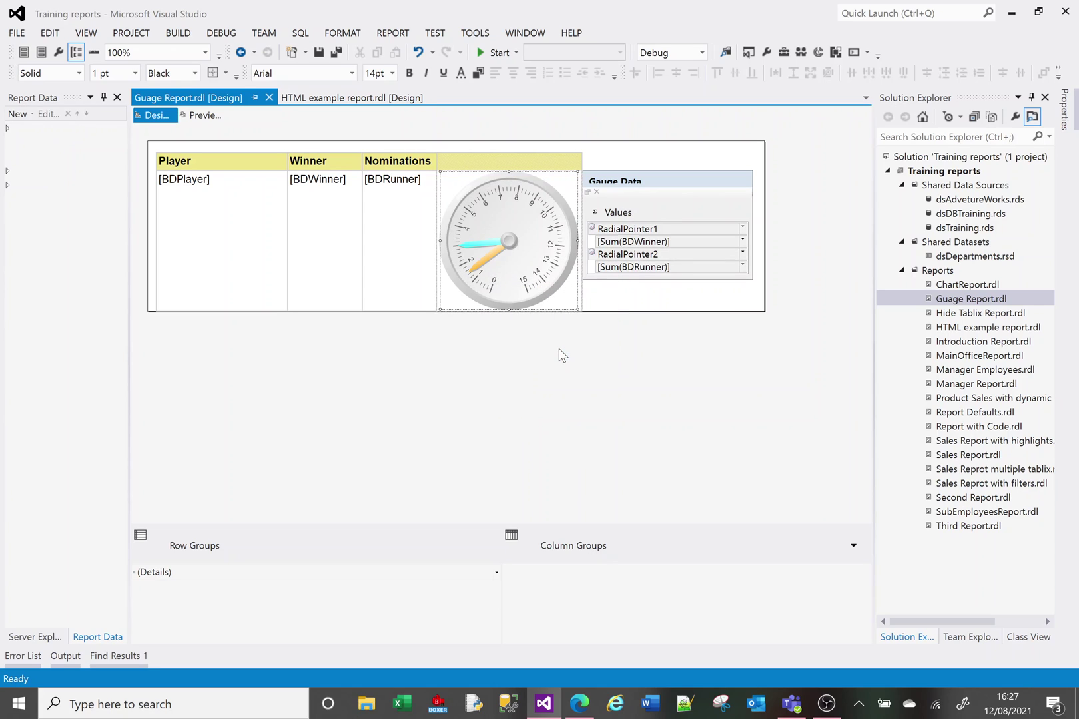
- Try deleting the cyan pointer from the gauge, and undo the deletion
left_click(487, 273)
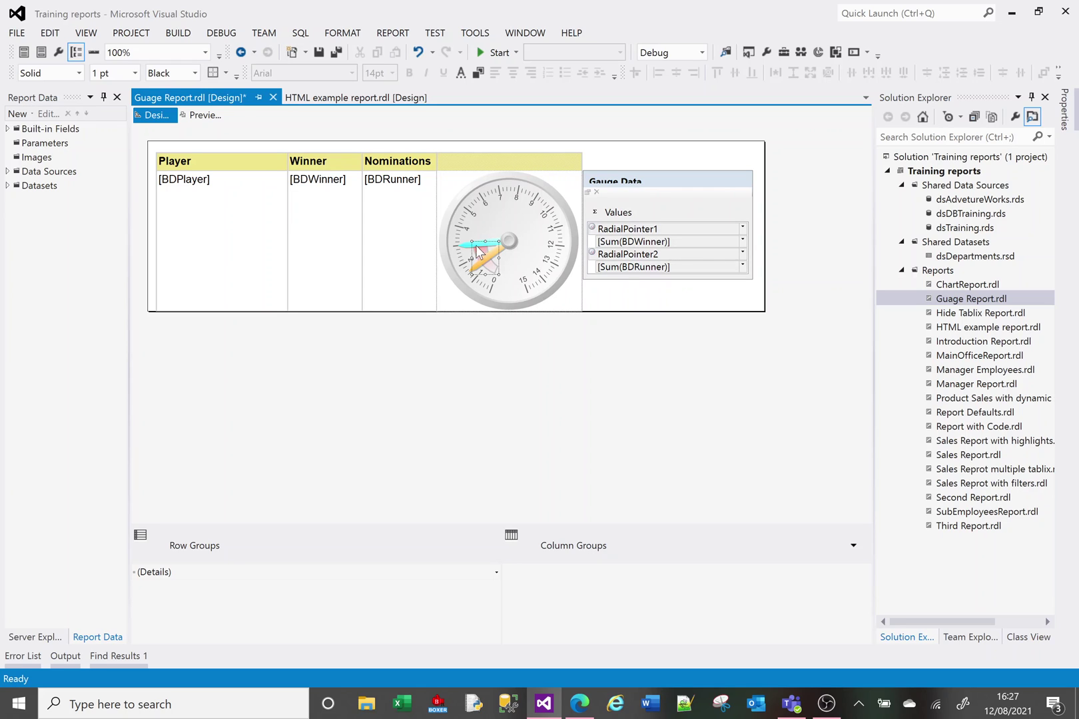
left_click(474, 221)
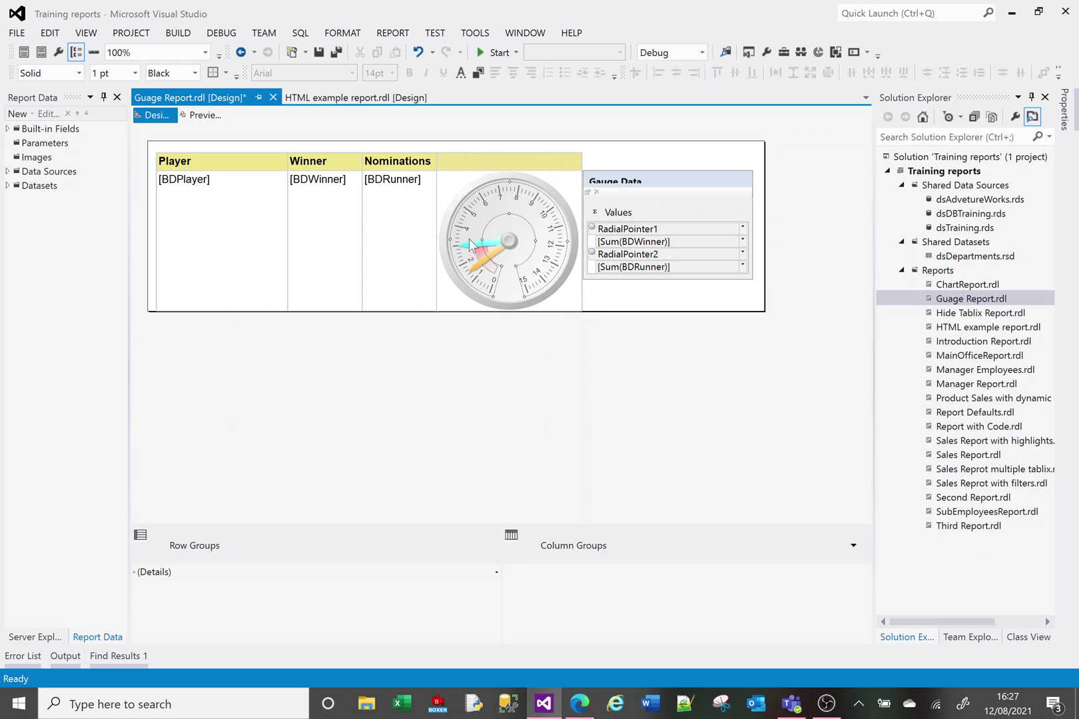
left_click(469, 254)
left_click(475, 249)
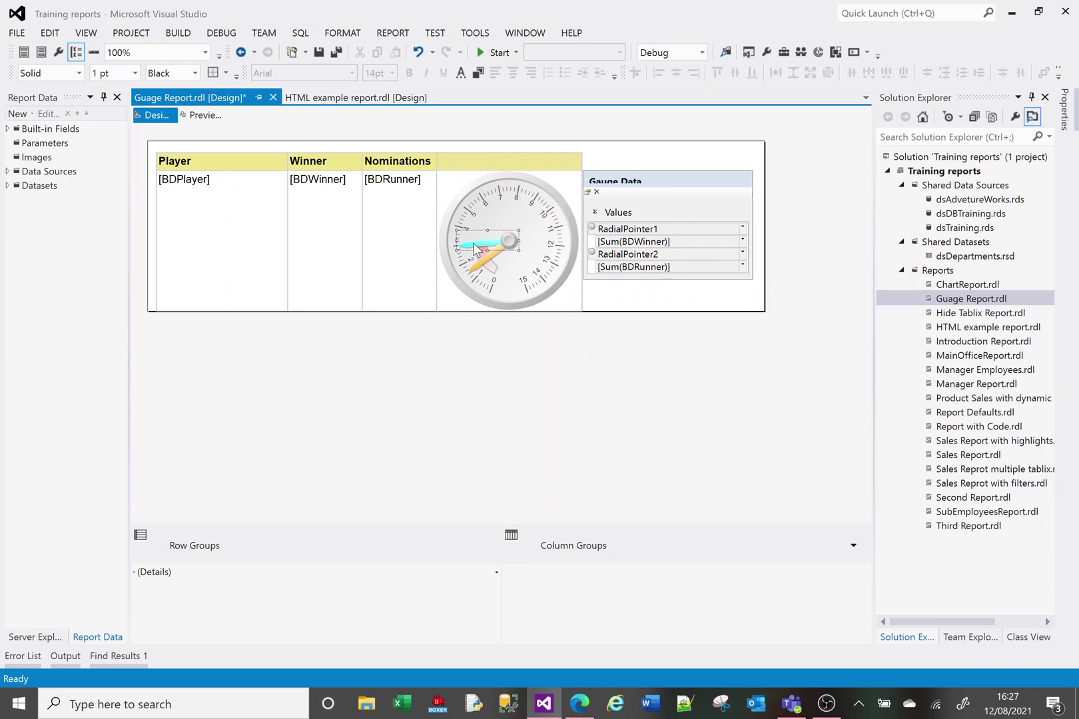
key("Delete")
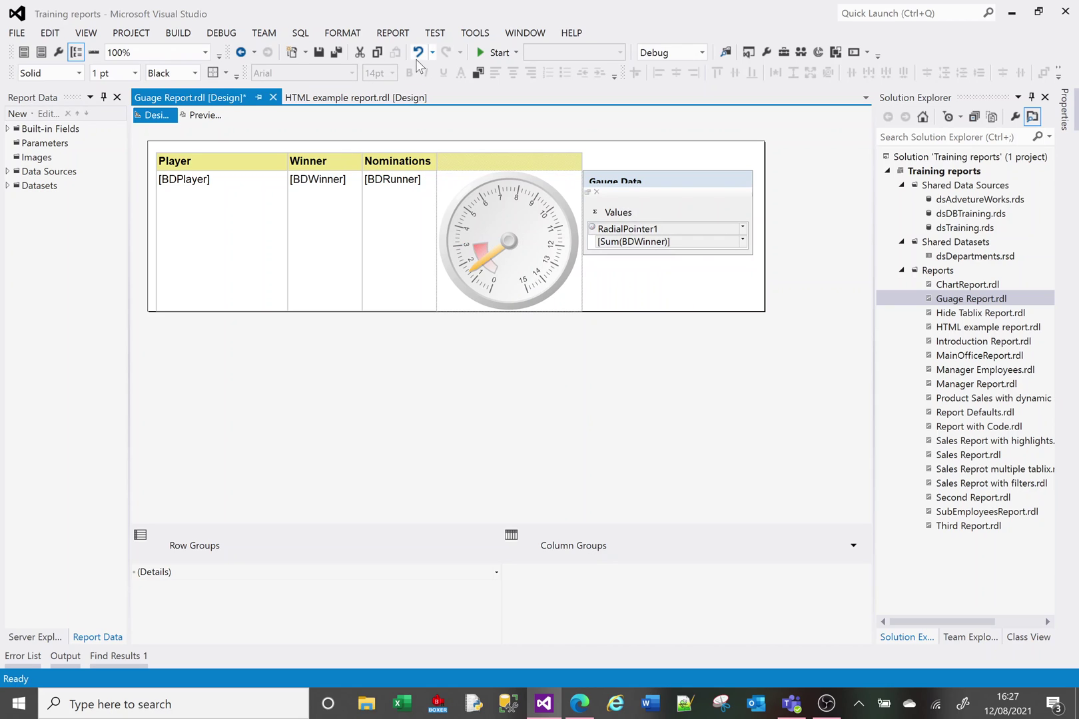
key("ctrl+z")
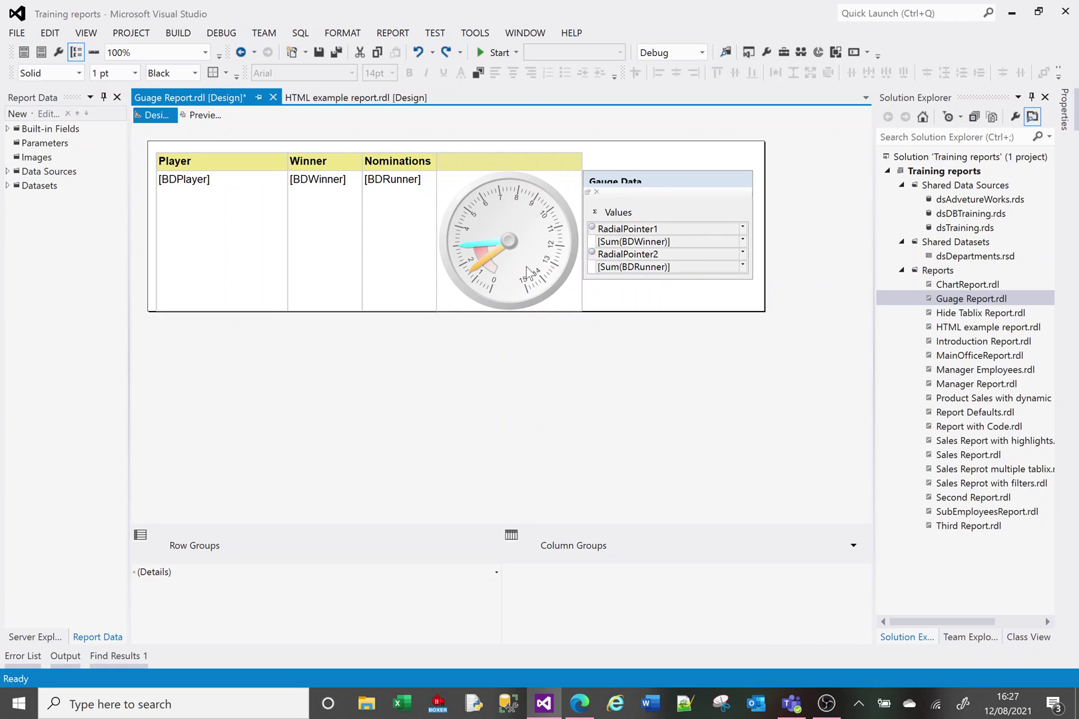
- Set the gauge's range to start at scale value 0 and end at 15, and return from the report preview to the design
left_click(500, 273)
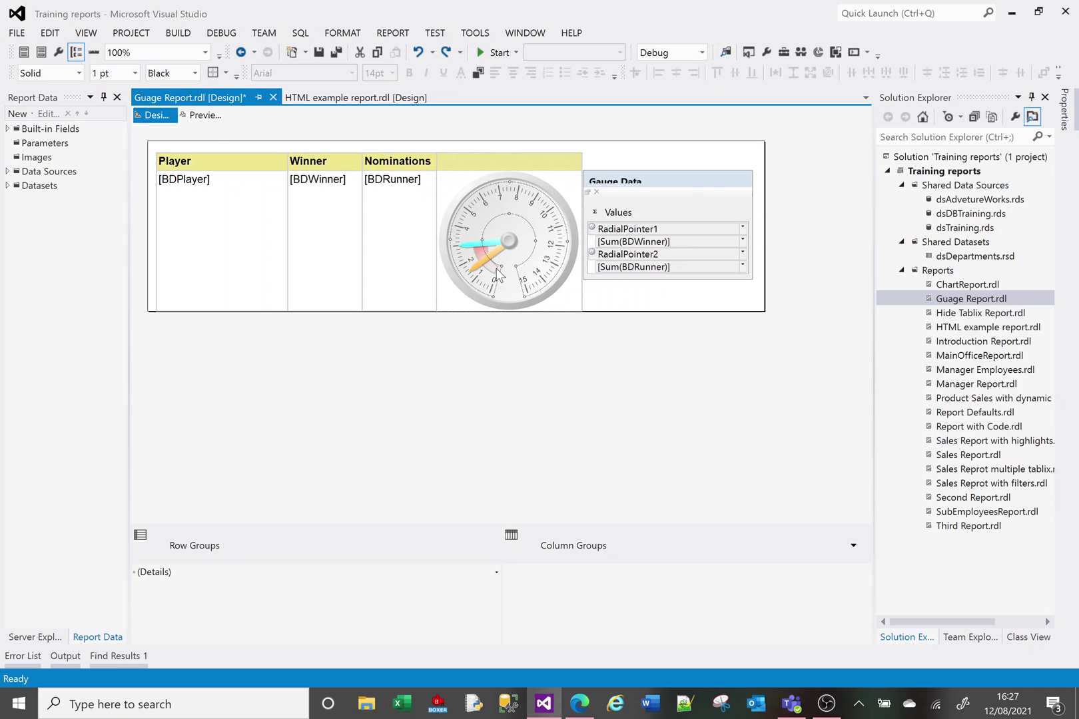
left_click(495, 267)
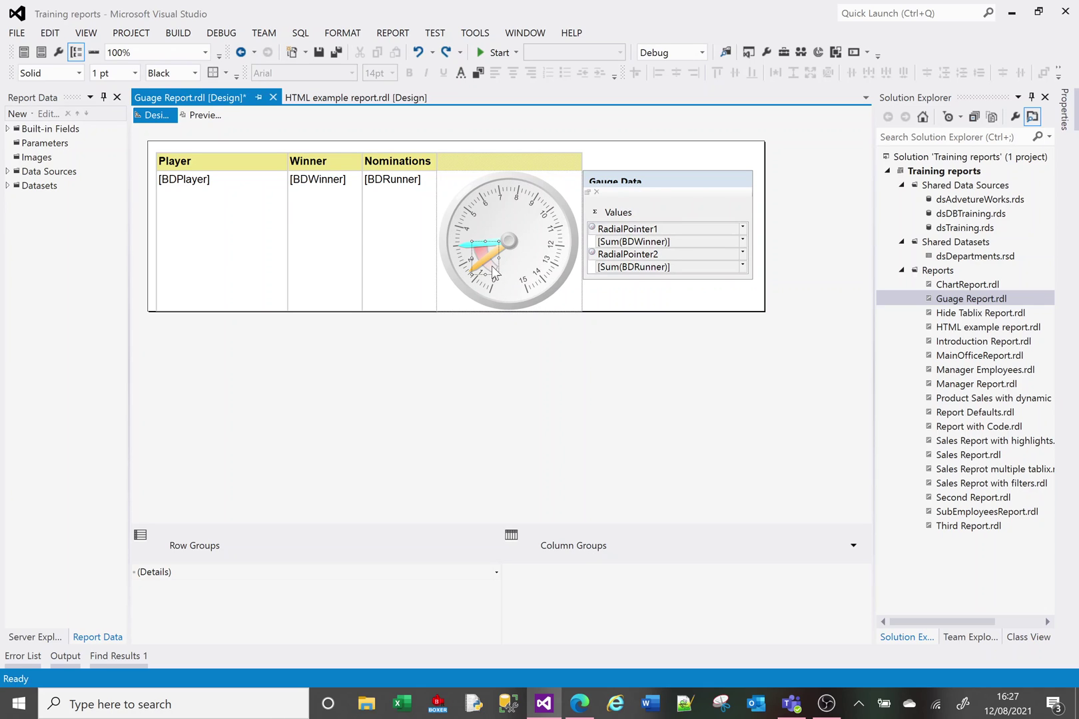
right_click(494, 271)
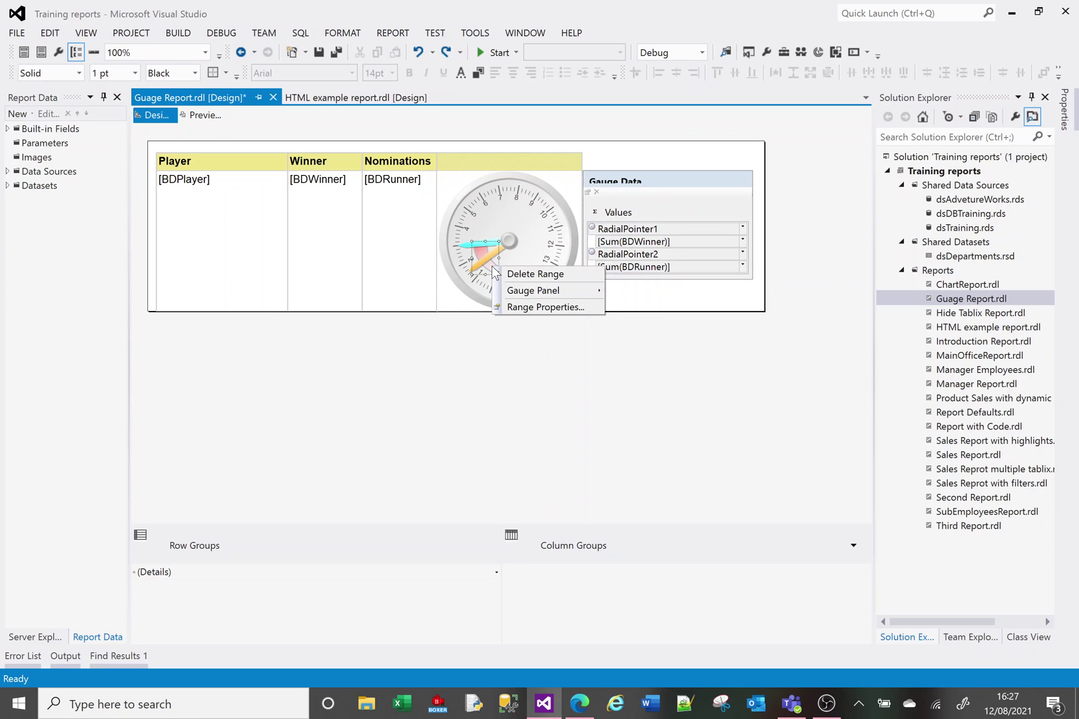
left_click(559, 309)
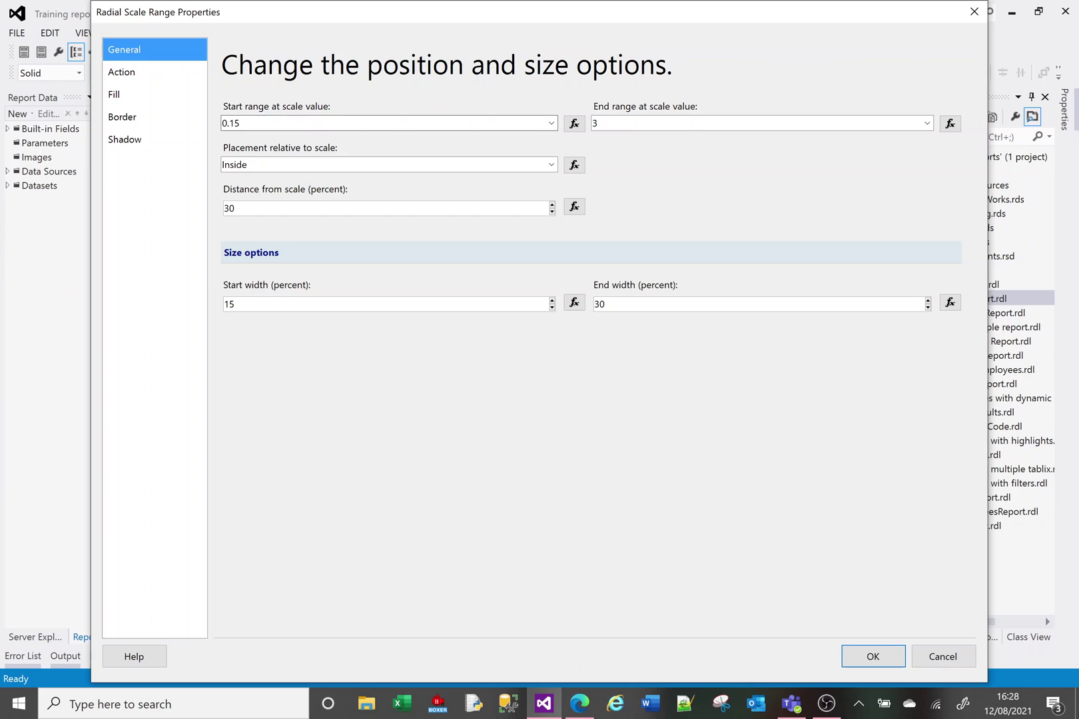
left_click(300, 123)
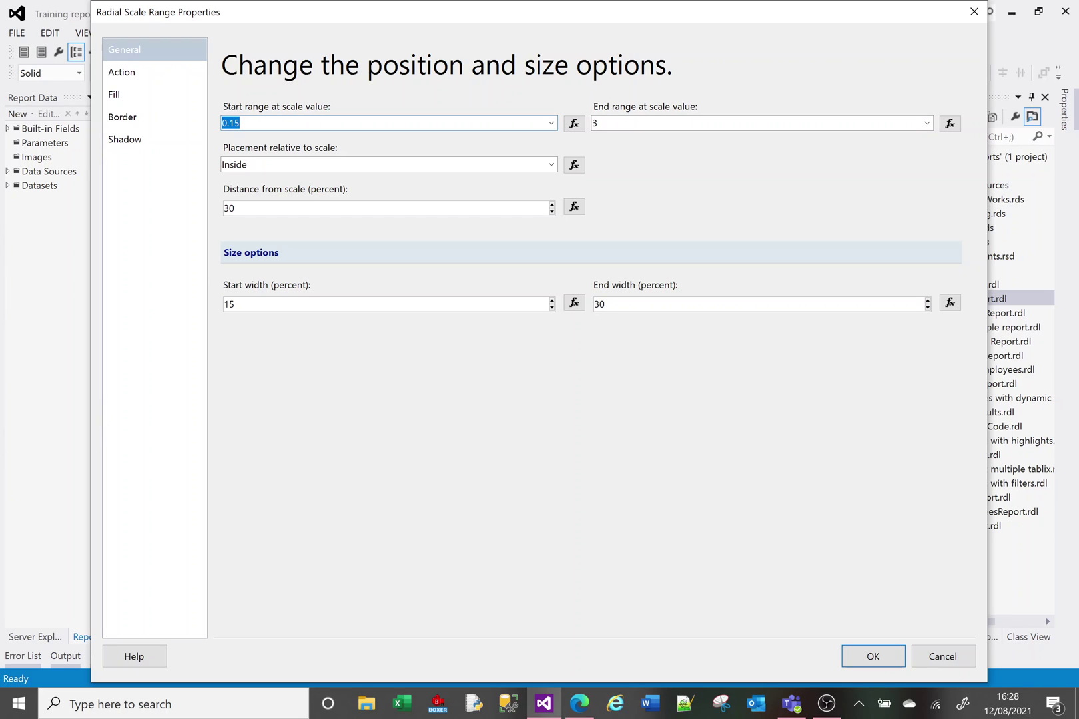
type("0")
key("Tab")
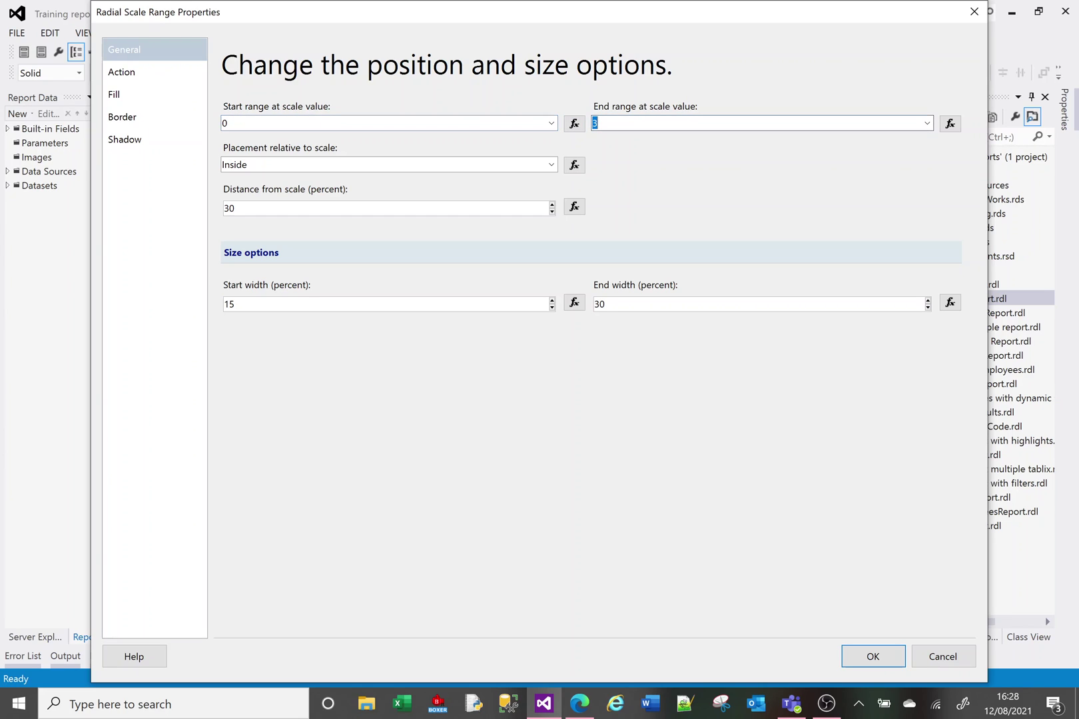
type("15")
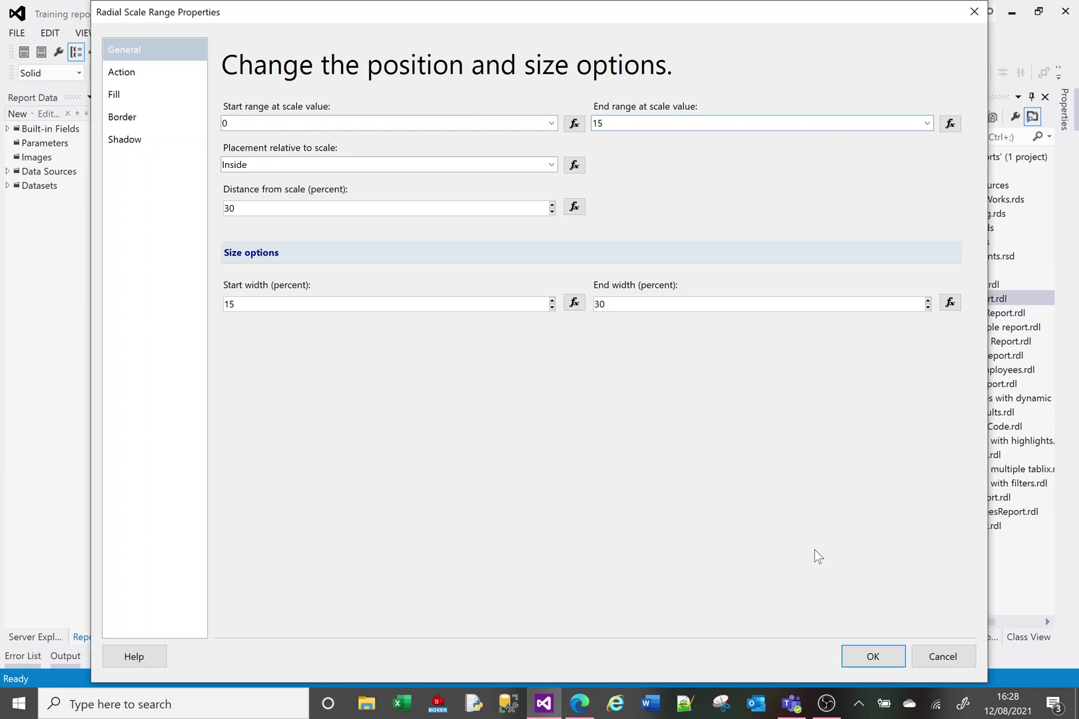
left_click(868, 665)
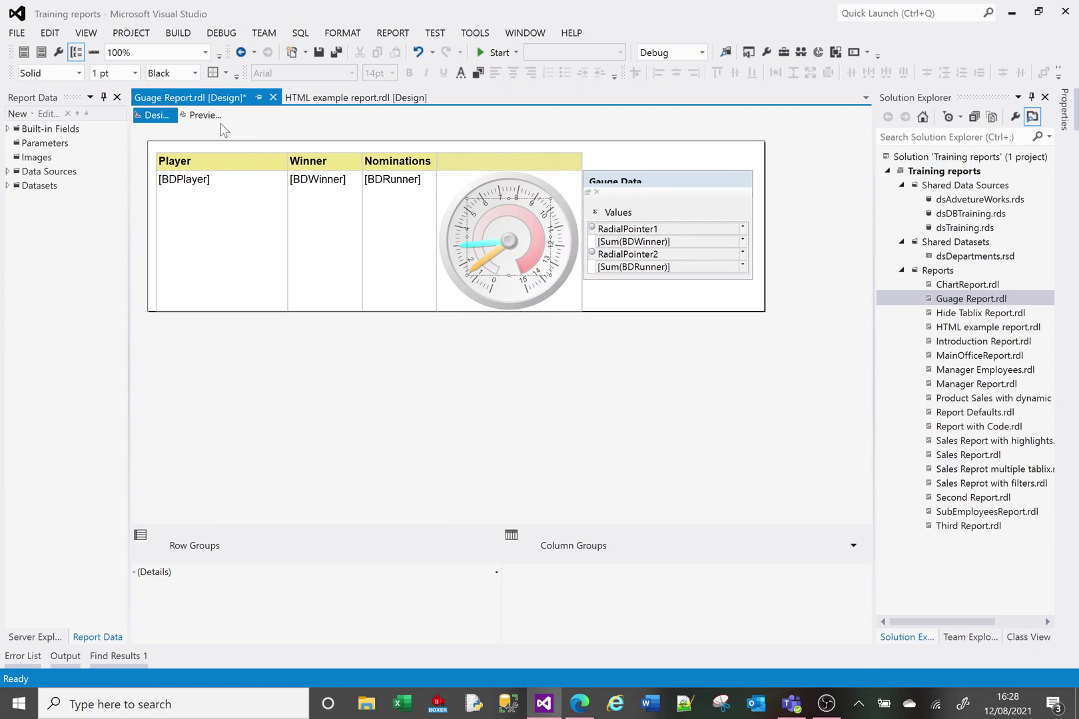
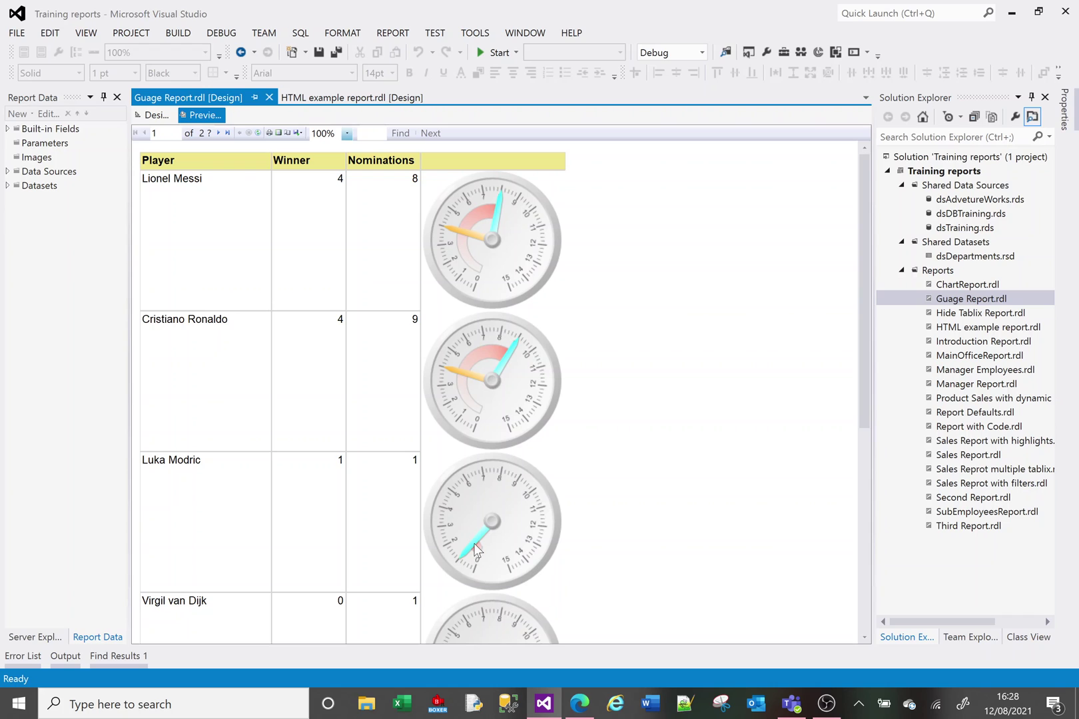
left_click(157, 116)
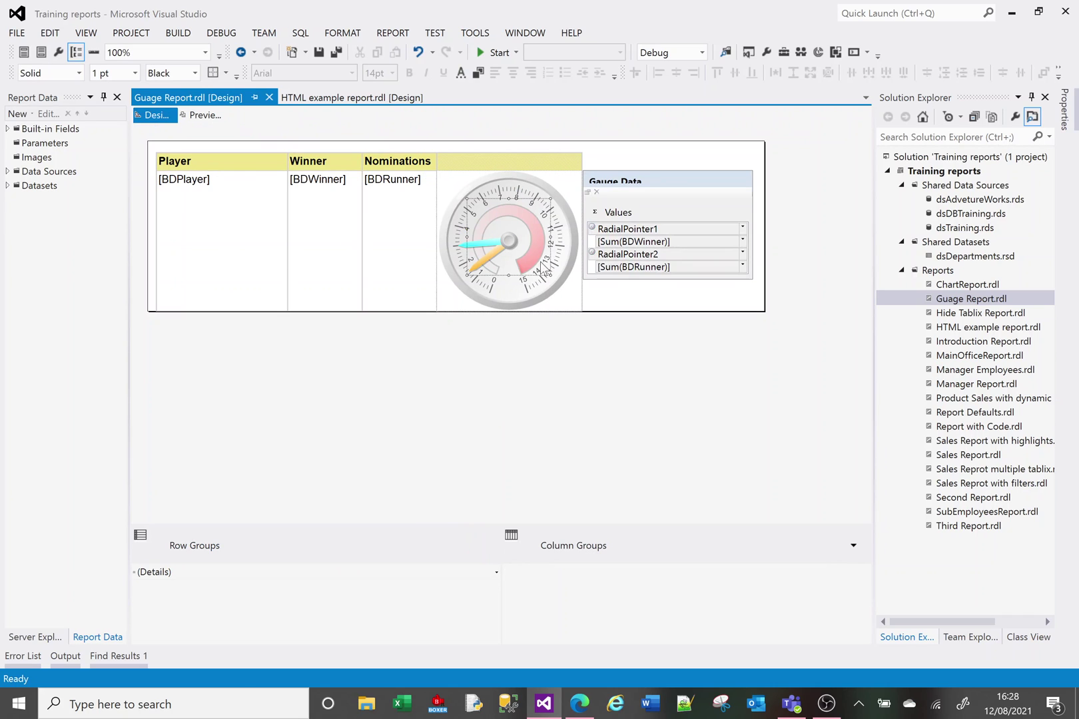
right_click(517, 226)
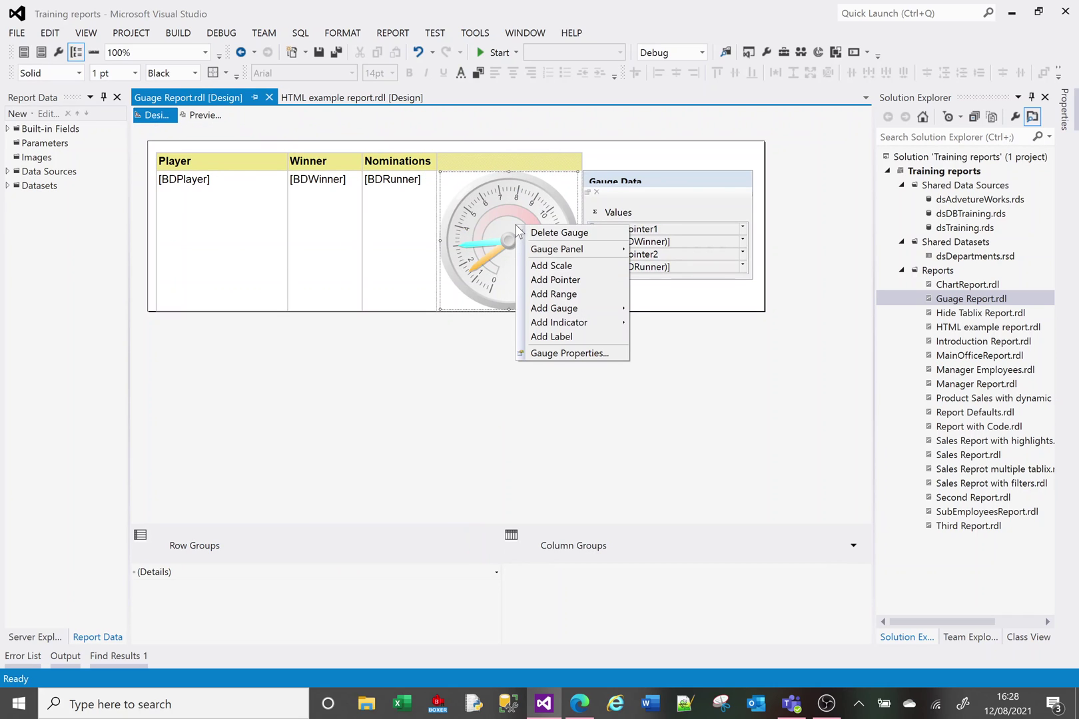
left_click(571, 354)
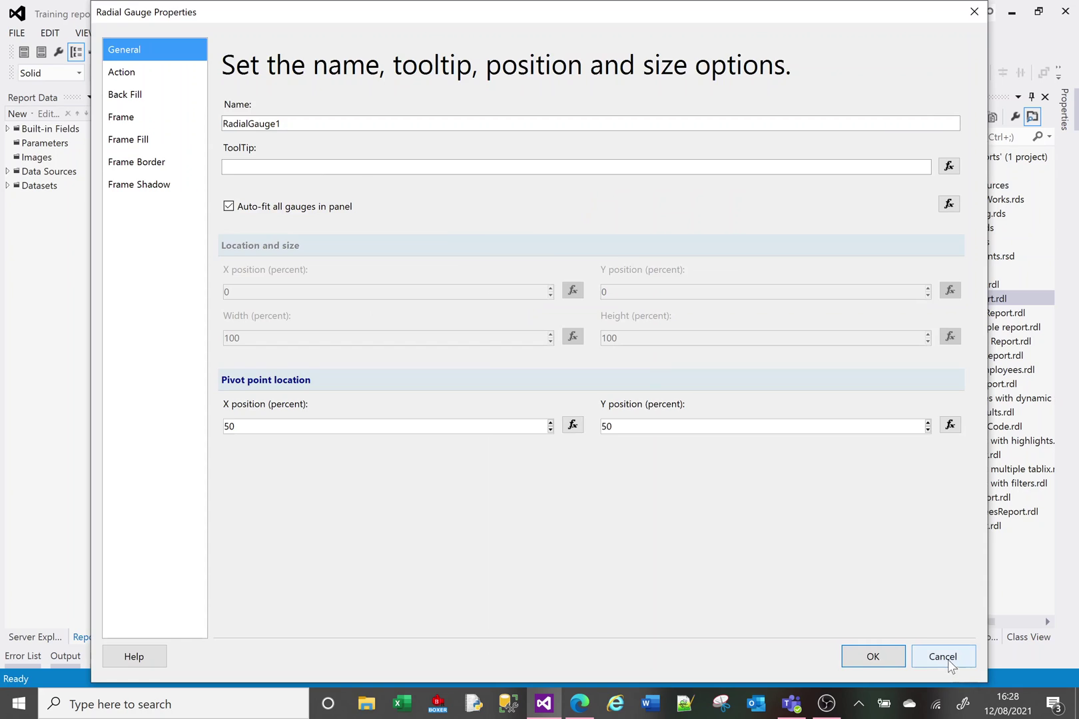
left_click(943, 657)
- Set the range's start width to 20 percent and end width to 5 percent, checking it in the report preview before returning to the design
left_click(529, 256)
right_click(529, 253)
left_click(582, 295)
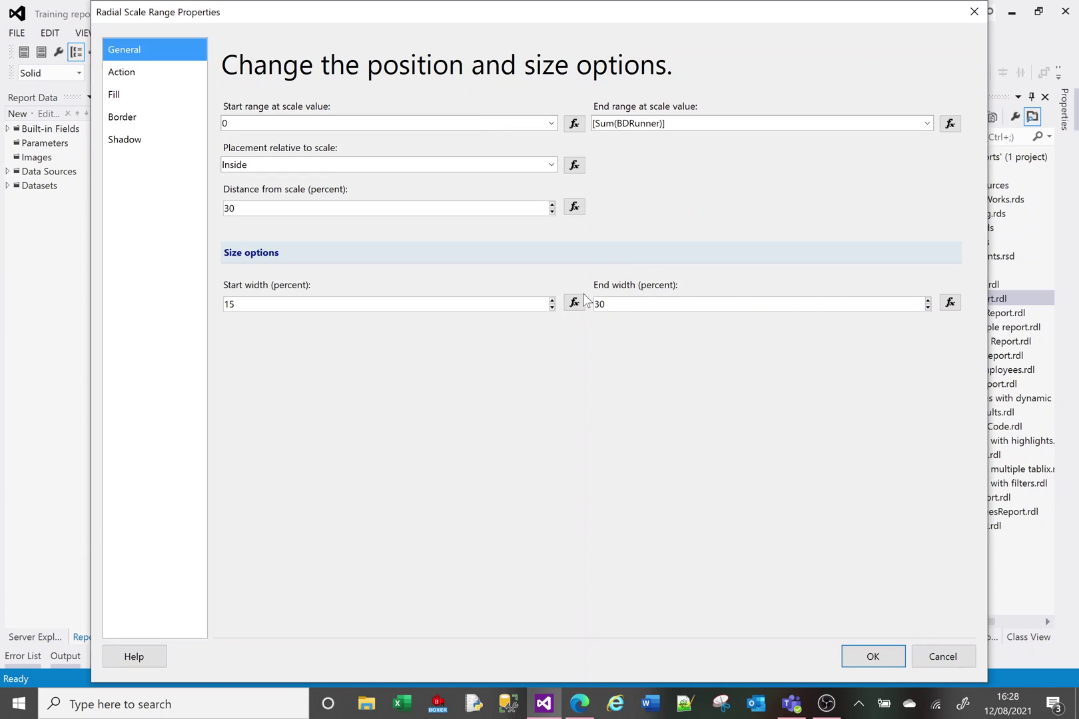
left_click(234, 304)
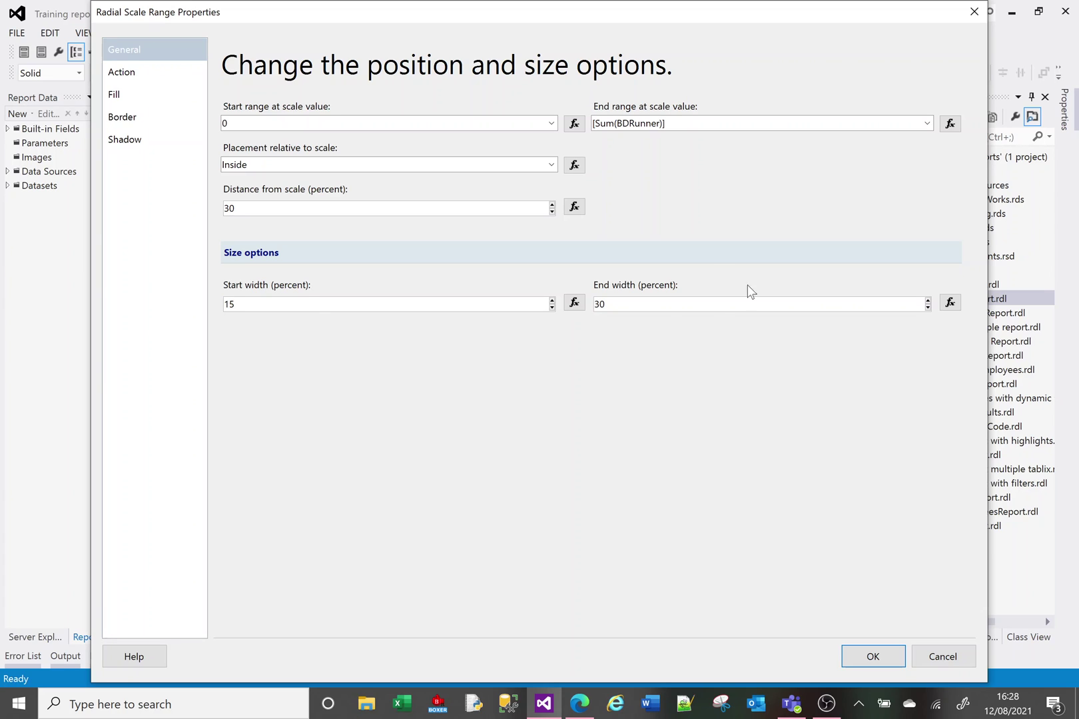
key("shift+Home")
type("2")
key("Tab")
key("Tab")
type("5")
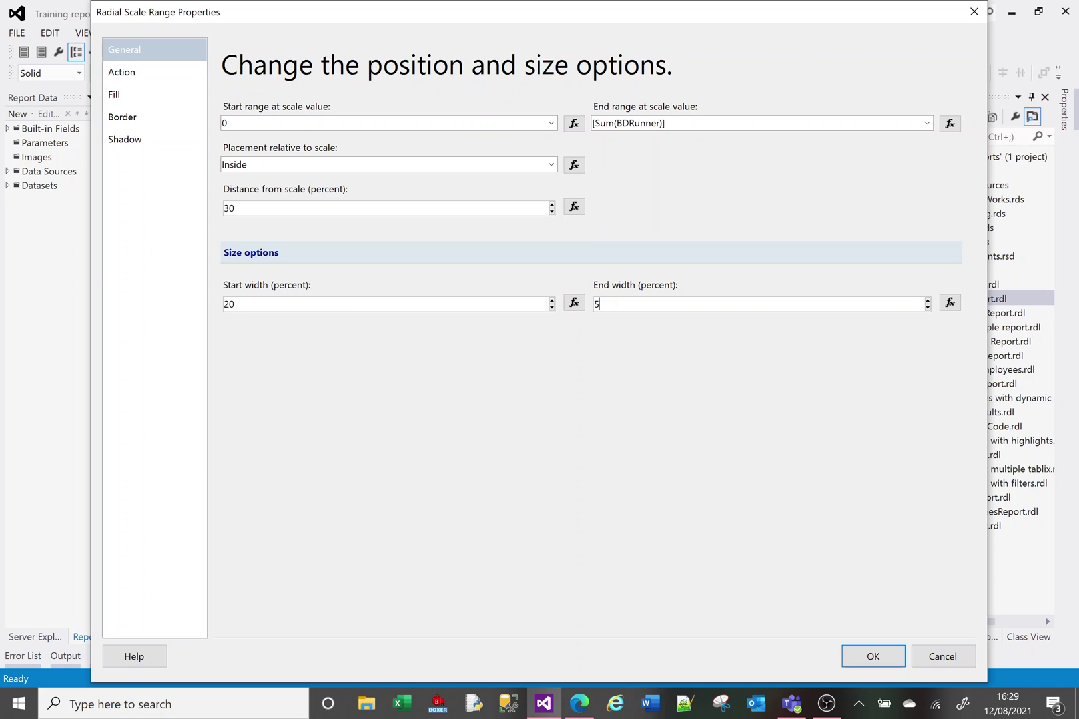
left_click(872, 657)
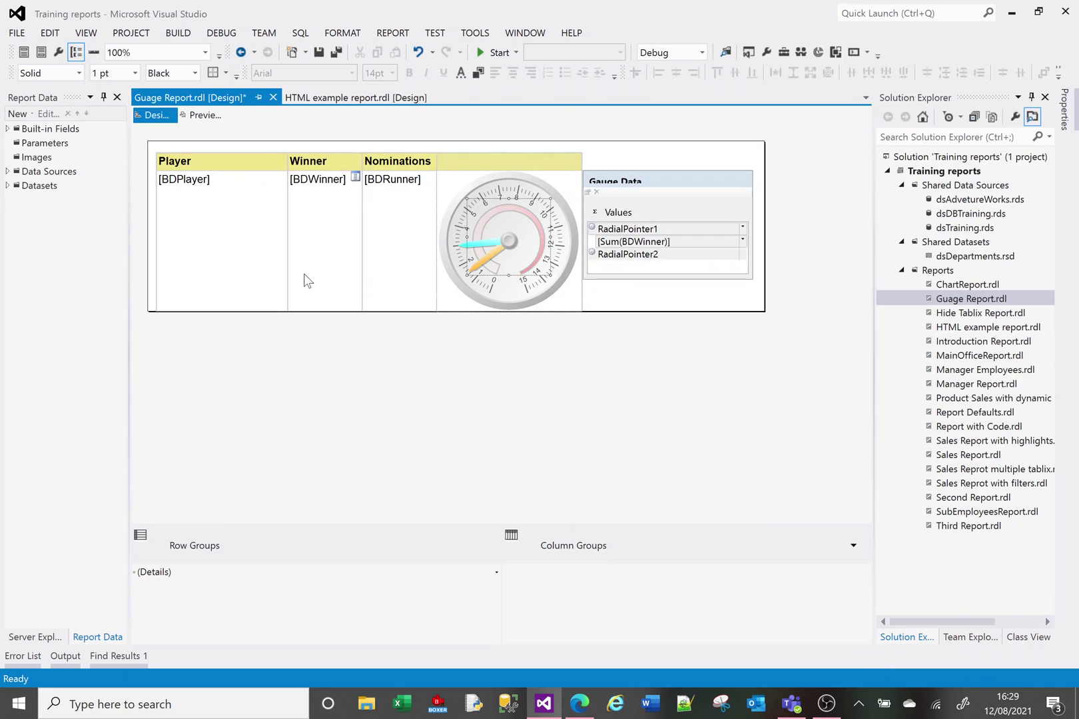
left_click(198, 115)
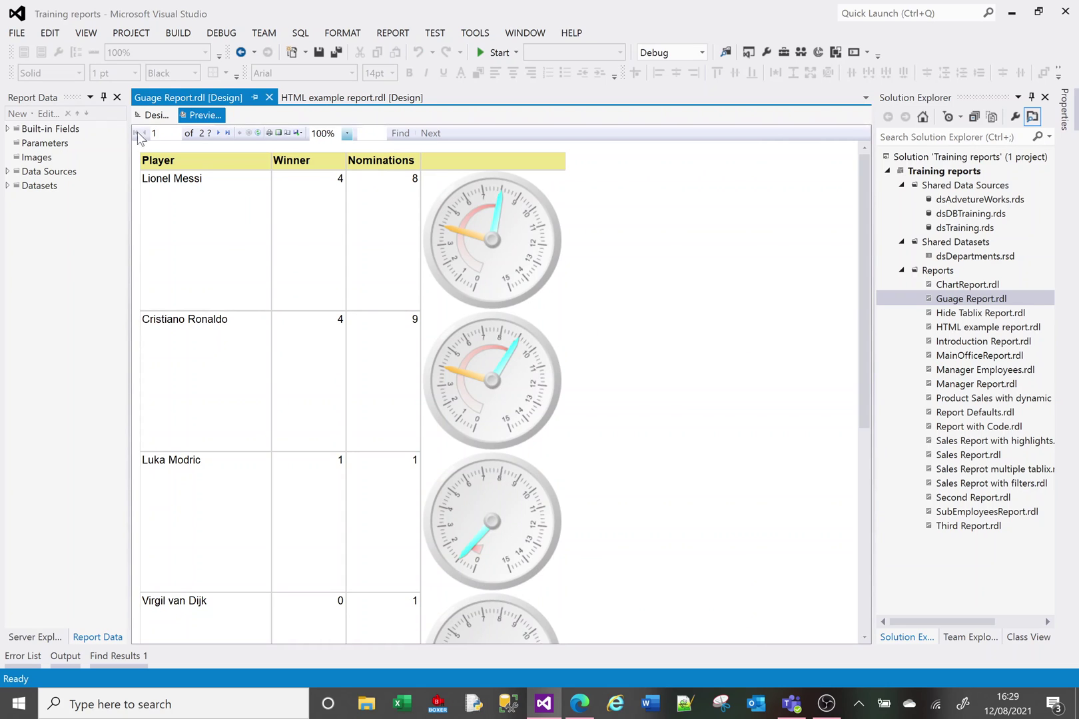
left_click(156, 116)
- Set the end width of the gauge's range to 20 percent
right_click(531, 256)
left_click(531, 227)
left_click(536, 244)
left_click(541, 247)
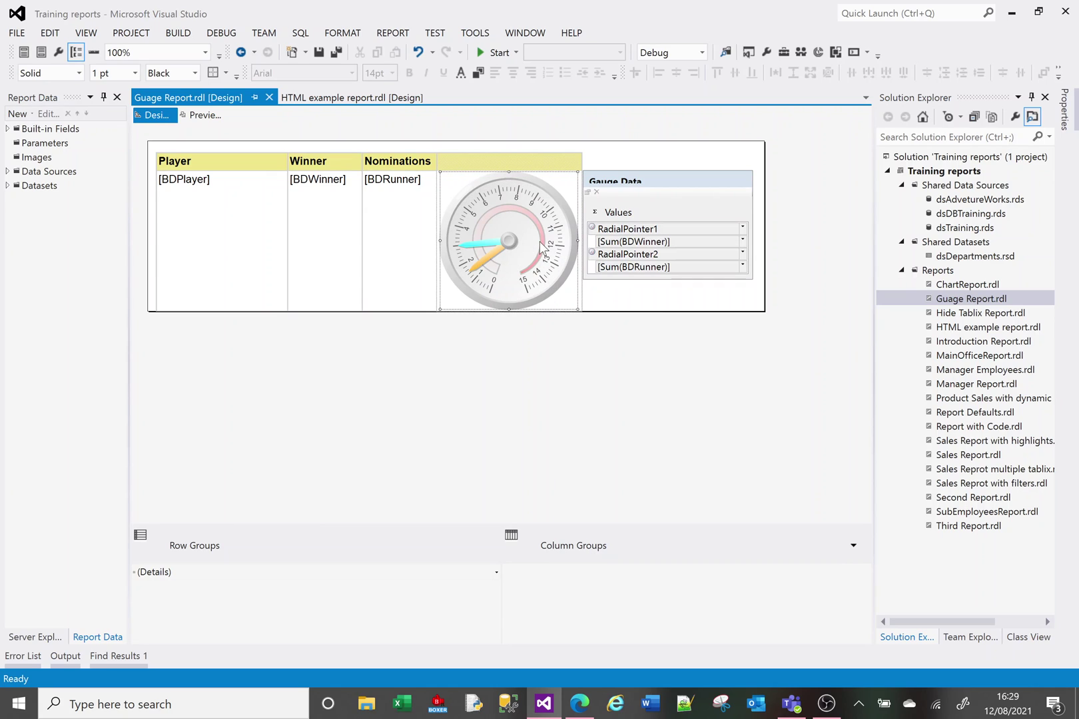
left_click(483, 234)
right_click(483, 234)
left_click(526, 271)
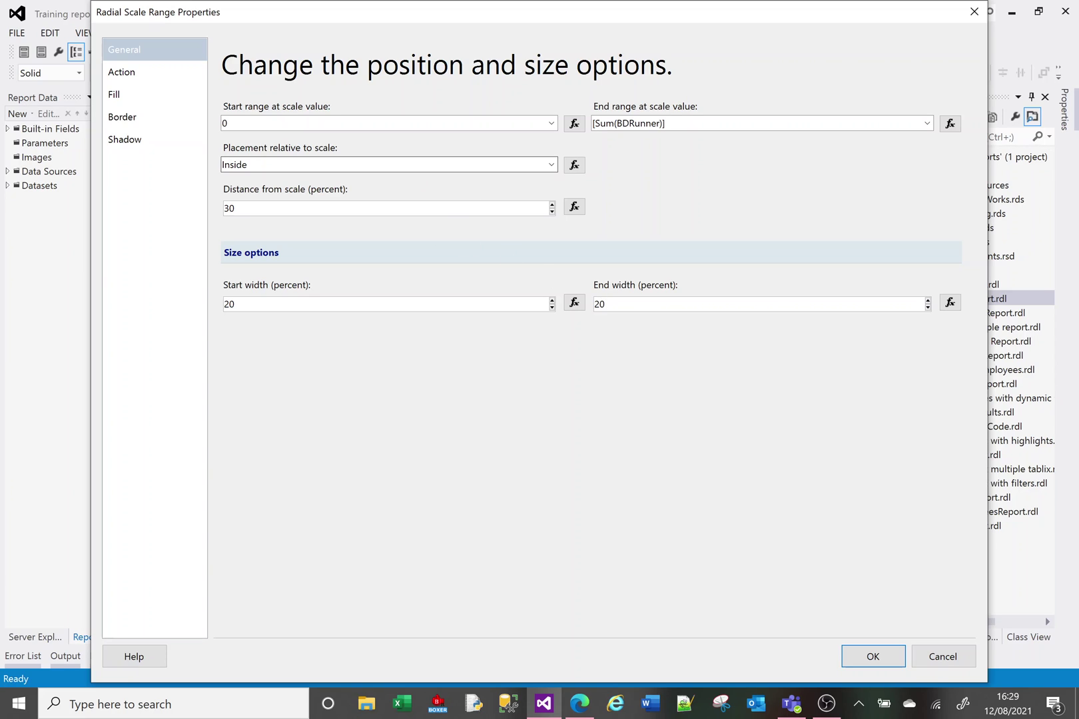
- Try the Outside placement for the gauge's range relative to the scale, and set it to Cross instead
left_click(386, 164)
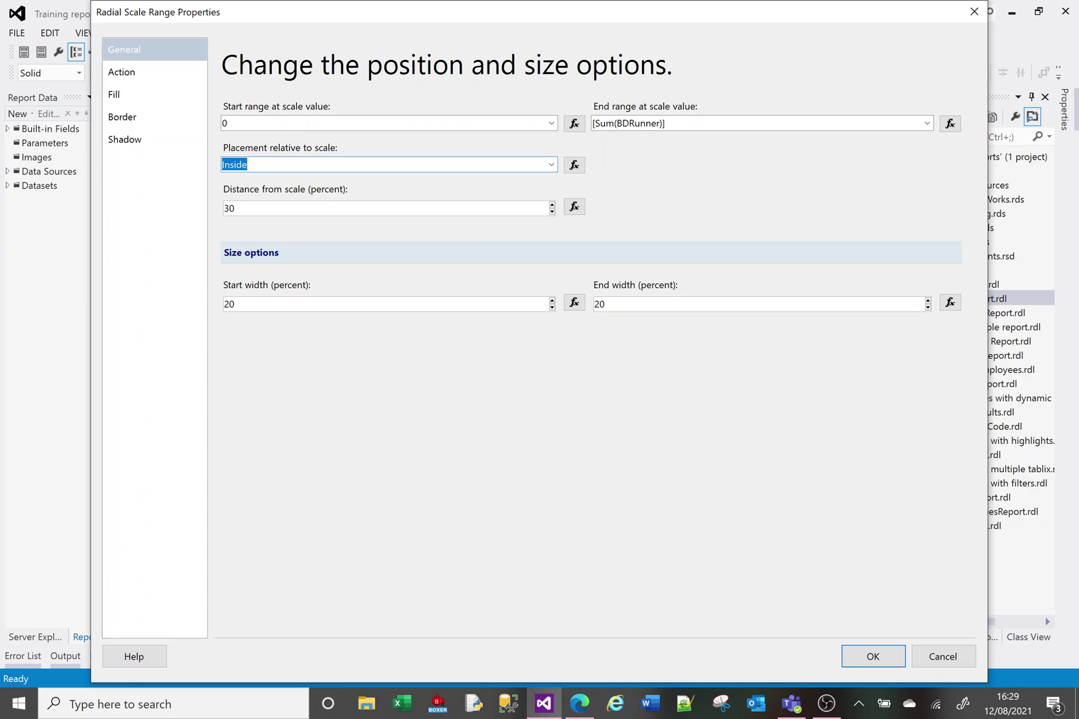
left_click_drag(450, 12, 426, 326)
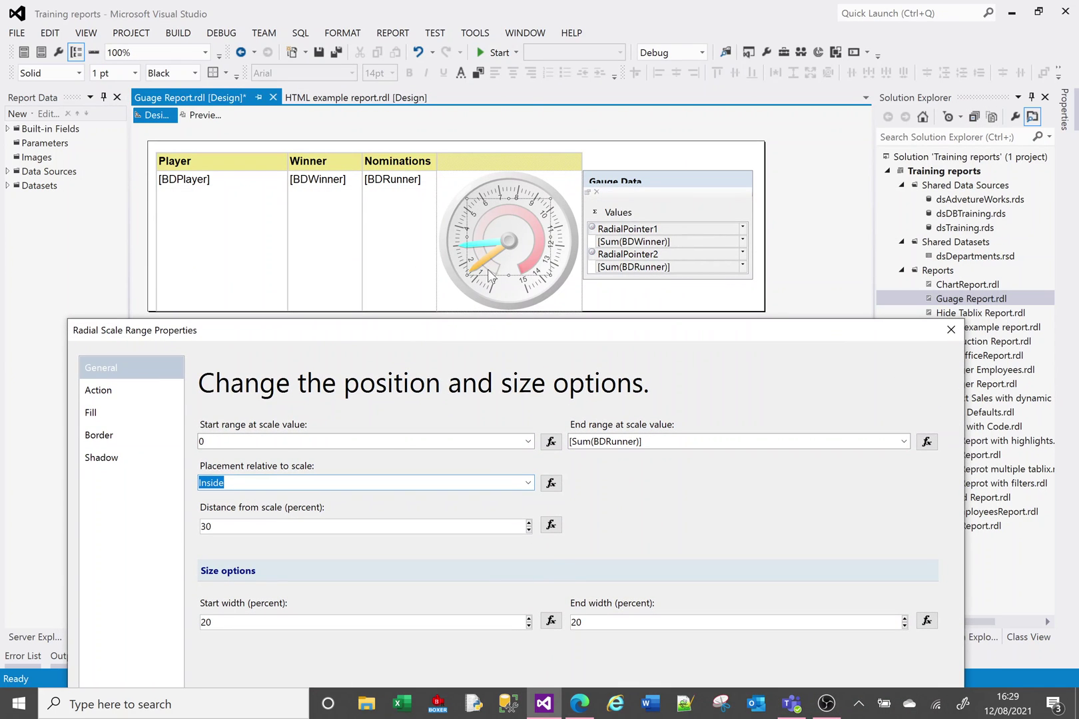
left_click(529, 482)
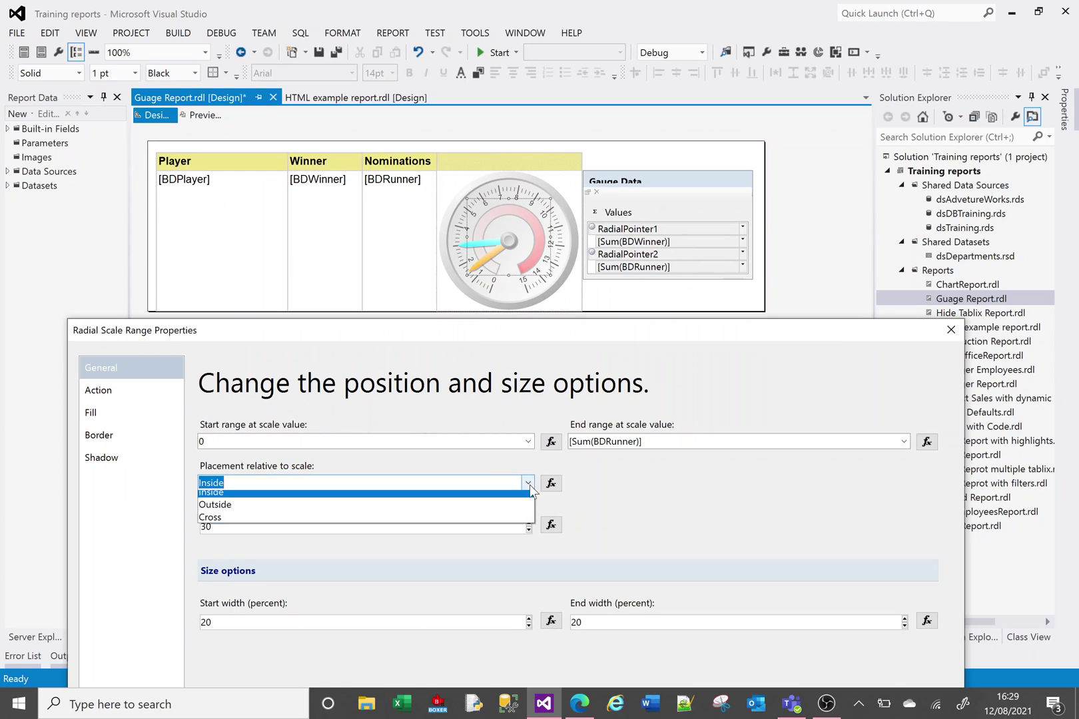
left_click(484, 514)
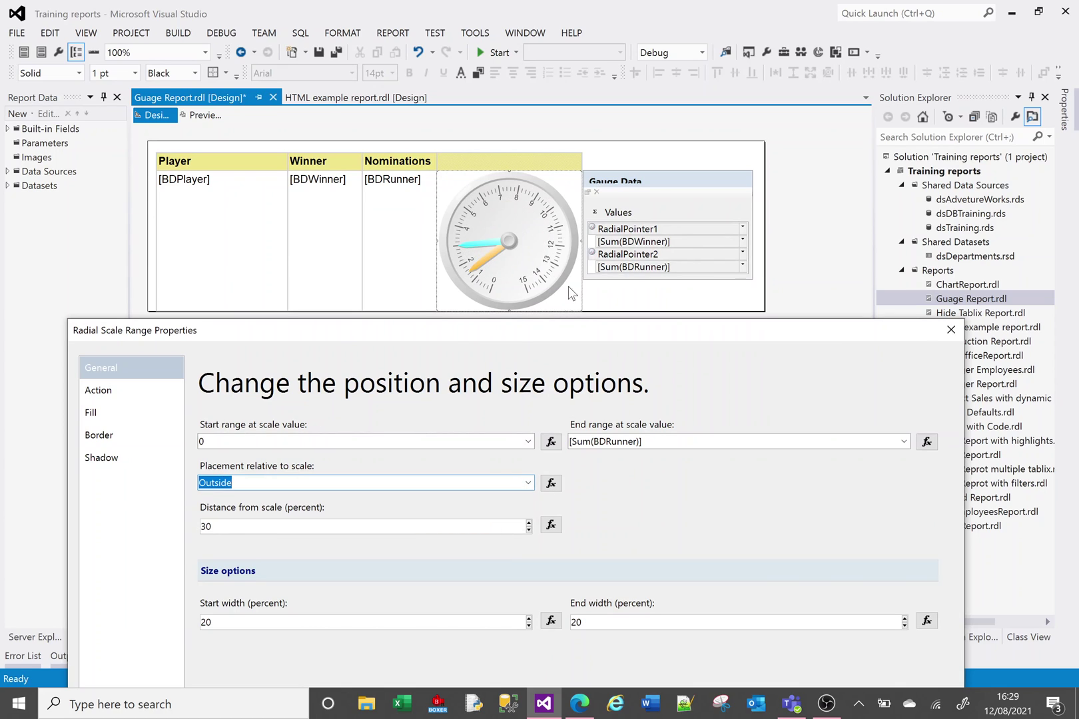
left_click(528, 483)
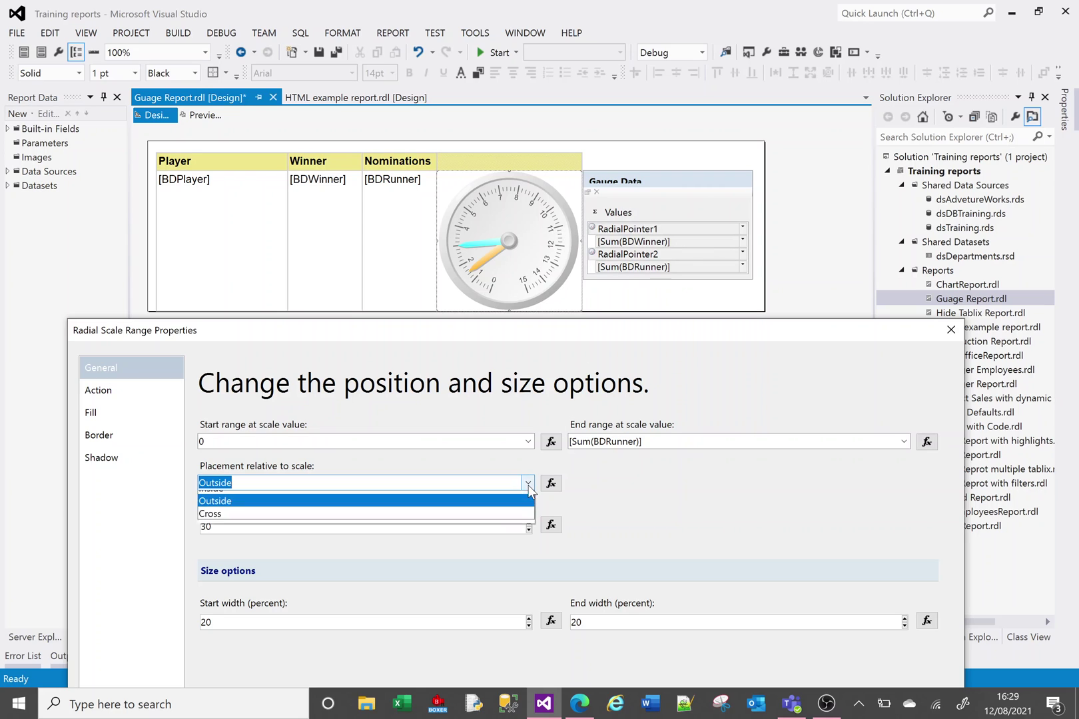
left_click(483, 524)
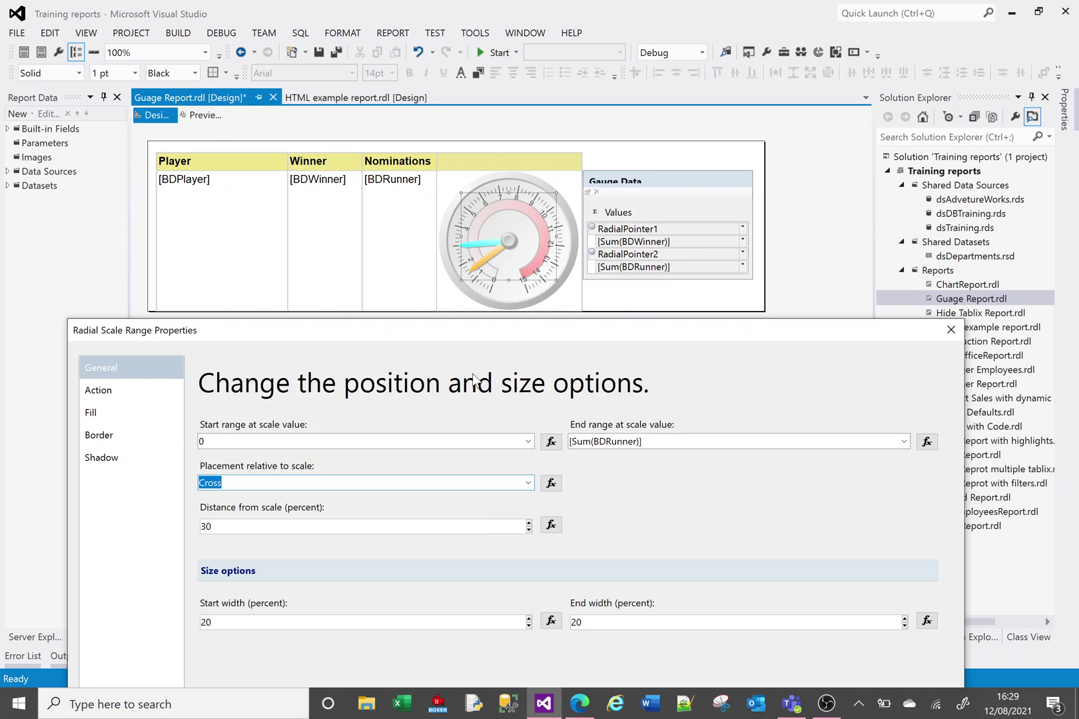
- Try a distance from scale of 5 percent for the range, and set it to 10 percent
left_click(210, 526)
key("BackSpace")
key("BackSpace")
type("5")
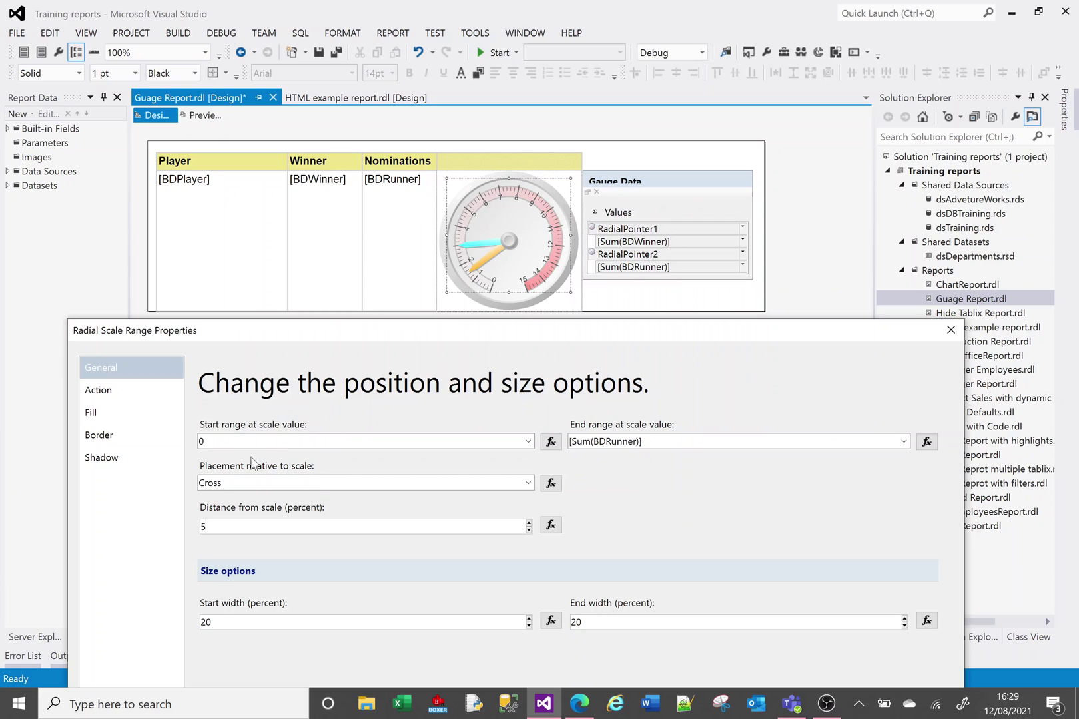
key("BackSpace")
type("10")
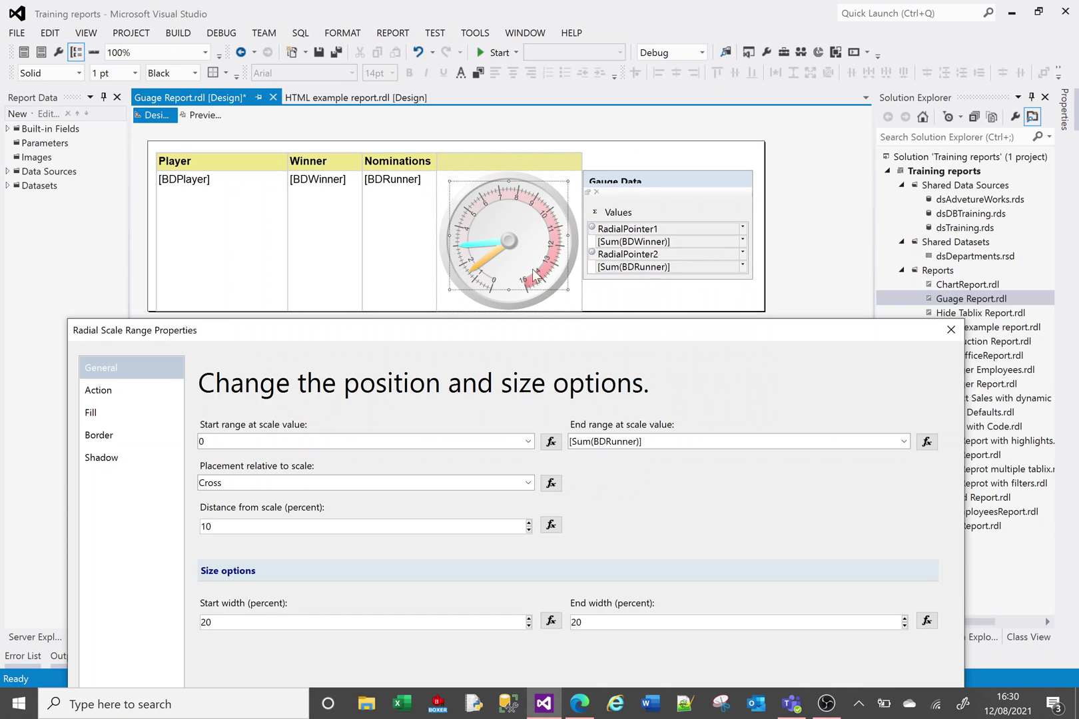
left_click_drag(509, 338, 549, 14)
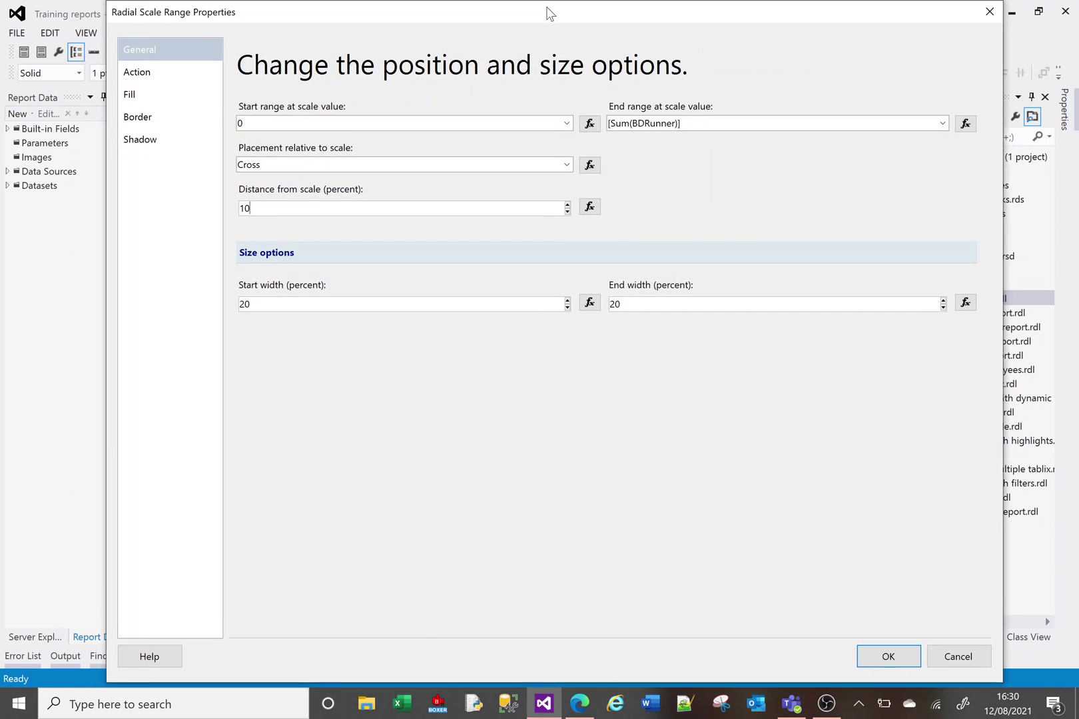
- Look at the range's action options, and set the secondary color of its gradient fill to Orange
left_click(163, 87)
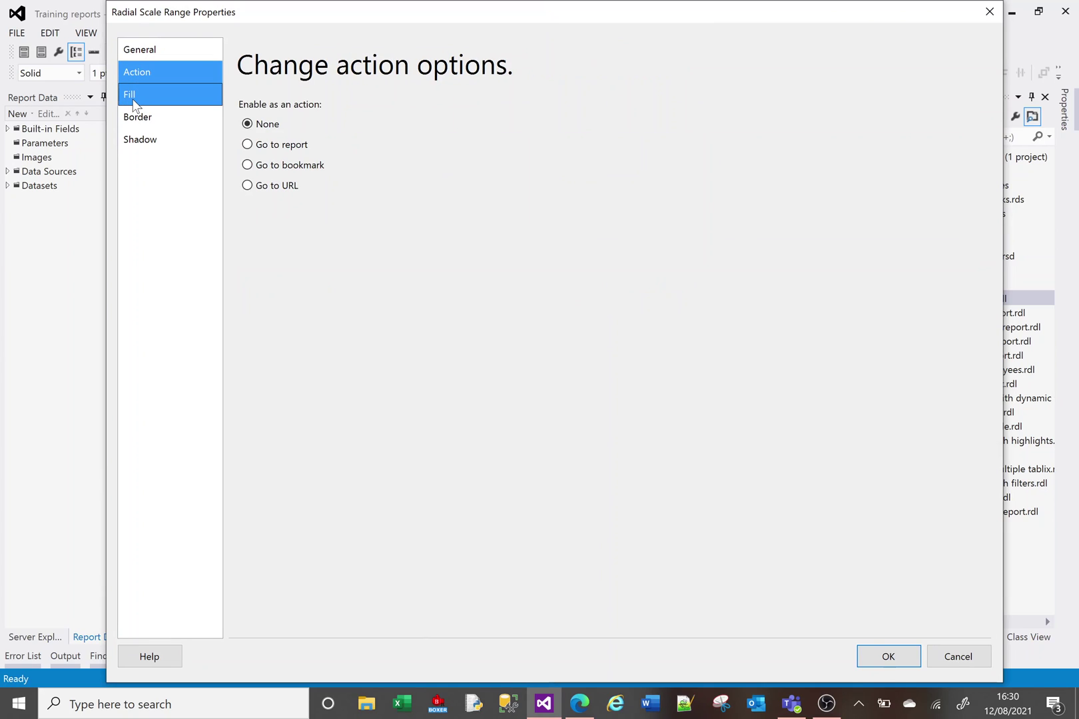
left_click(133, 101)
left_click(140, 79)
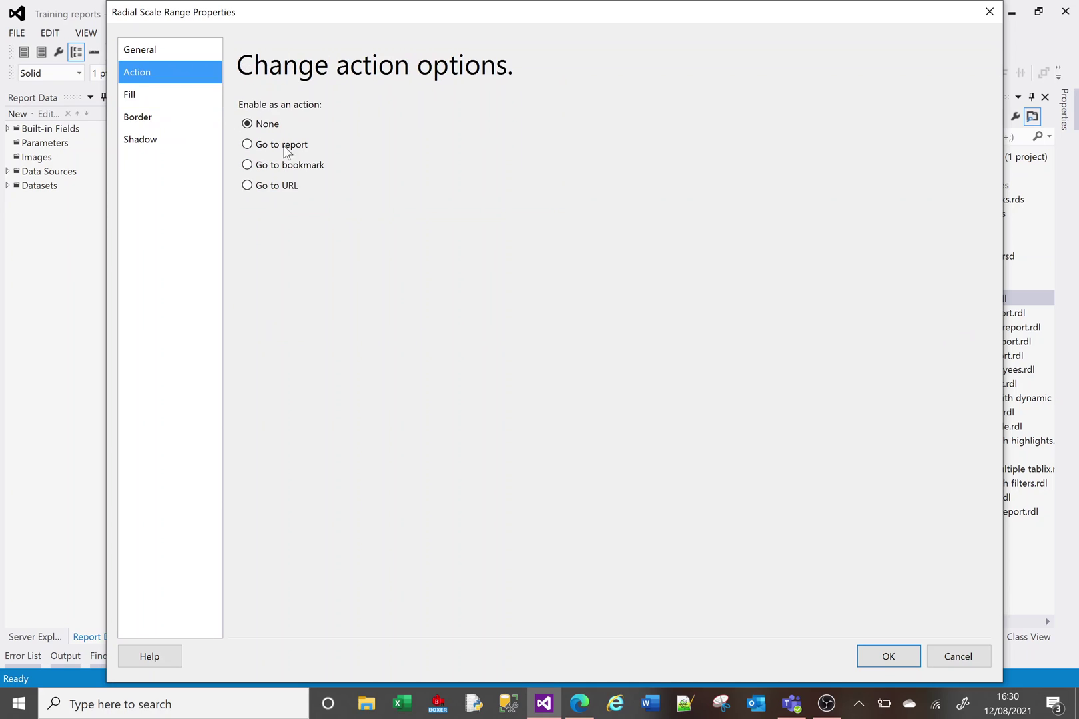
left_click(136, 104)
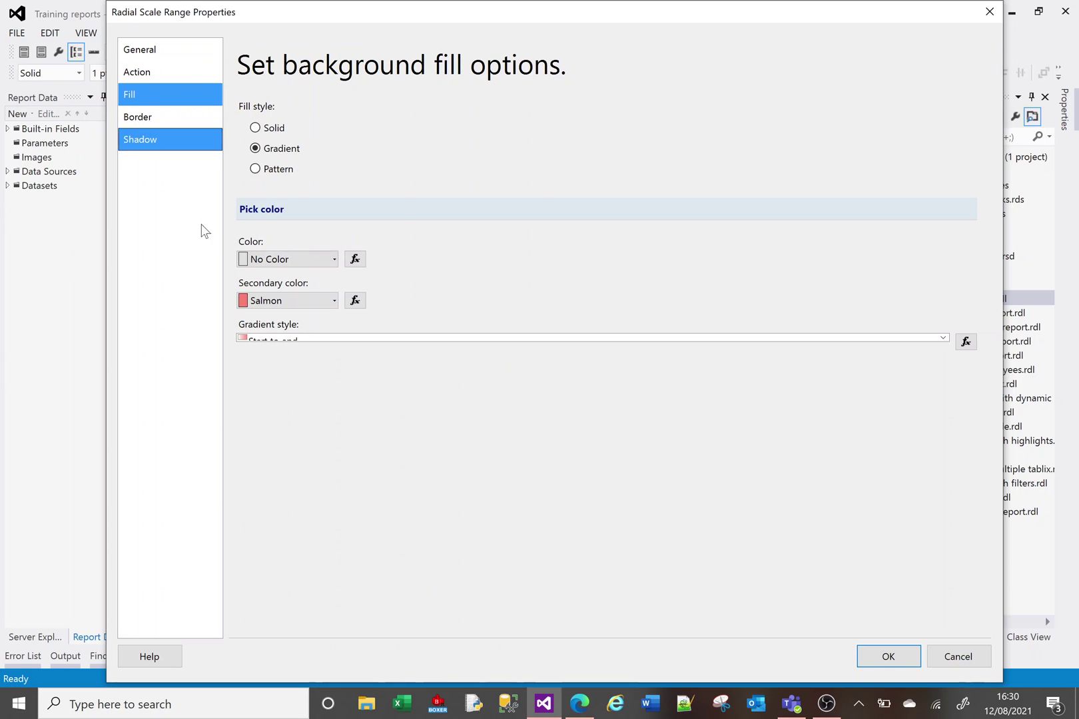
left_click(337, 303)
left_click(336, 304)
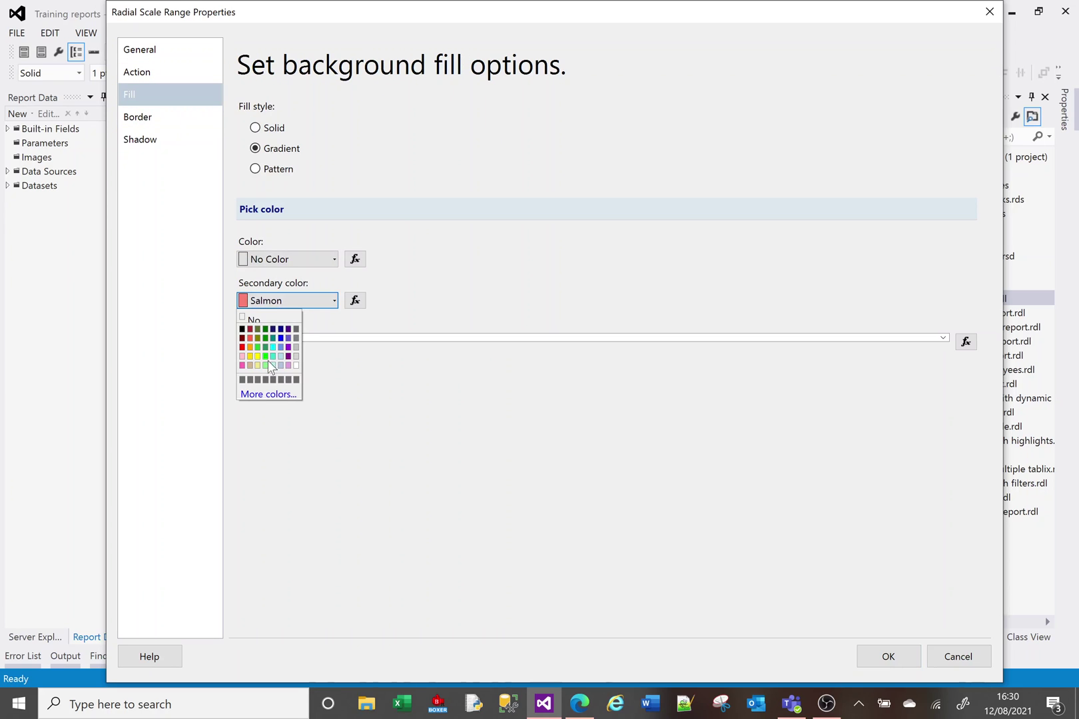
left_click(250, 348)
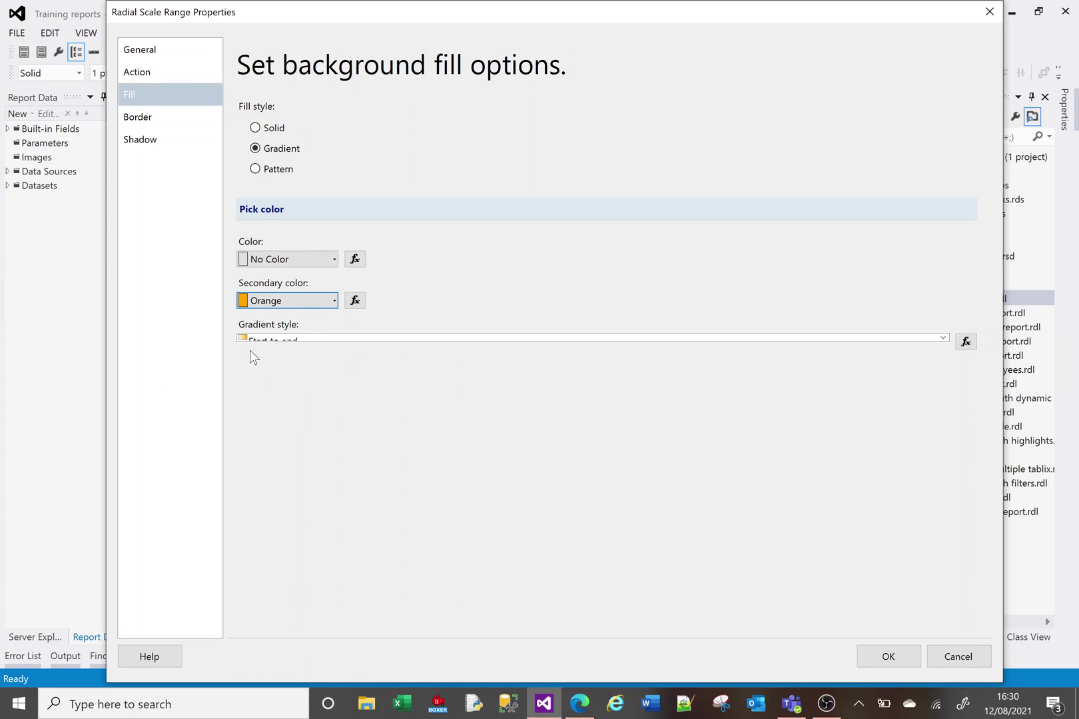
- Give the range a solid Cornflower Blue fill, checking it in the report preview before returning to the design
left_click(266, 130)
left_click(332, 264)
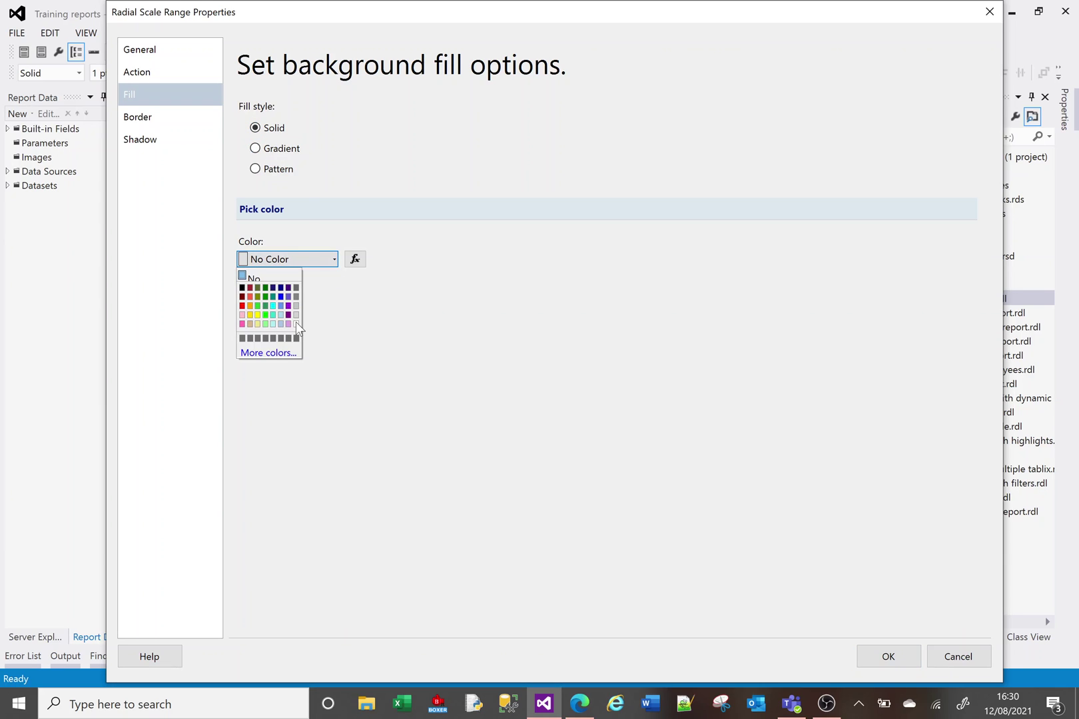
left_click(279, 305)
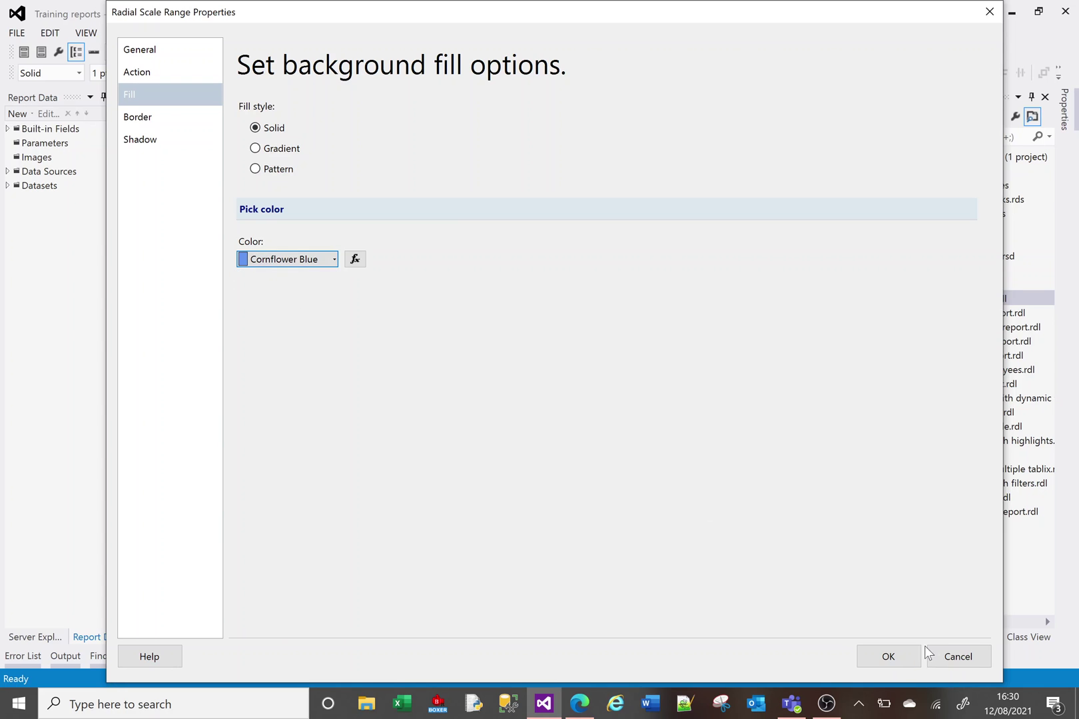
left_click(898, 655)
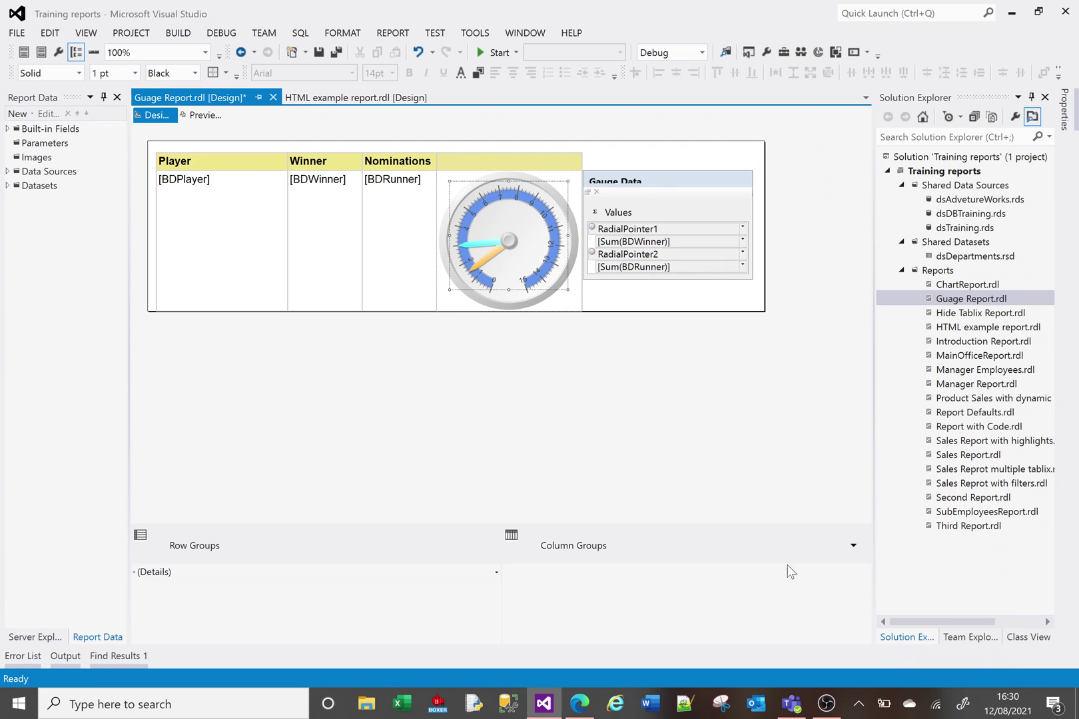
left_click(202, 115)
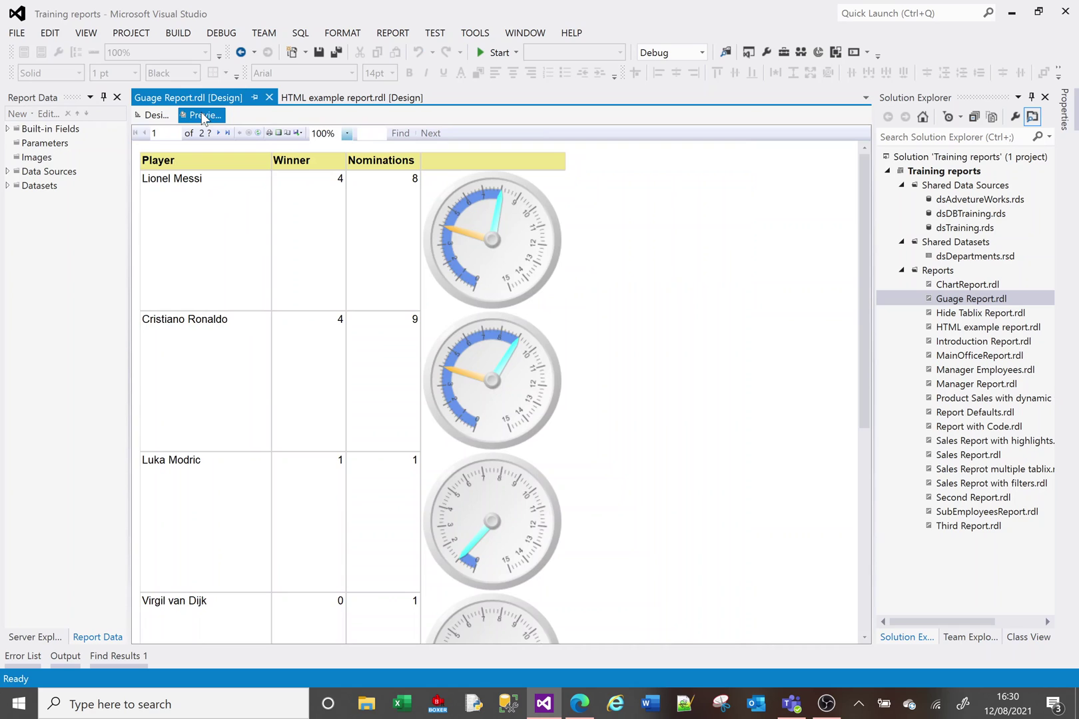
left_click(152, 115)
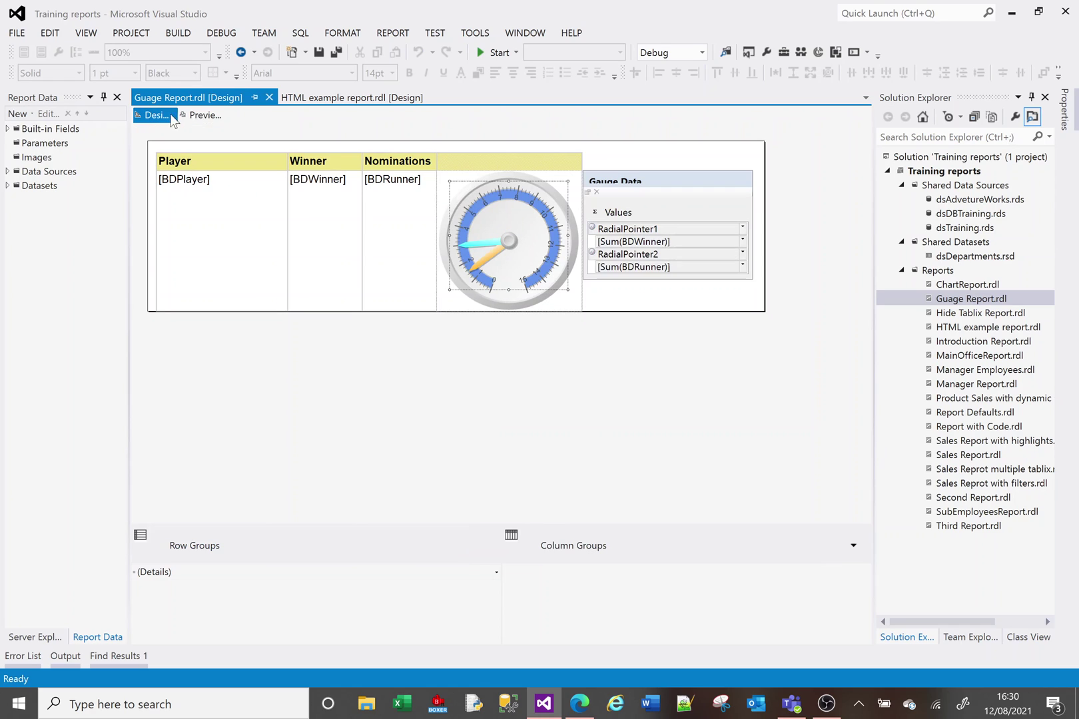
- Switch the range's fill style to Gradient, checking it in the report preview before returning to the design
left_click(474, 223)
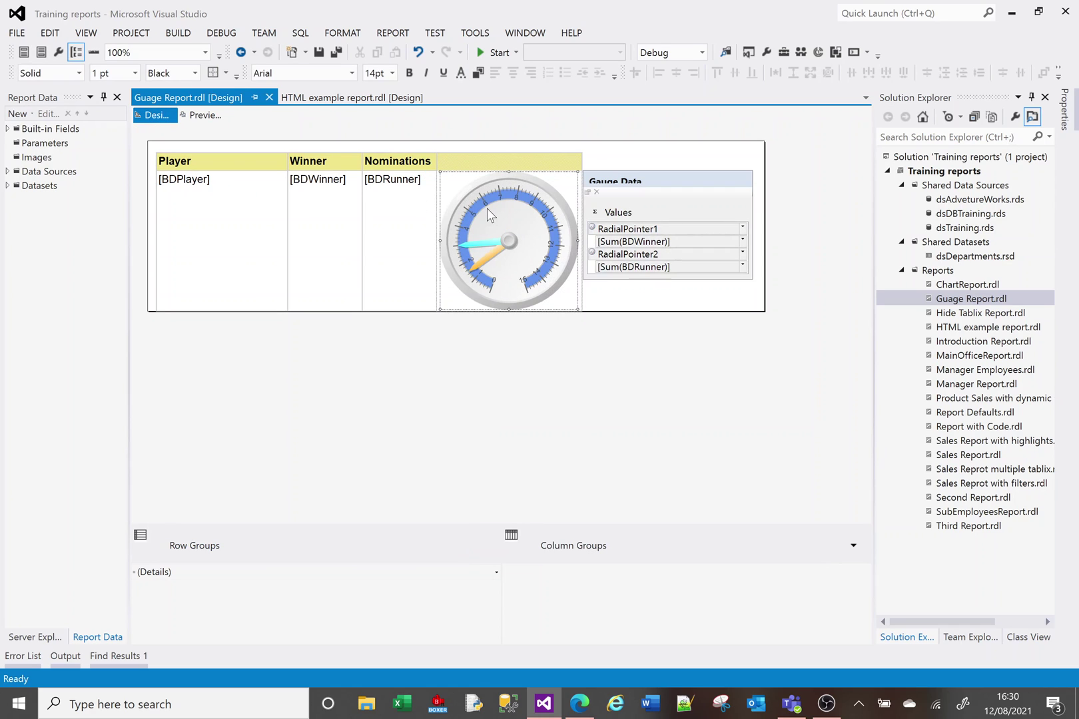
left_click(512, 203)
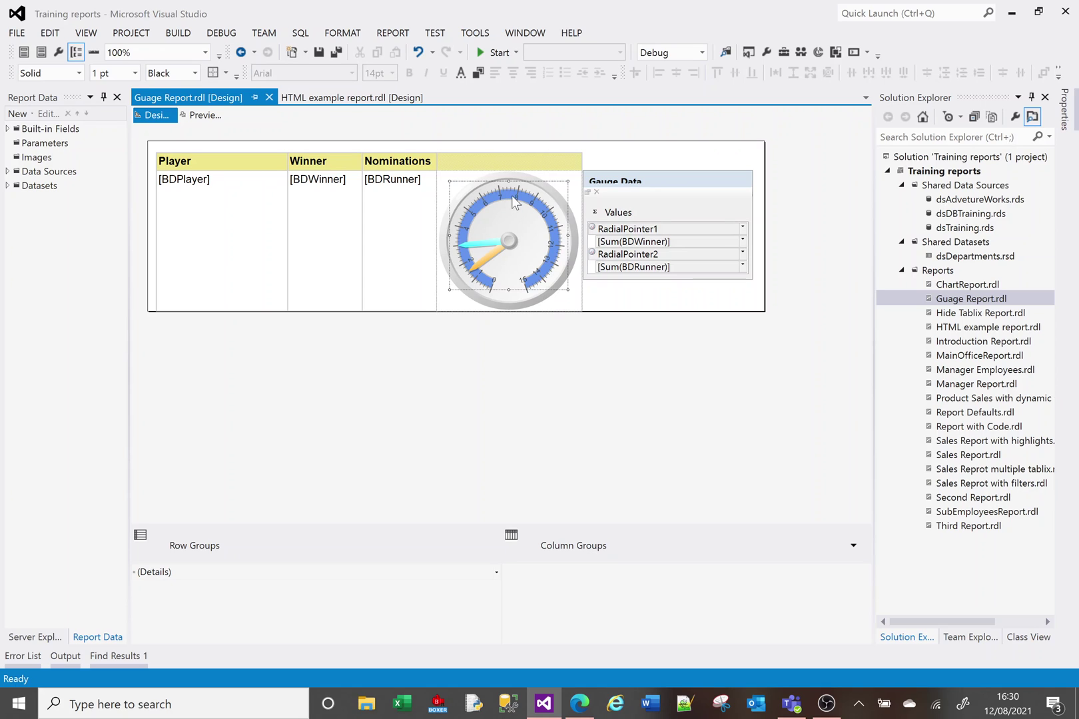
right_click(514, 203)
left_click(567, 235)
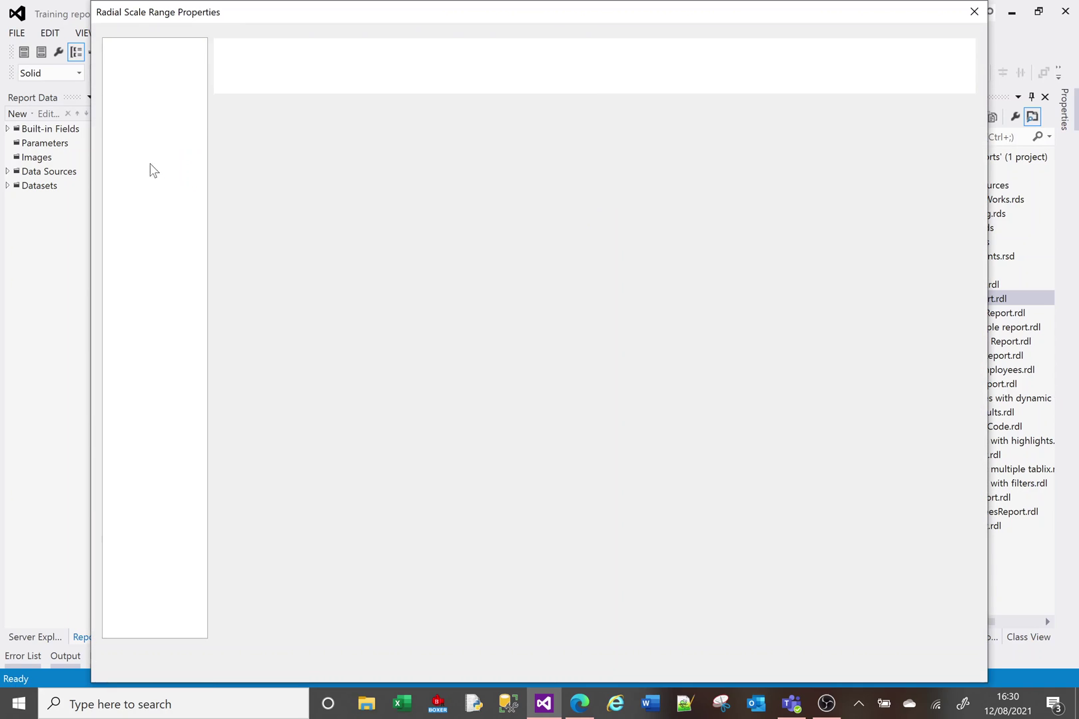
left_click(122, 95)
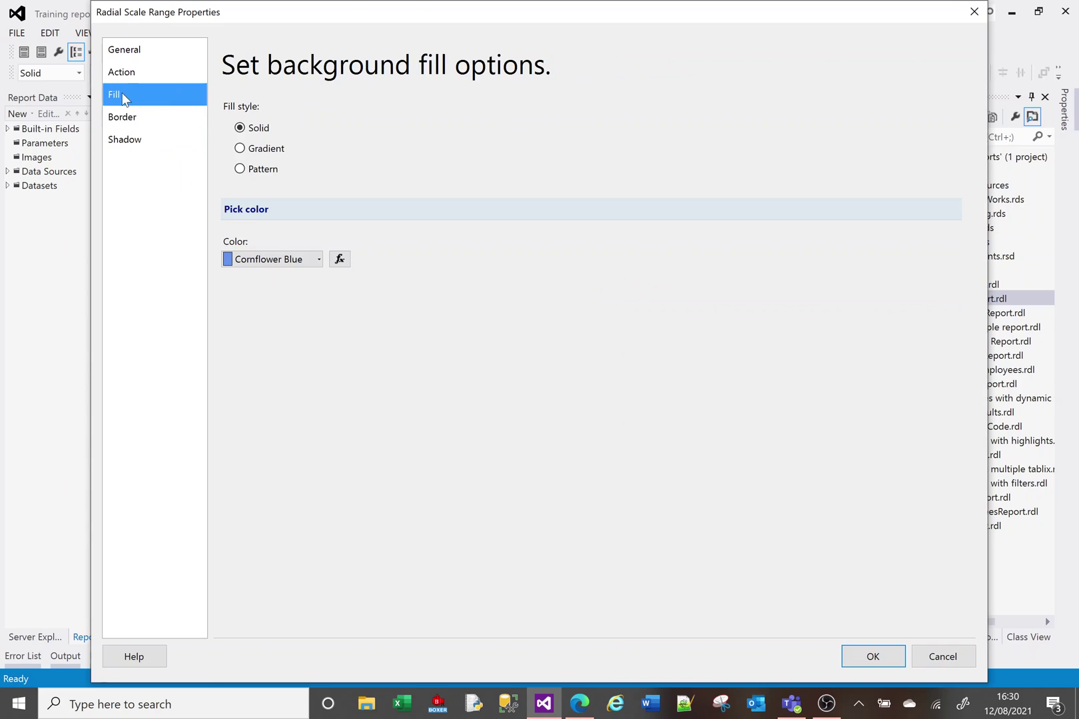
left_click(241, 148)
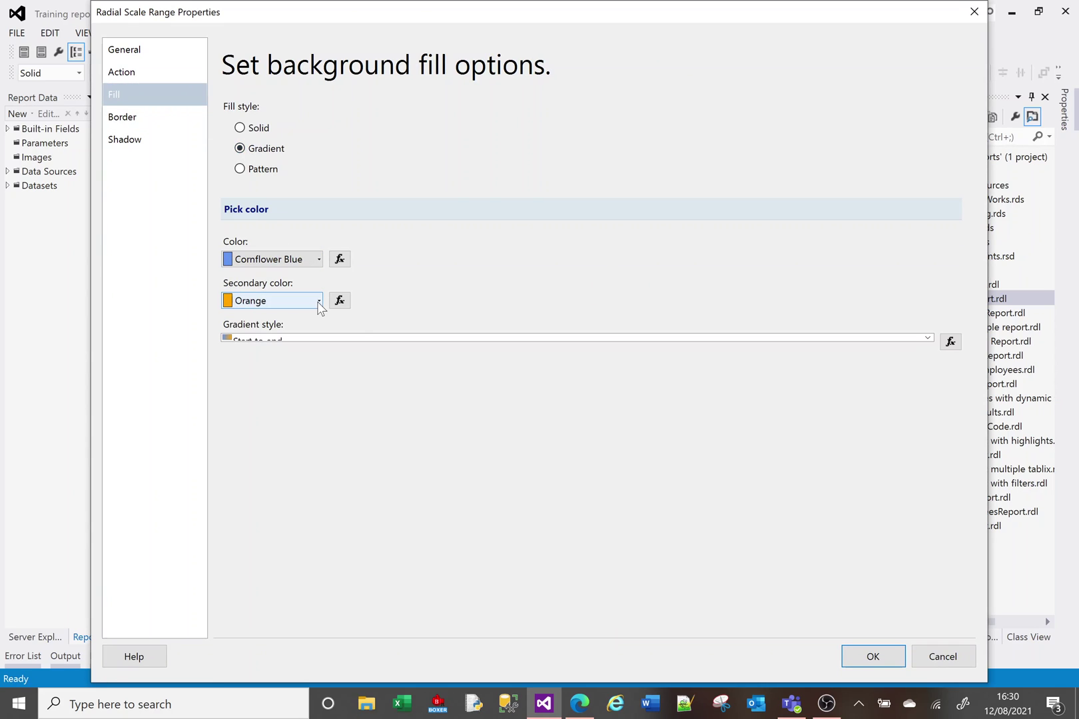
left_click(859, 657)
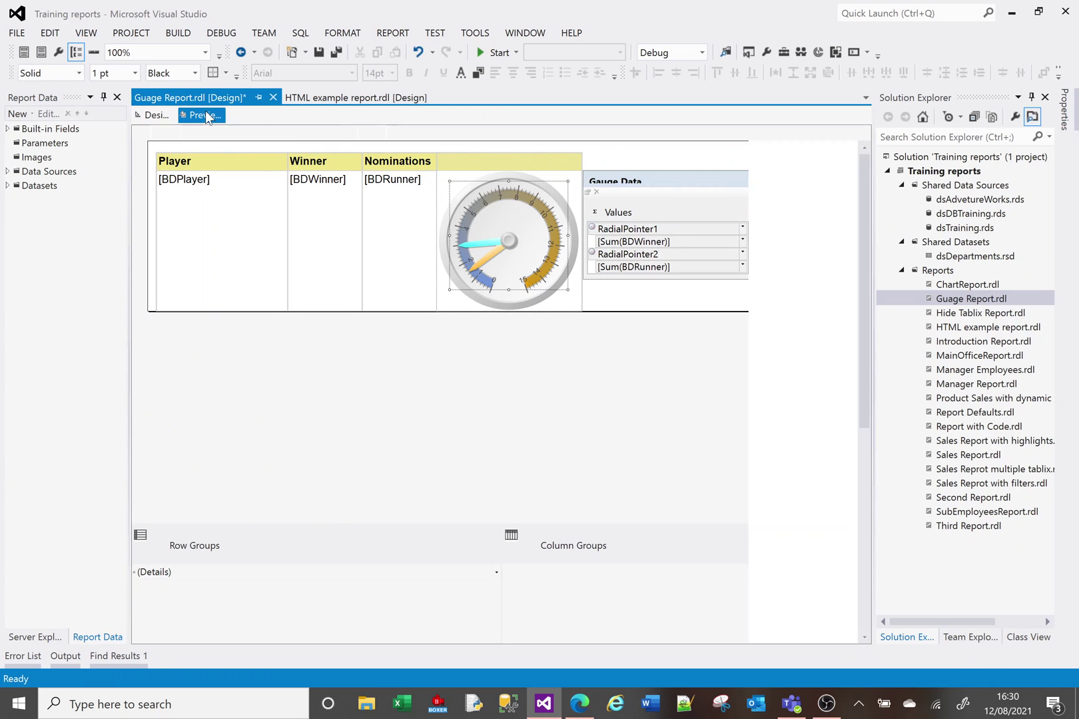
left_click(206, 114)
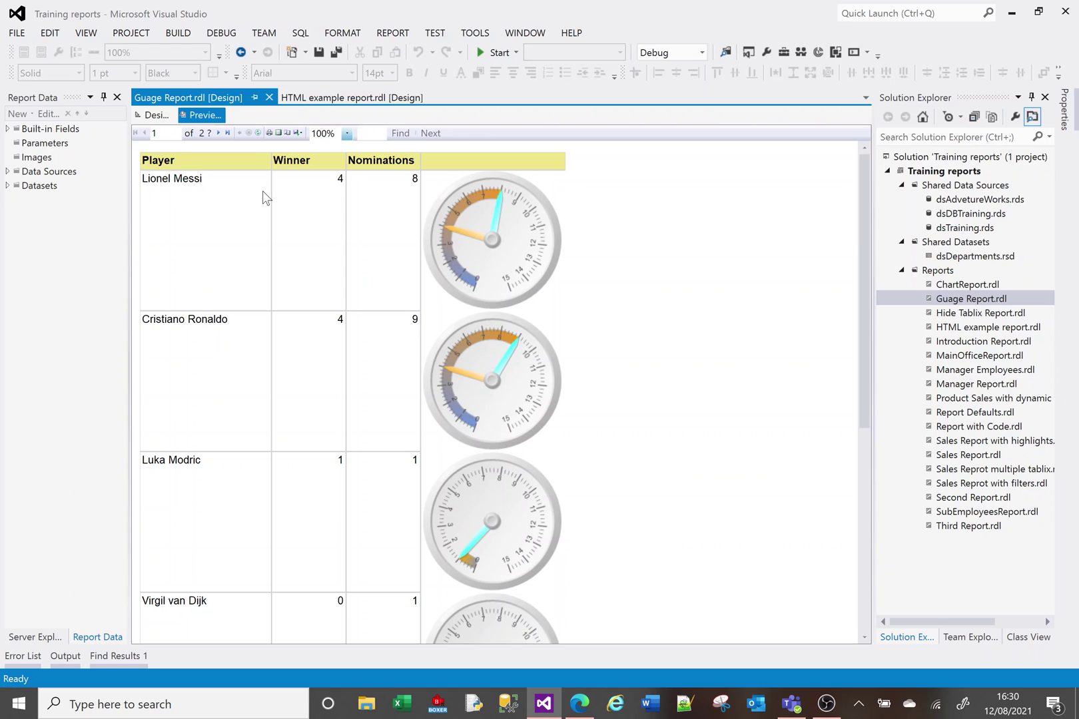
left_click(161, 118)
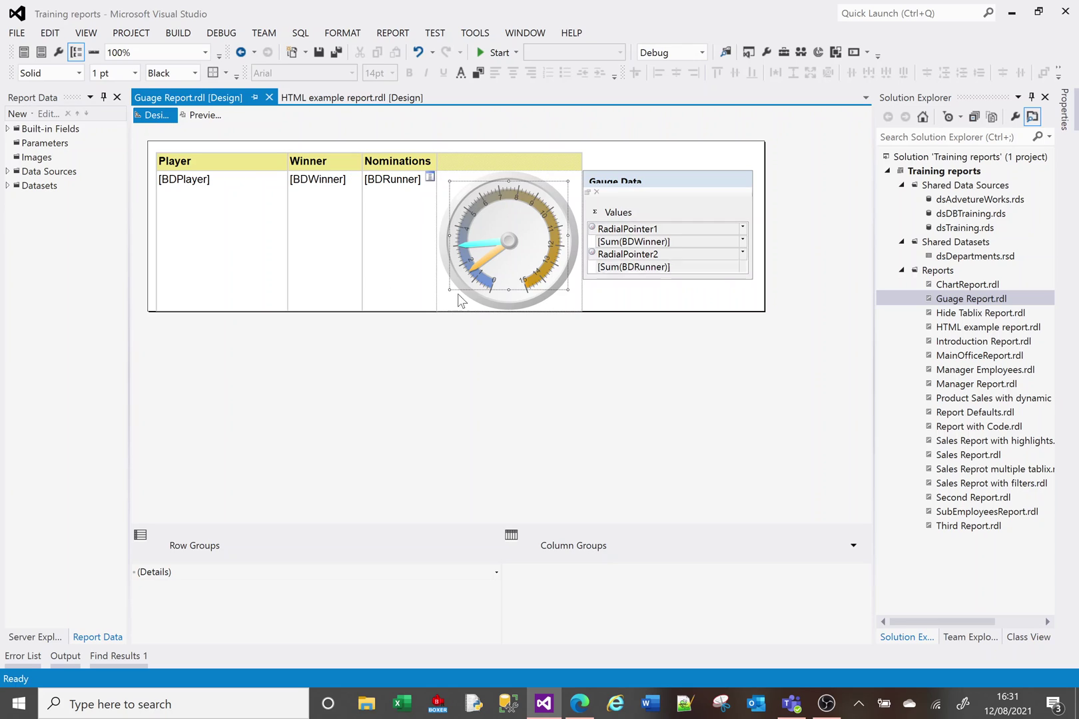
- Examine the radial gauge's general, action, frame and back fill options, including the back fill color expression, without changing anything
left_click(503, 297)
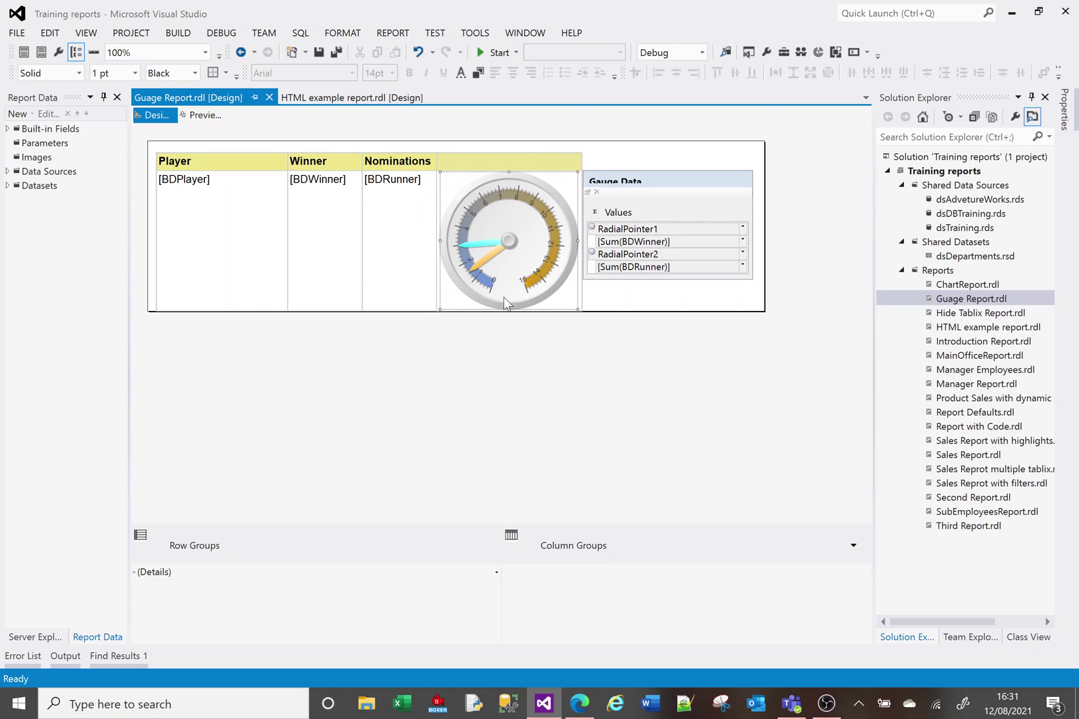
right_click(503, 297)
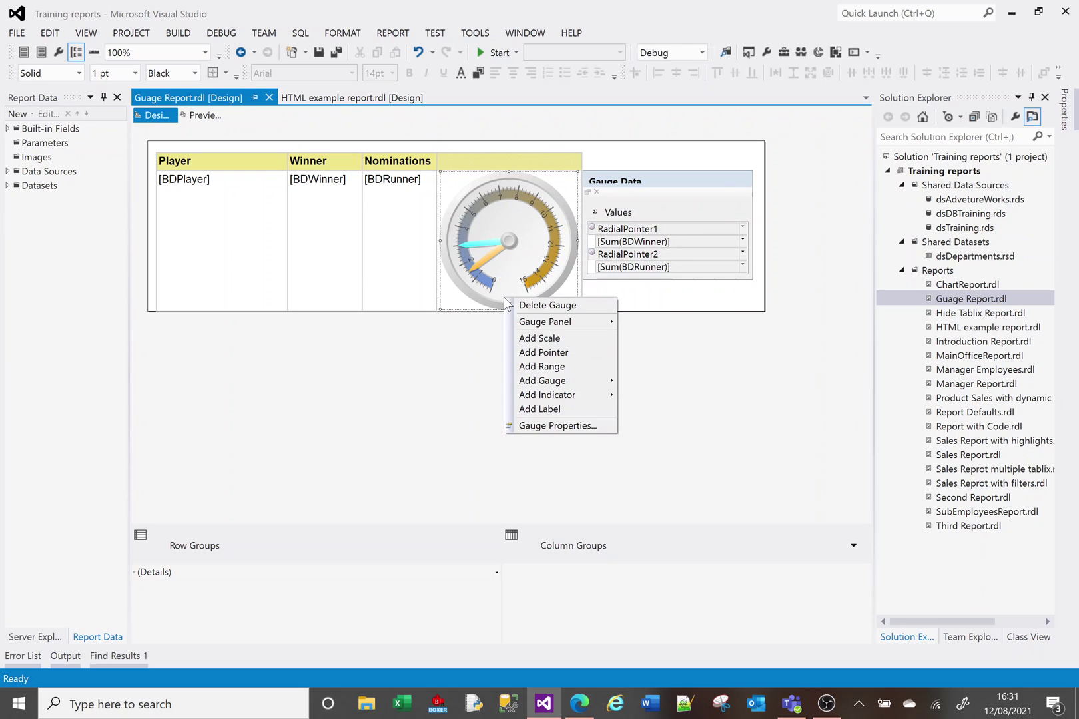
left_click(588, 428)
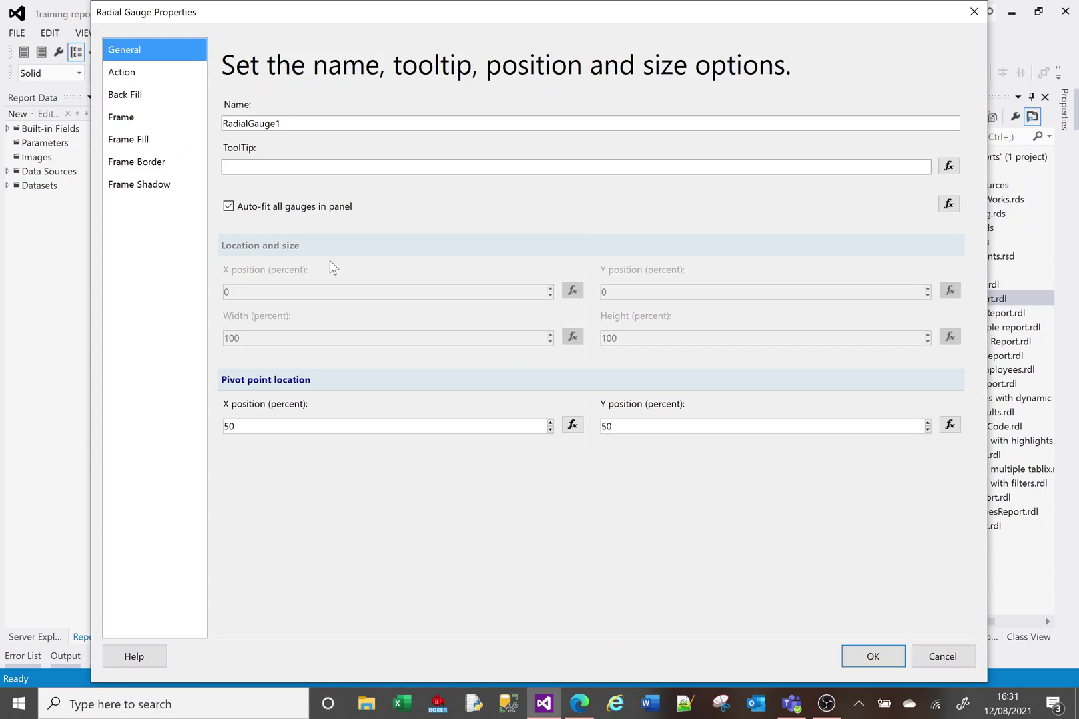
left_click(132, 112)
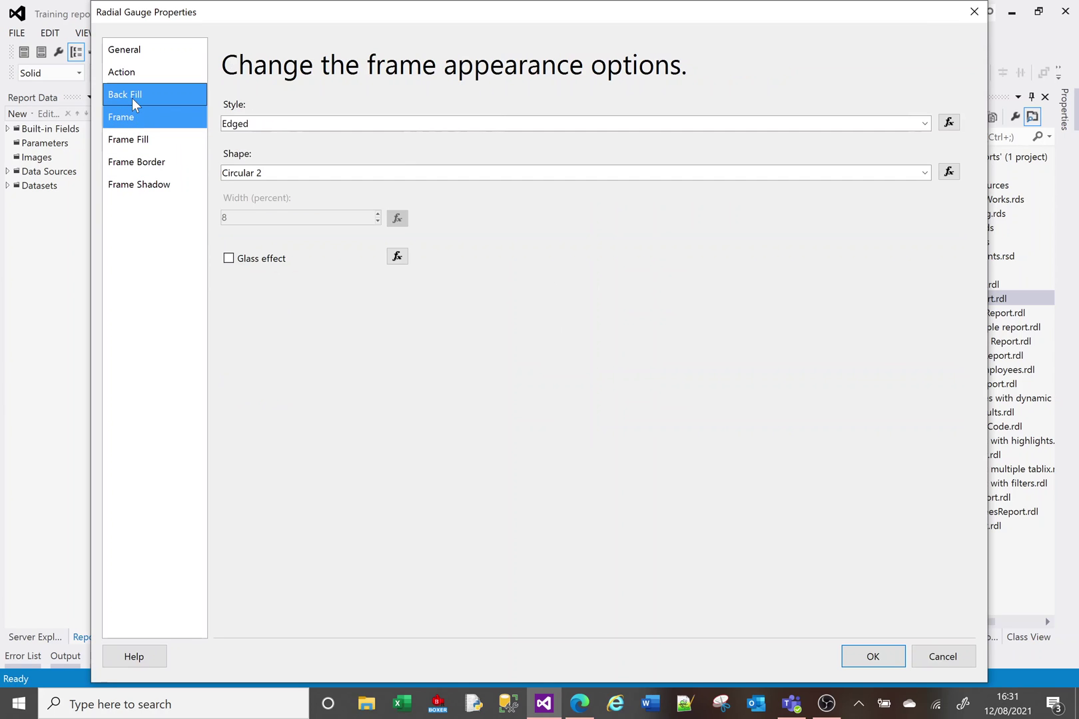
left_click(131, 98)
left_click(143, 162)
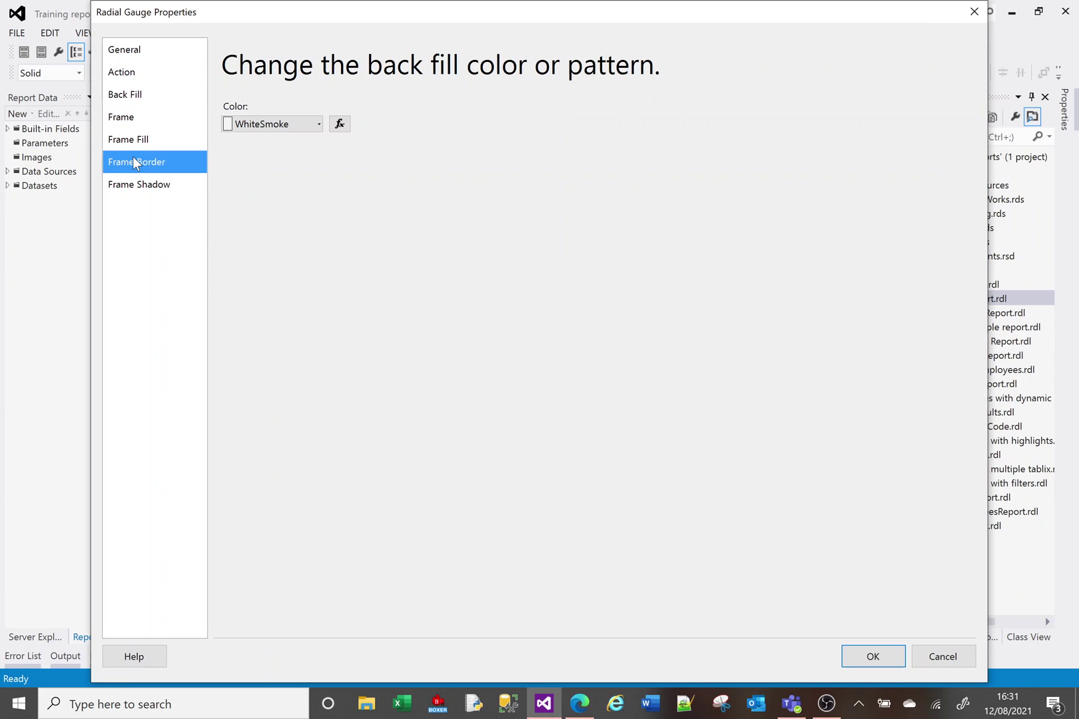
left_click(147, 70)
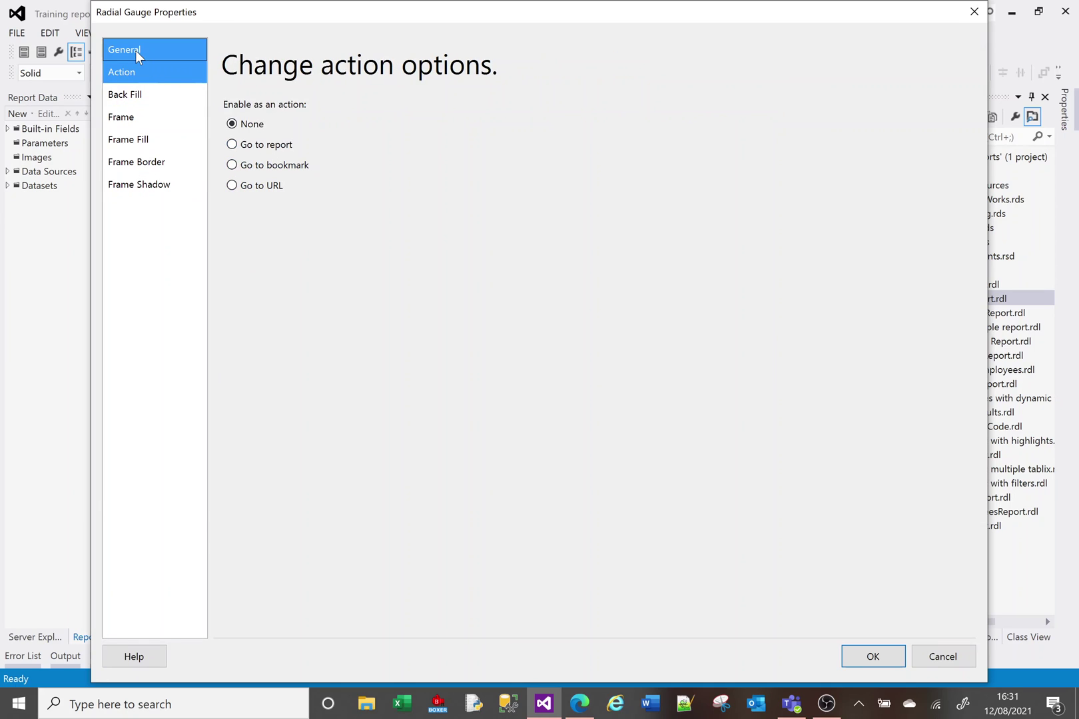
left_click(134, 50)
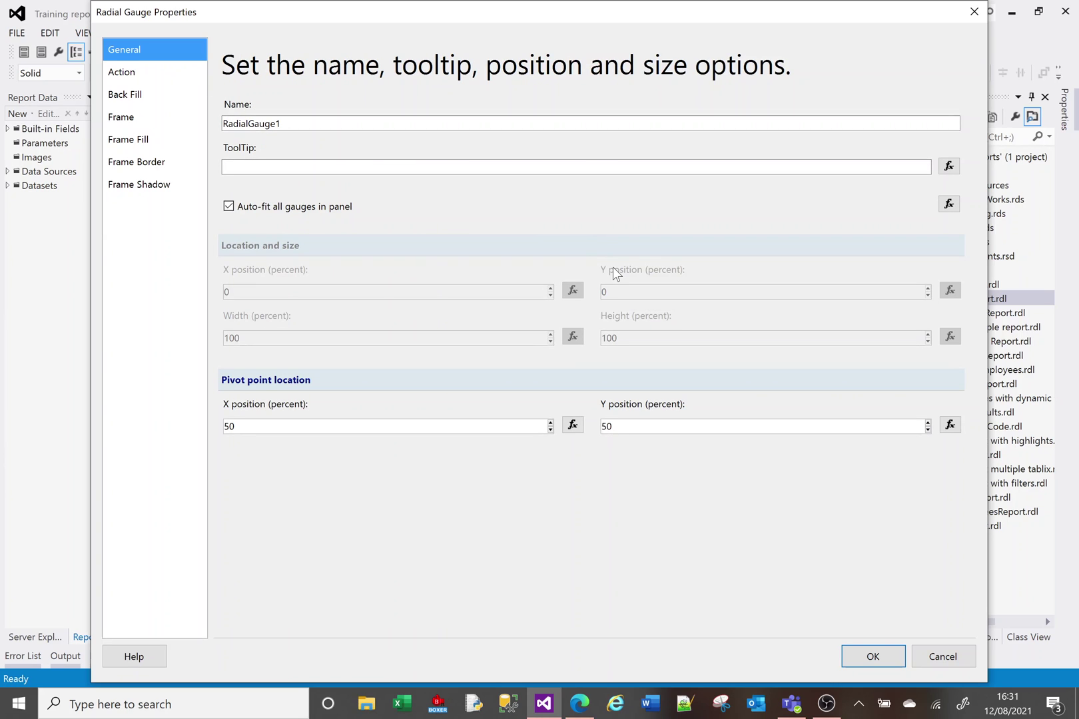
left_click(150, 95)
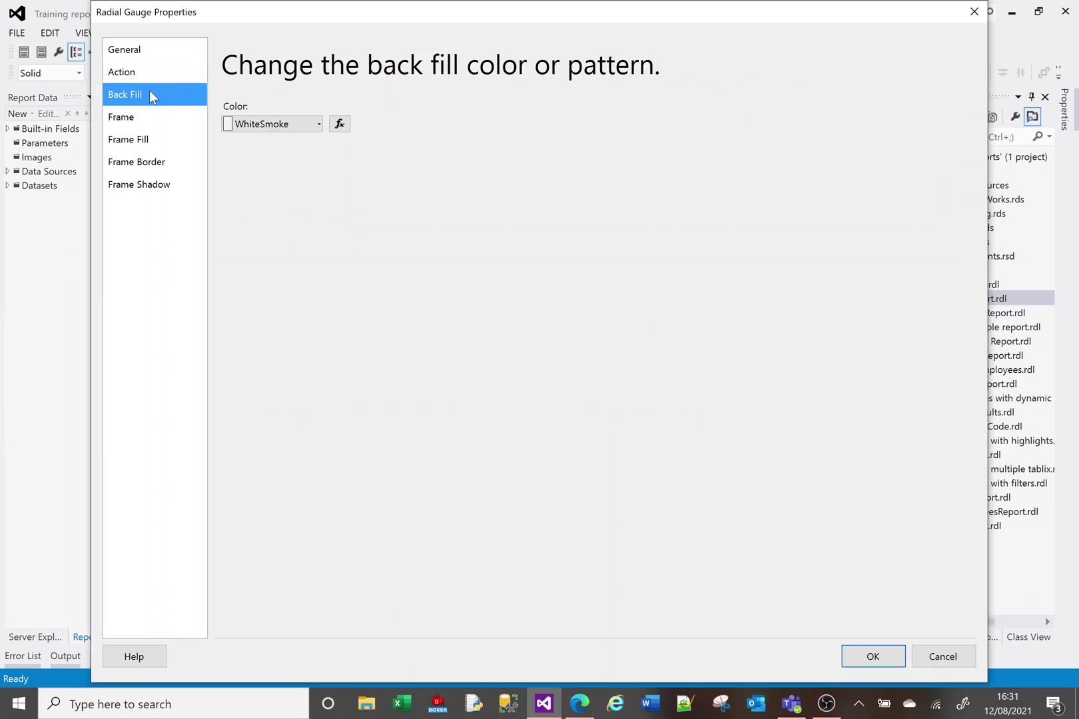
left_click(339, 126)
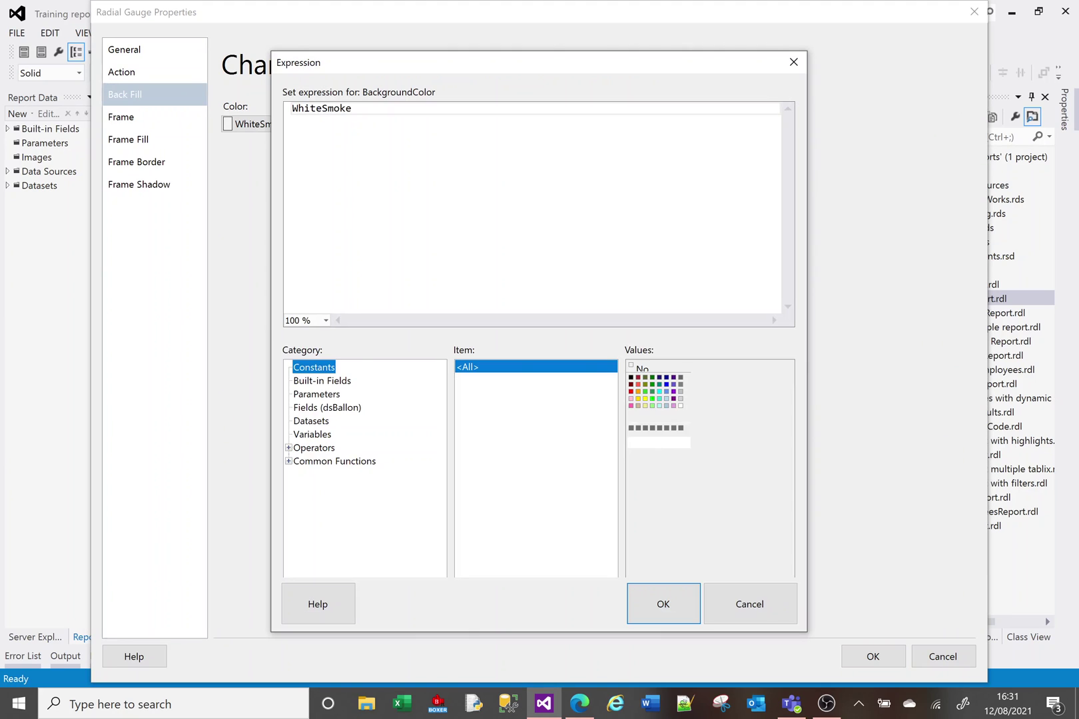
left_click(764, 606)
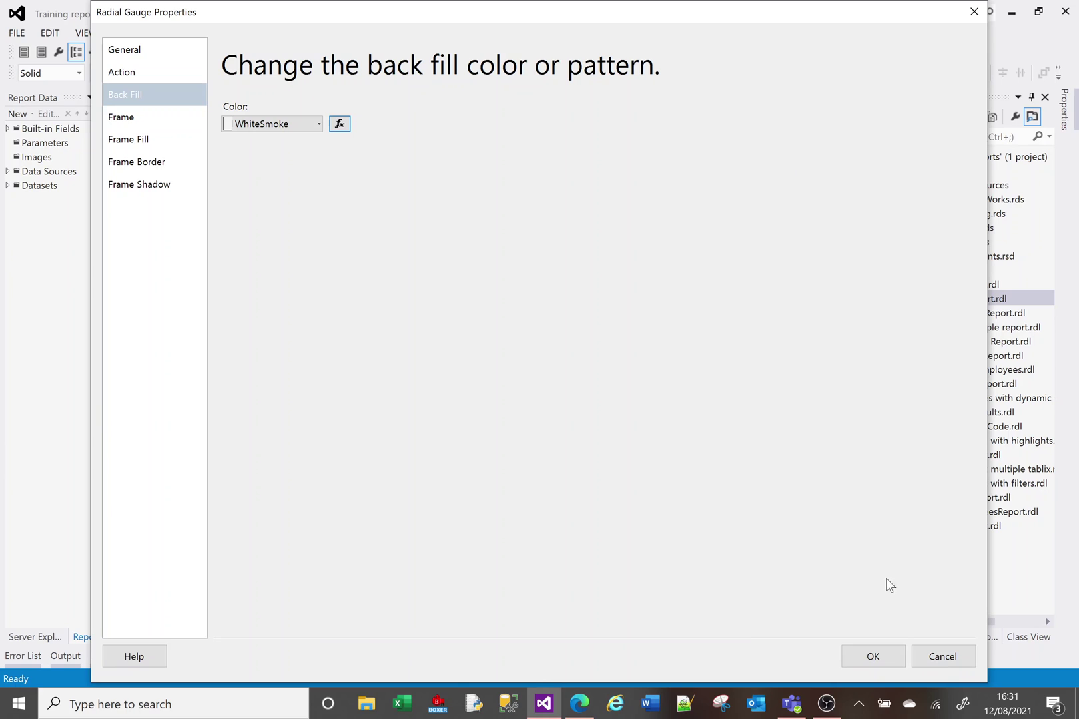
left_click(943, 657)
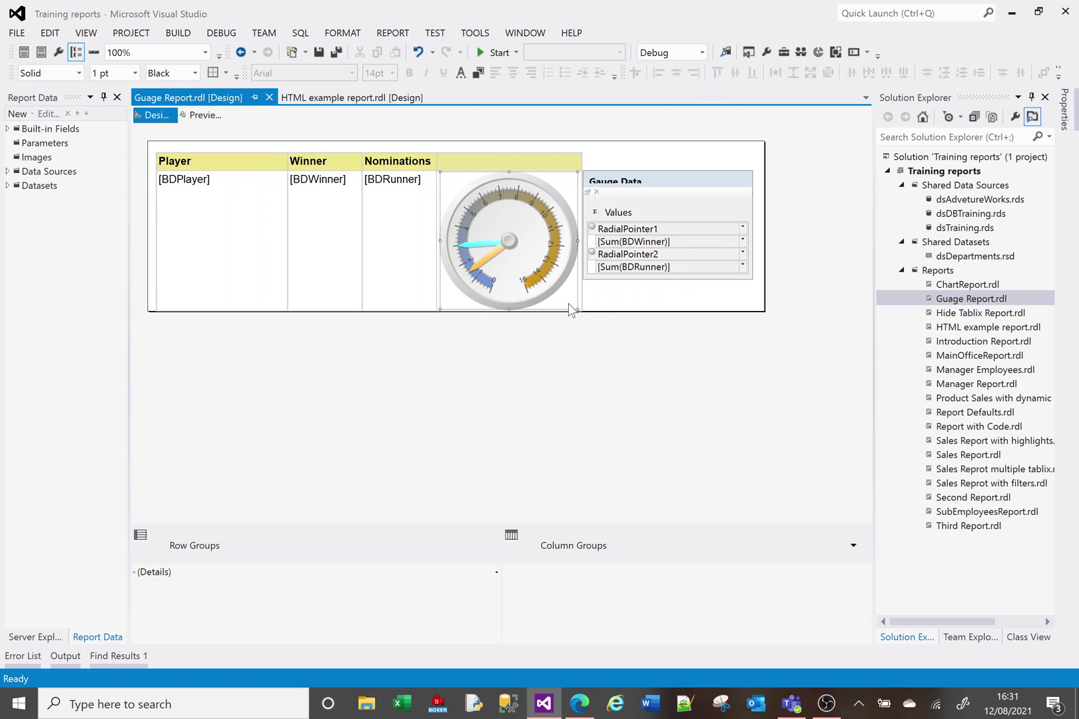
- Replace the radial gauge in the table's last column with a linear Thermometer gauge
key("Delete")
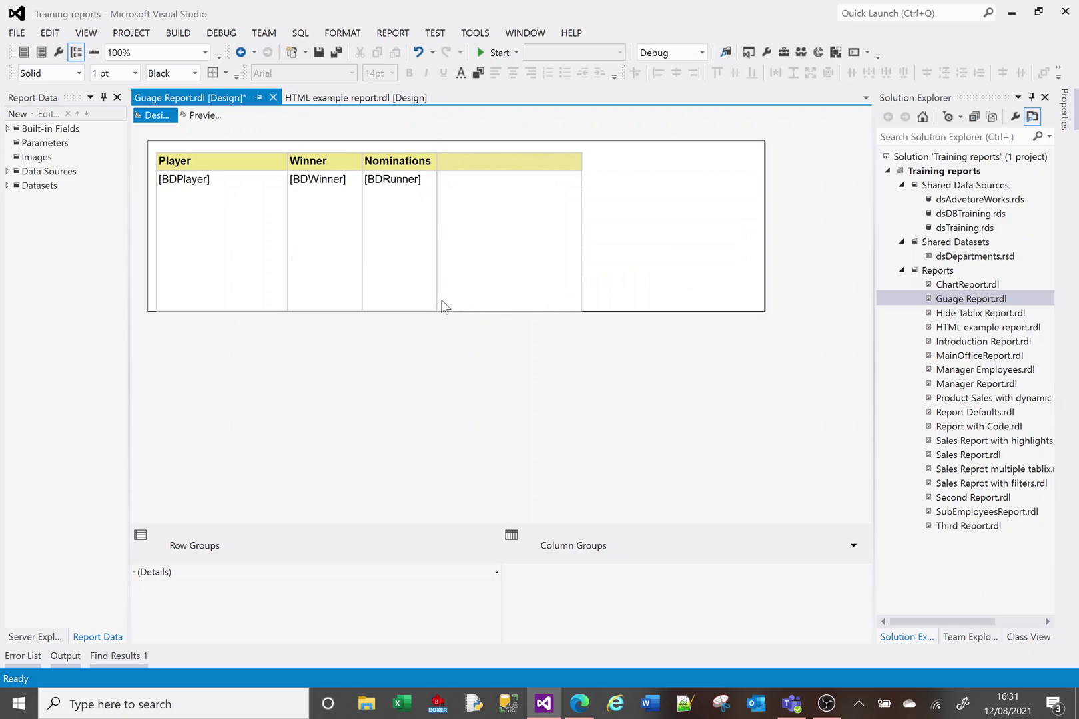
right_click(488, 208)
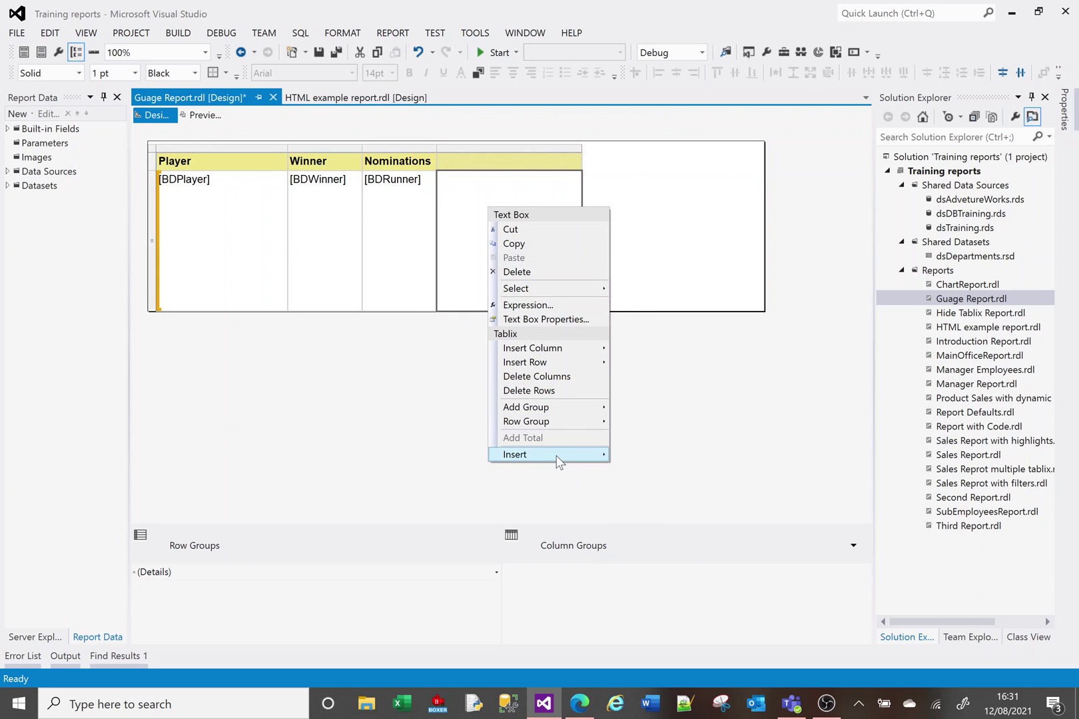
mouse_move(559, 455)
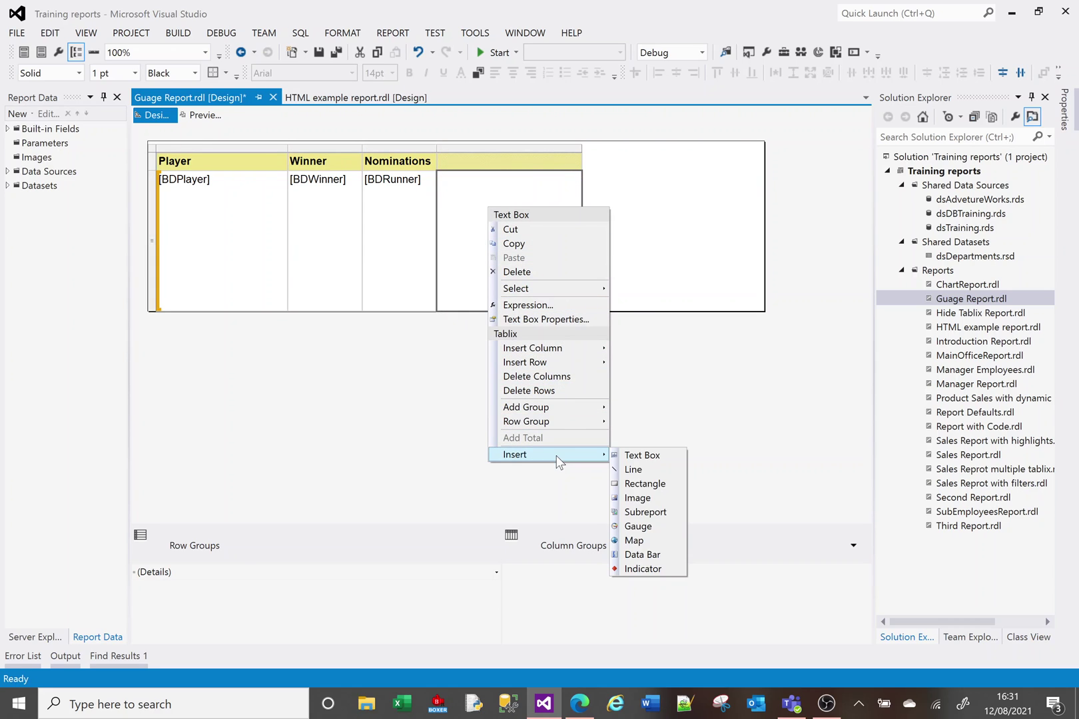
left_click(654, 536)
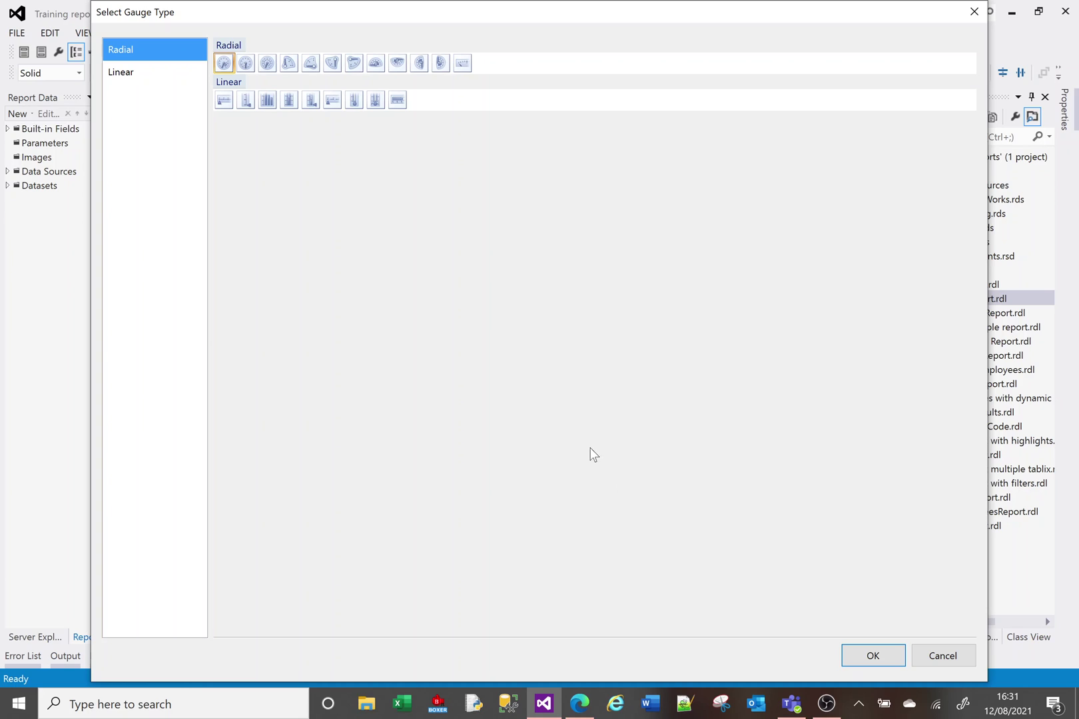
left_click(397, 62)
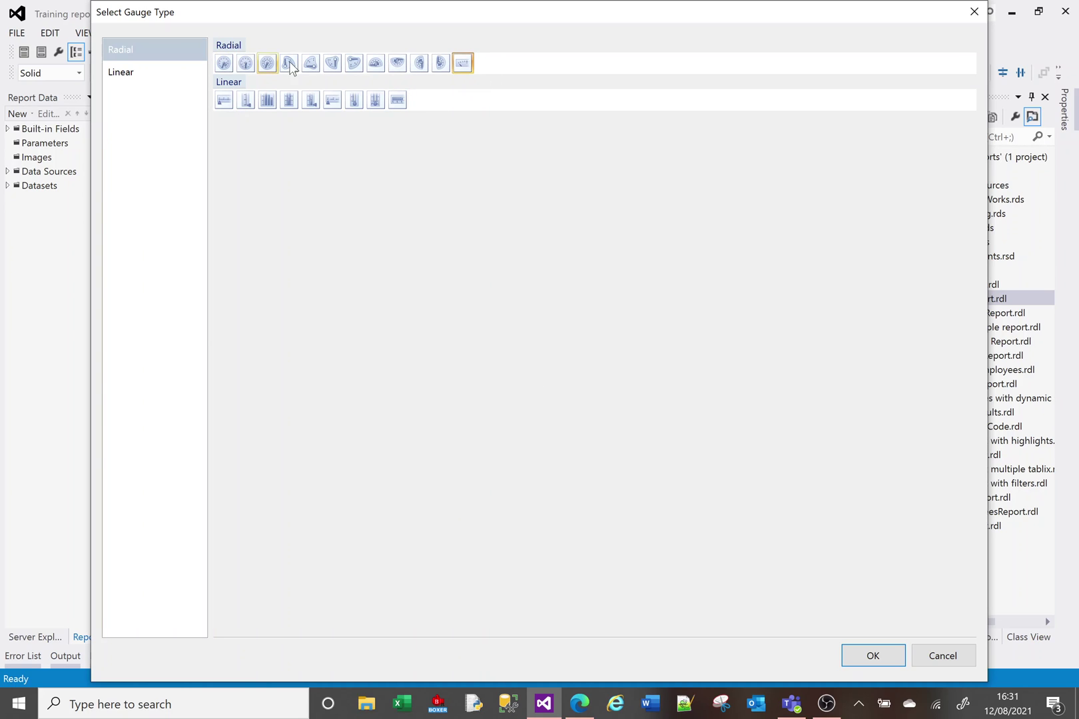
left_click(225, 102)
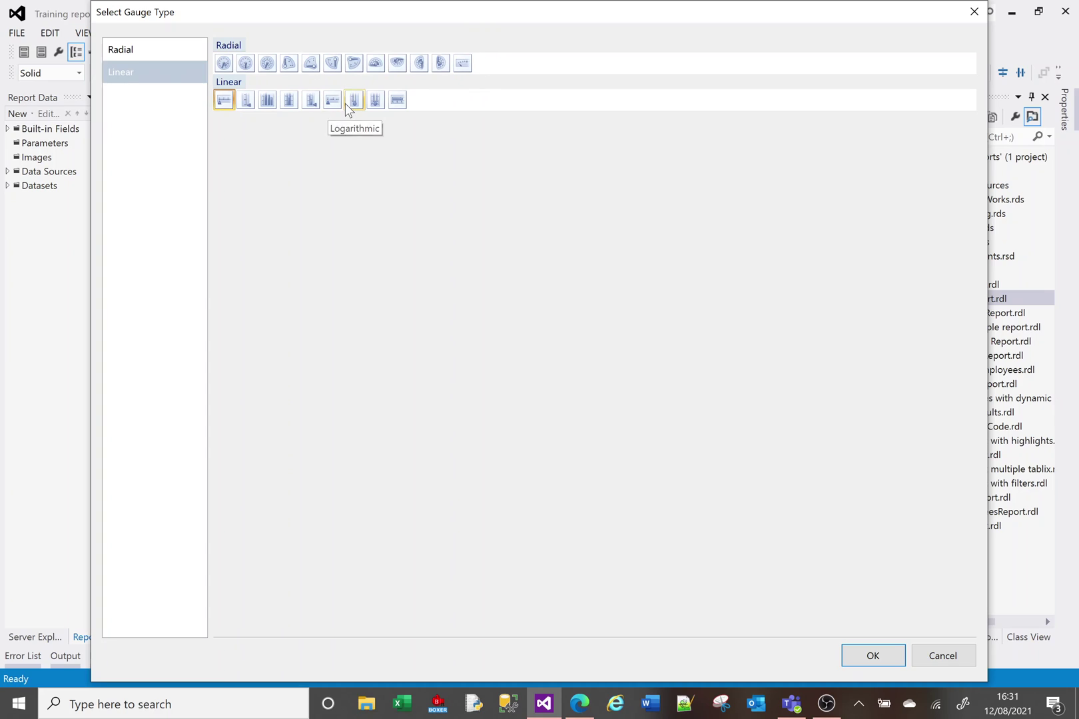
left_click(353, 105)
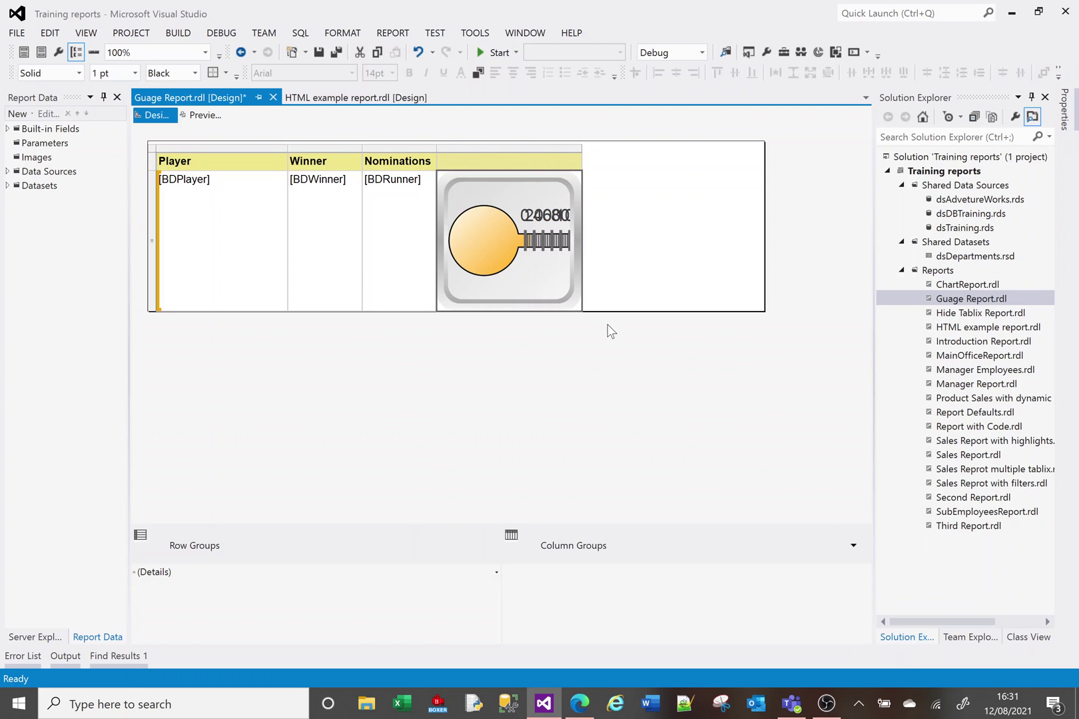
- Check the thermometer gauge in the report preview, and widen its column in the design to the report's edge
left_click(201, 115)
left_click(154, 116)
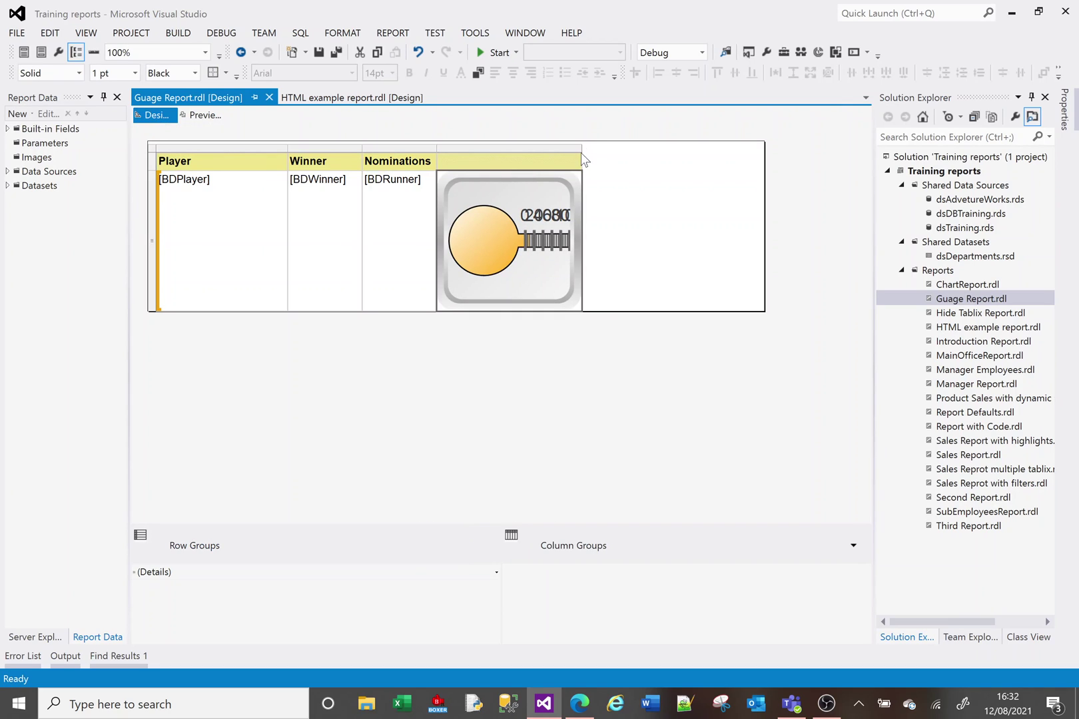
left_click_drag(581, 147, 766, 155)
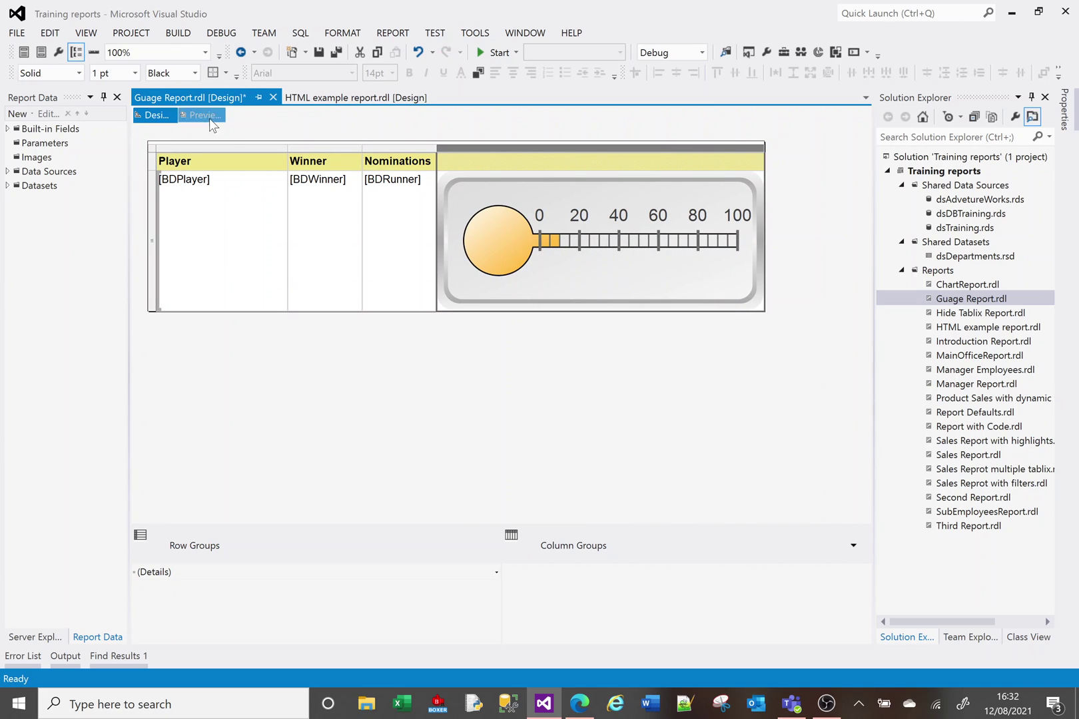
- Assign the BDRunner field as the value of the thermometer's first linear pointer
left_click(516, 260)
left_click(516, 260)
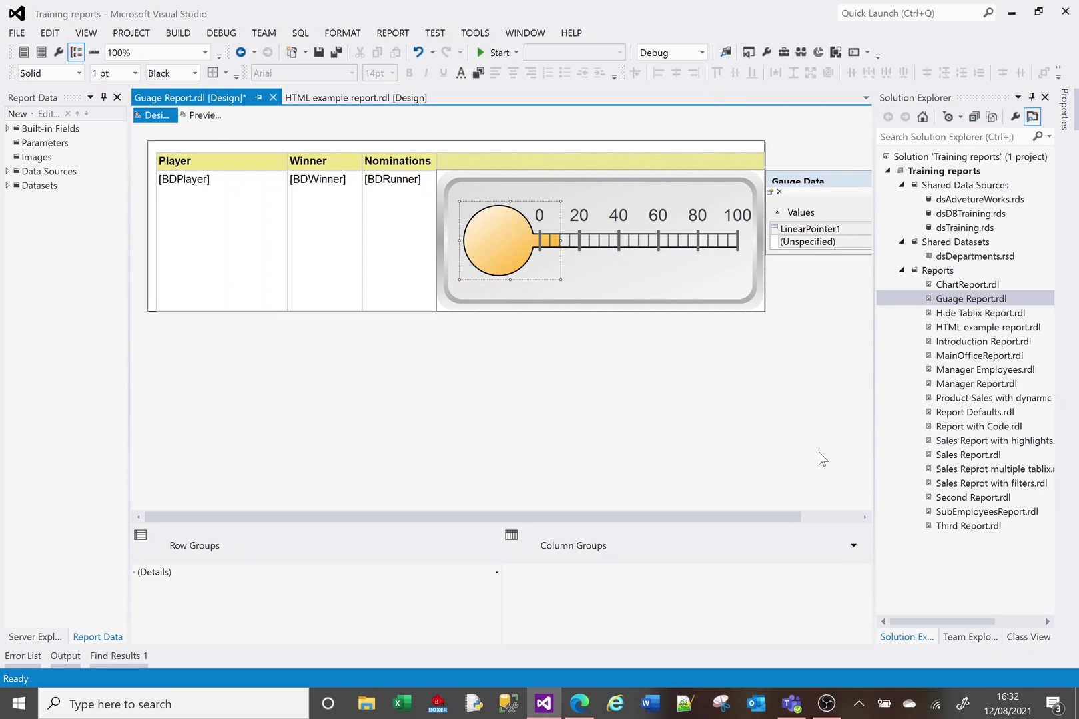
left_click_drag(802, 518, 862, 519)
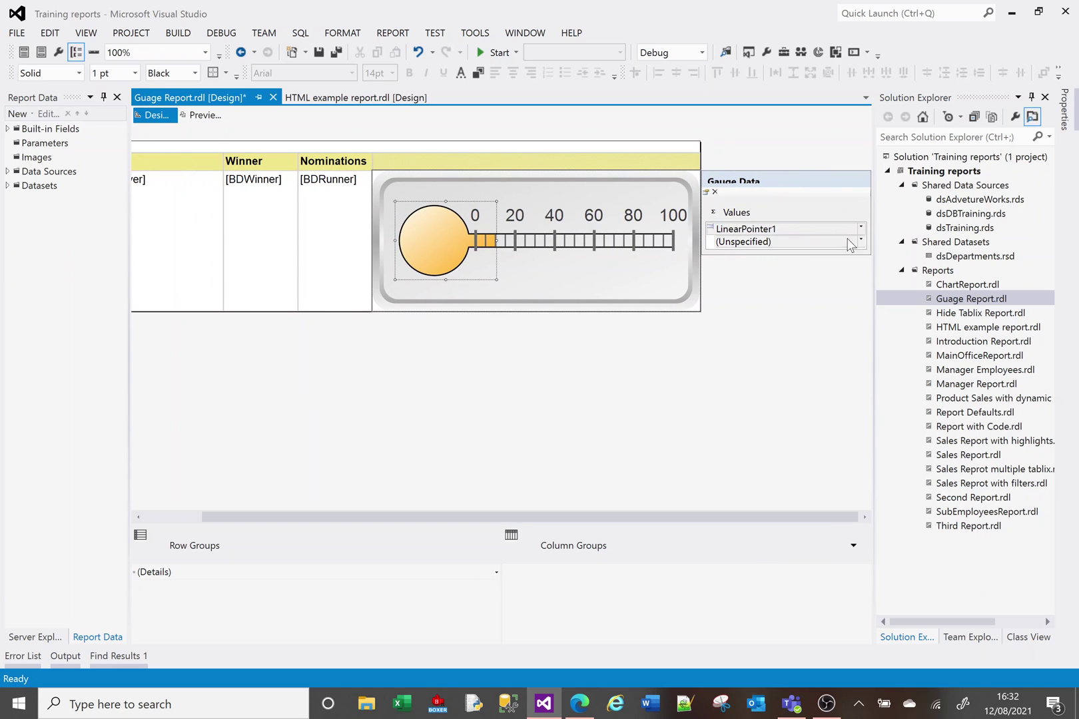
left_click(860, 241)
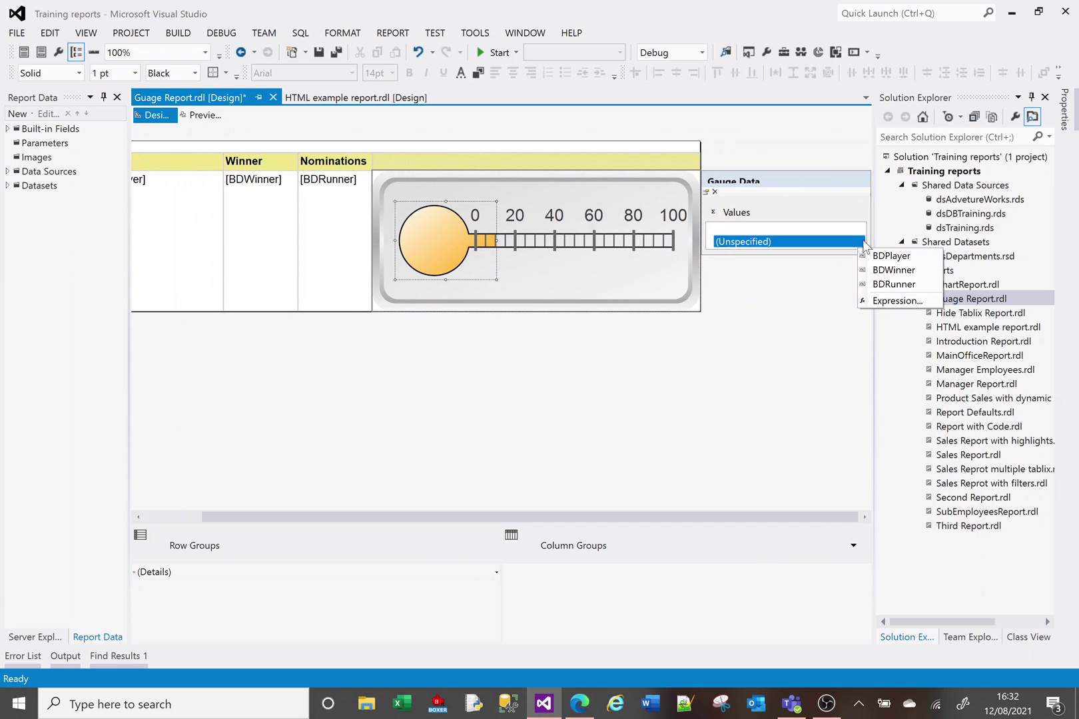
left_click(878, 284)
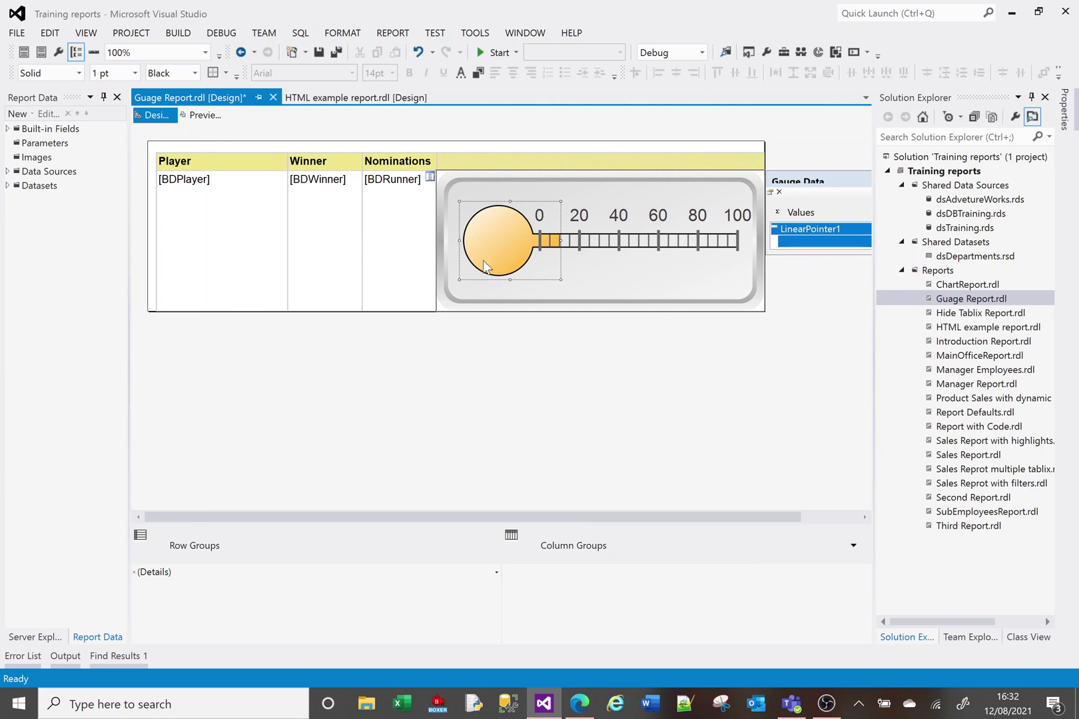
- Add a second pointer to the thermometer gauge and assign the BDWinner field as its value
right_click(592, 275)
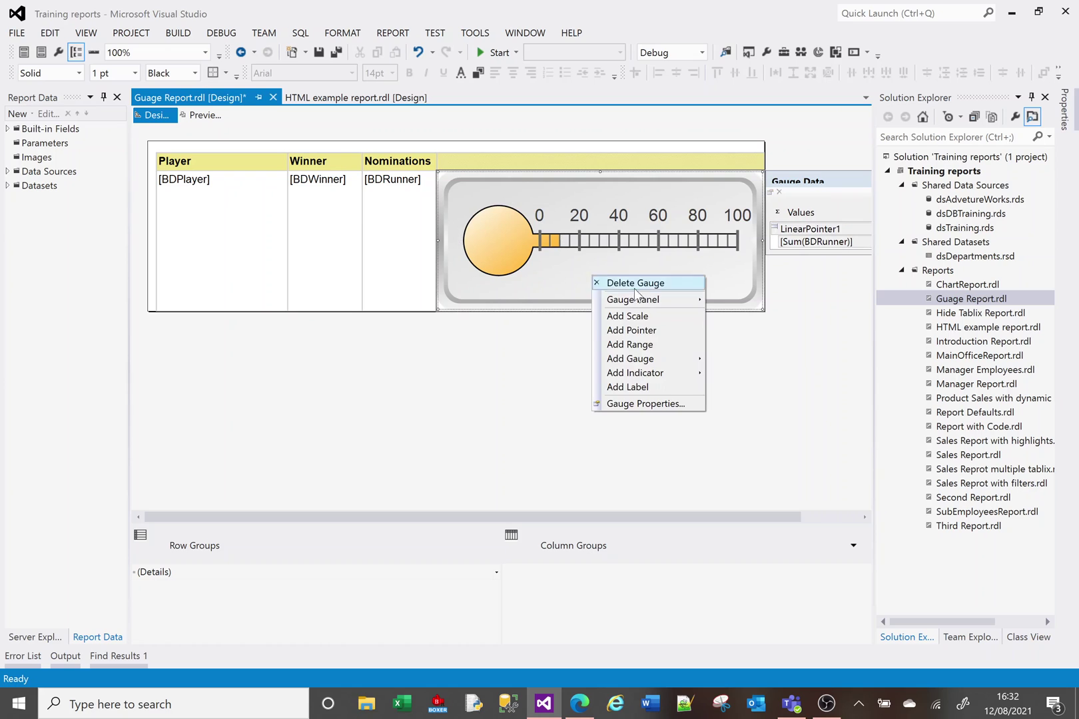
left_click(647, 330)
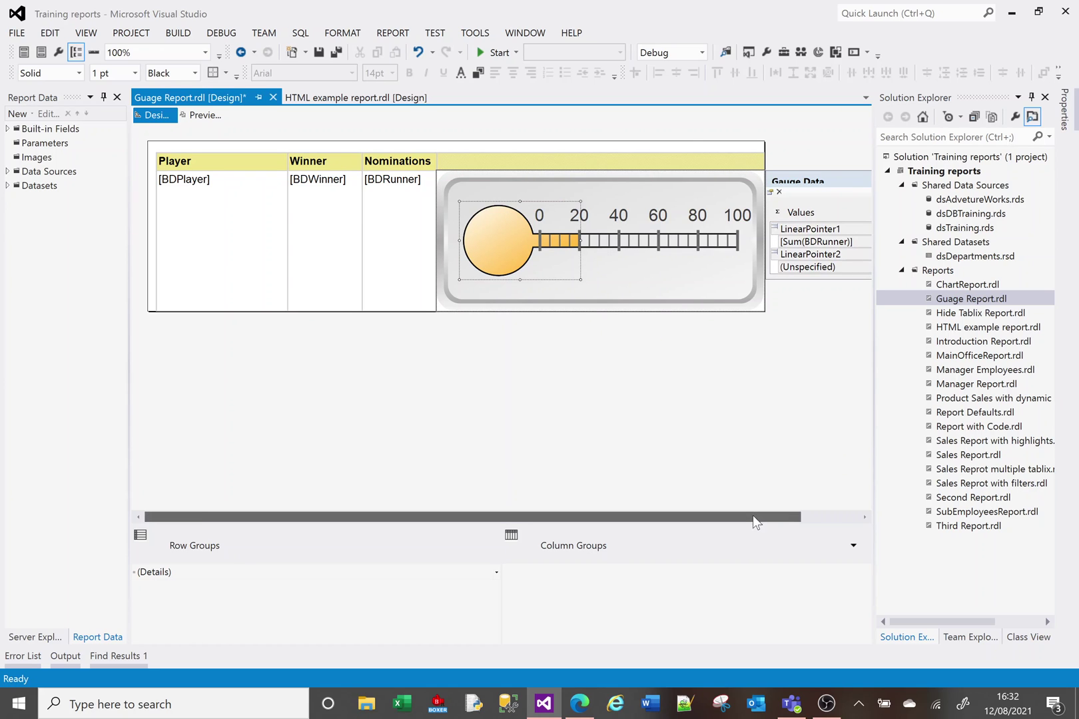
left_click_drag(752, 516, 810, 517)
left_click(860, 267)
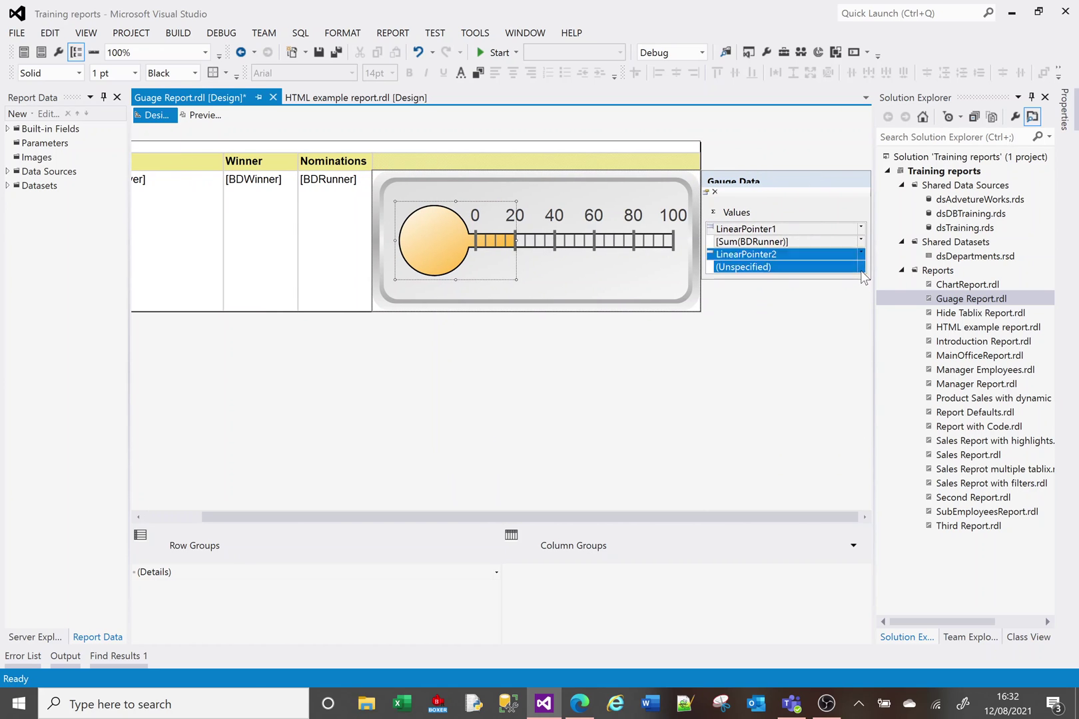
left_click(892, 295)
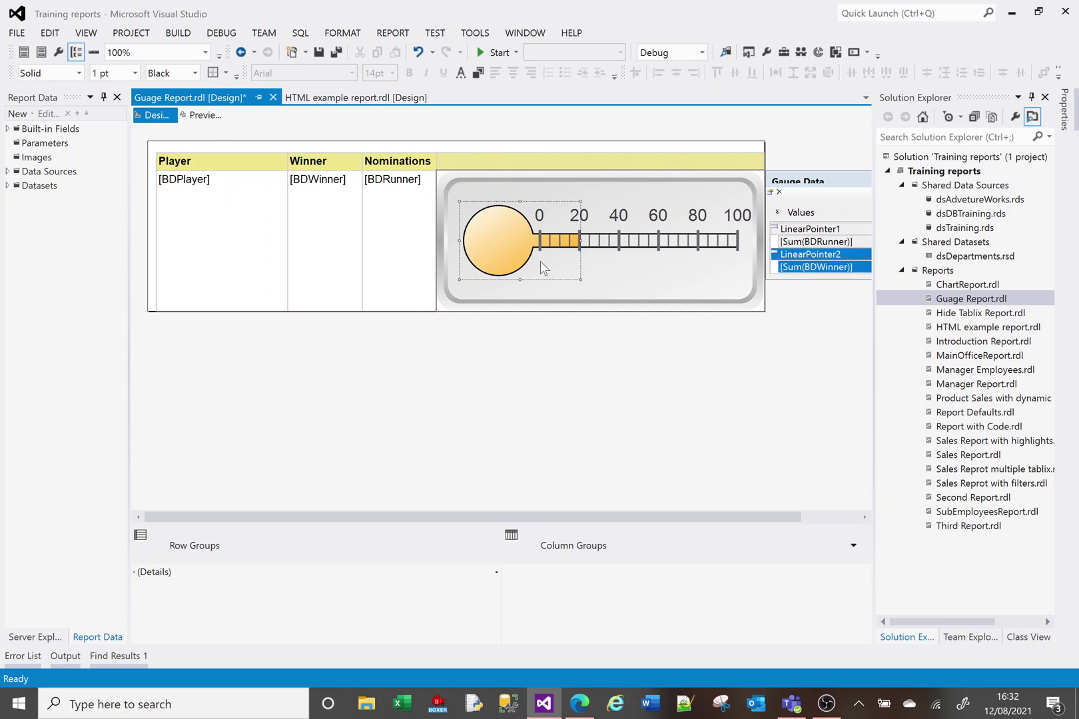
- Set the secondary color of the BDWinner pointer's gradient fill to Sea Green, checking it in the report preview before returning to the design
right_click(823, 257)
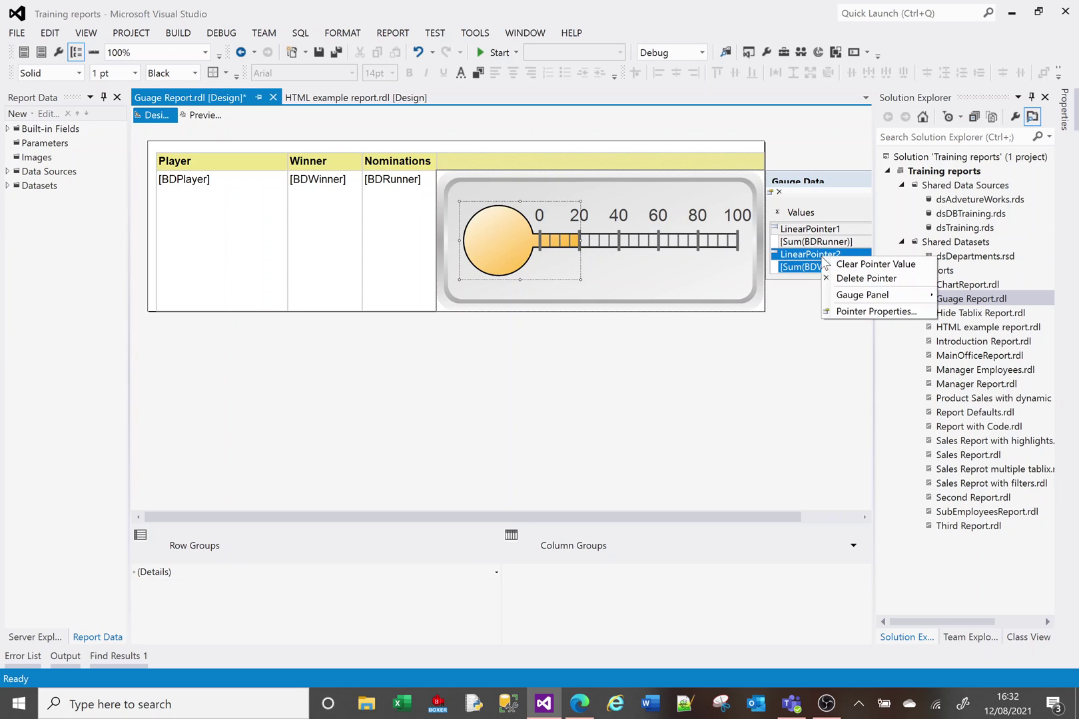
left_click(857, 312)
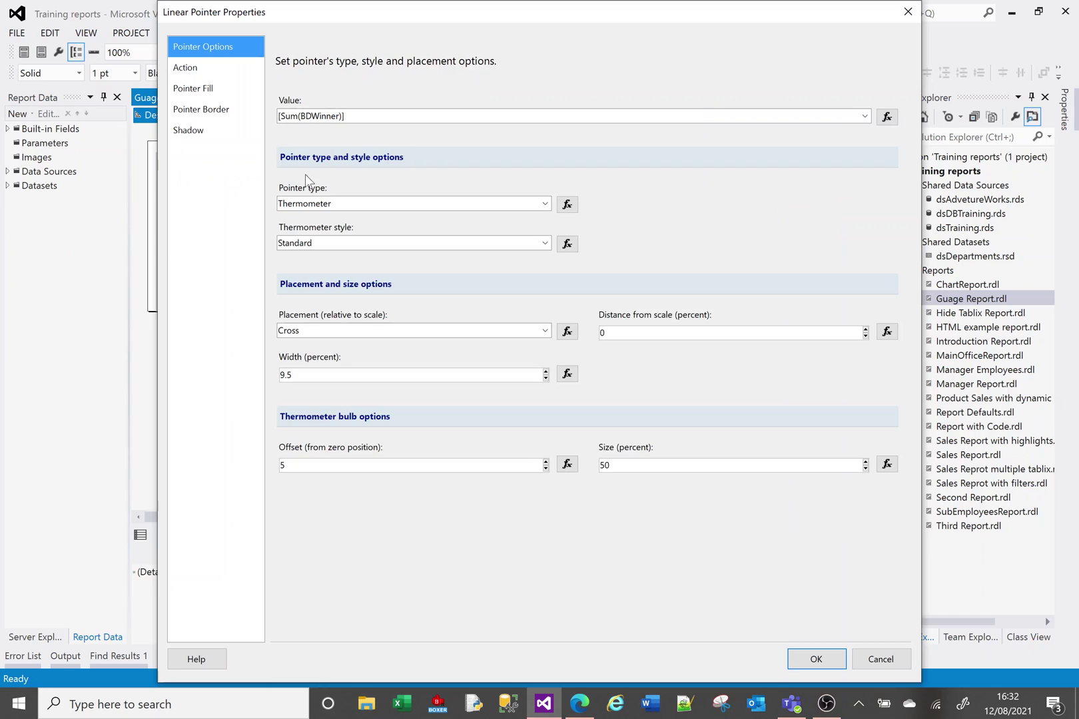
left_click(208, 90)
left_click(373, 283)
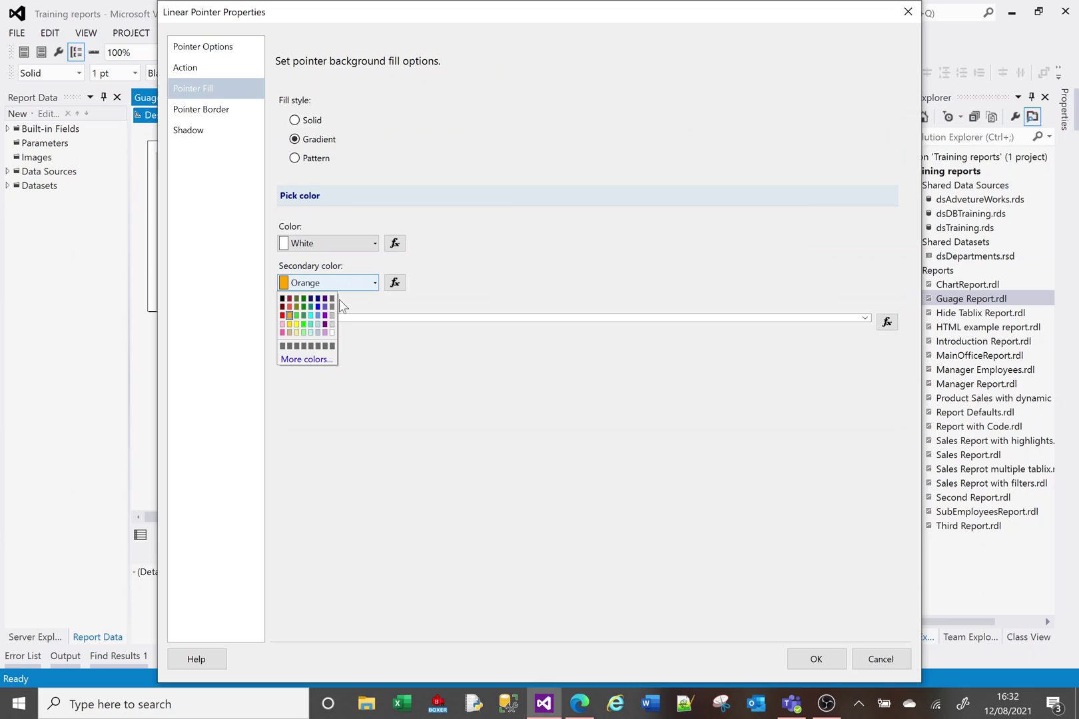
left_click(306, 324)
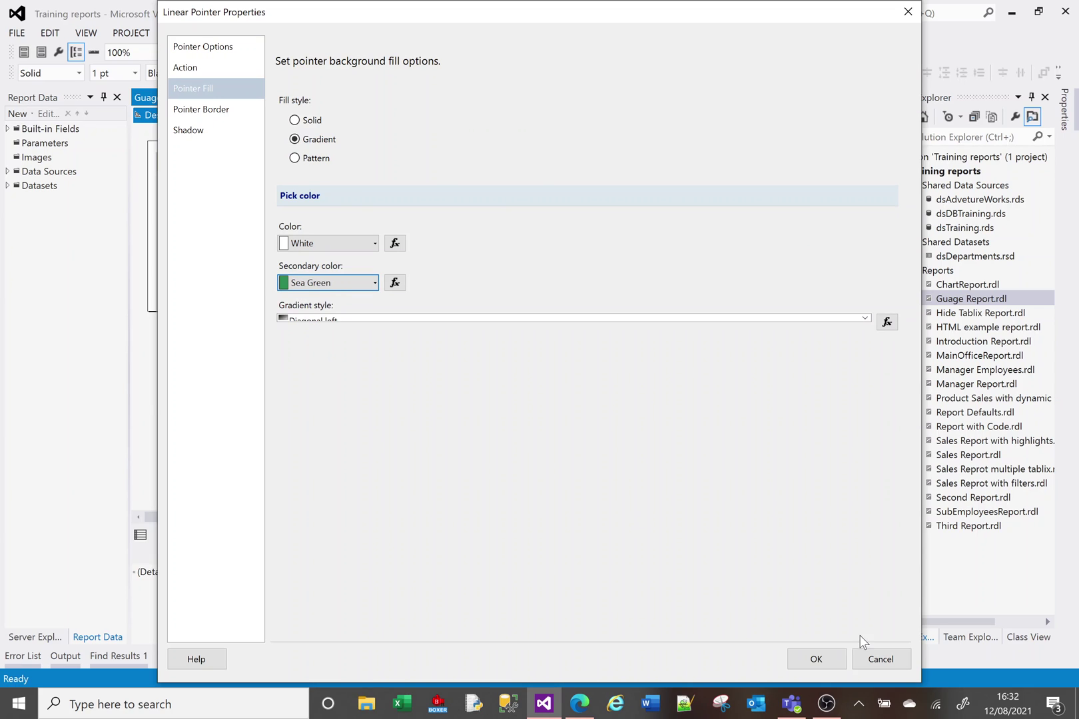
left_click(818, 659)
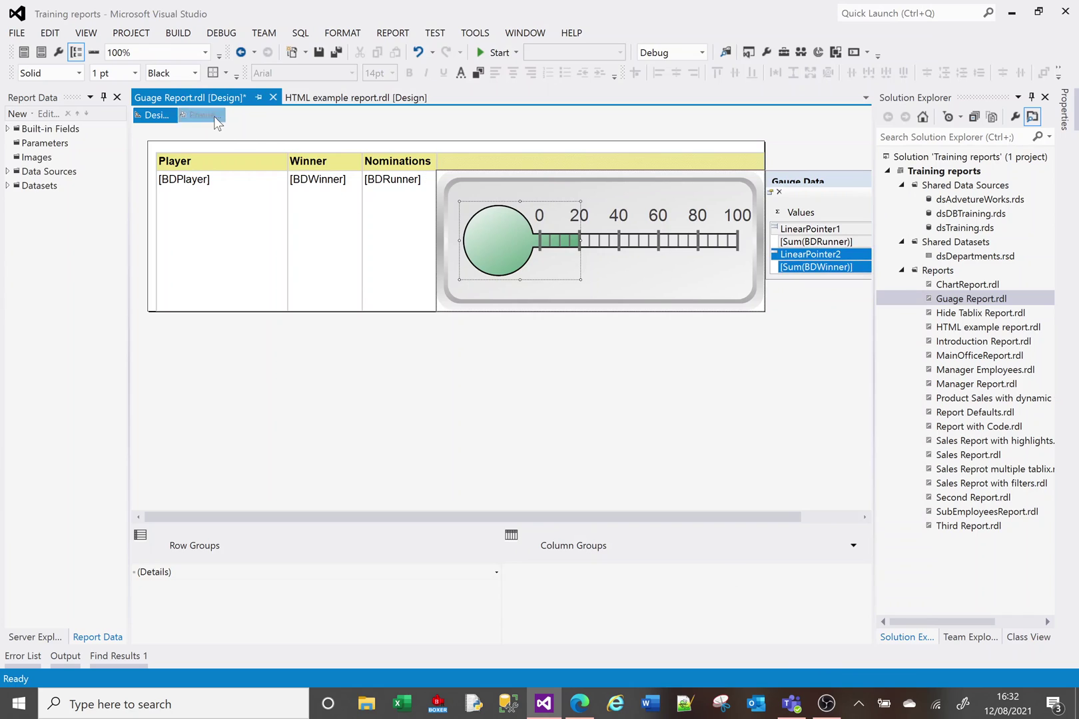
left_click(214, 115)
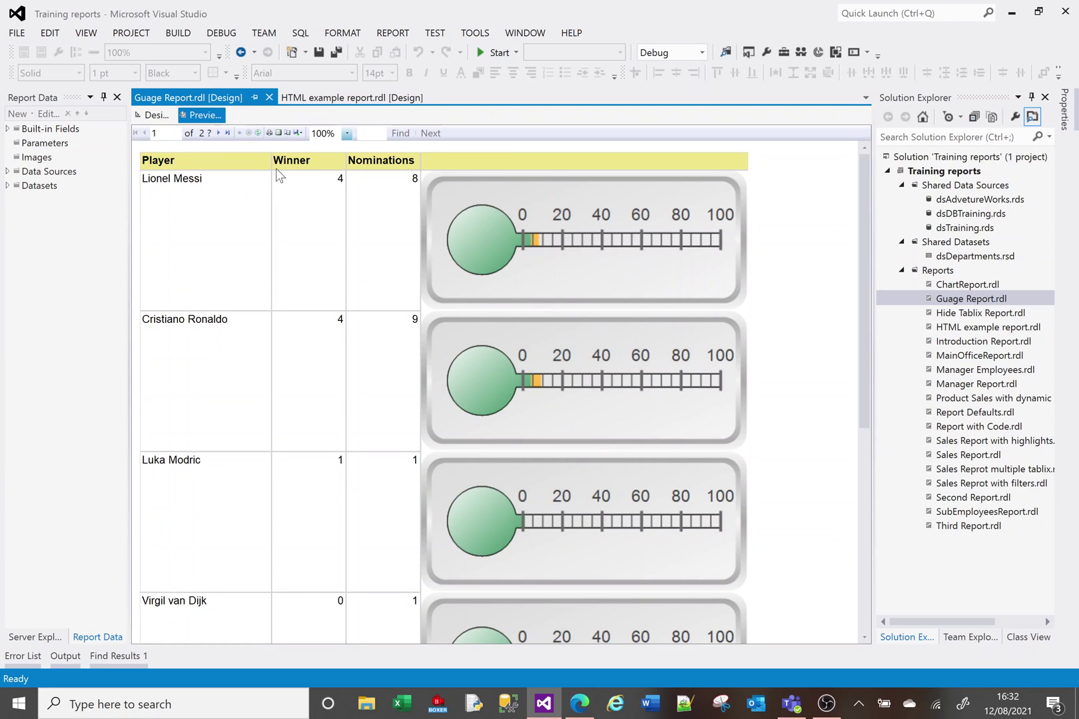
left_click(155, 115)
left_click(638, 251)
right_click(638, 252)
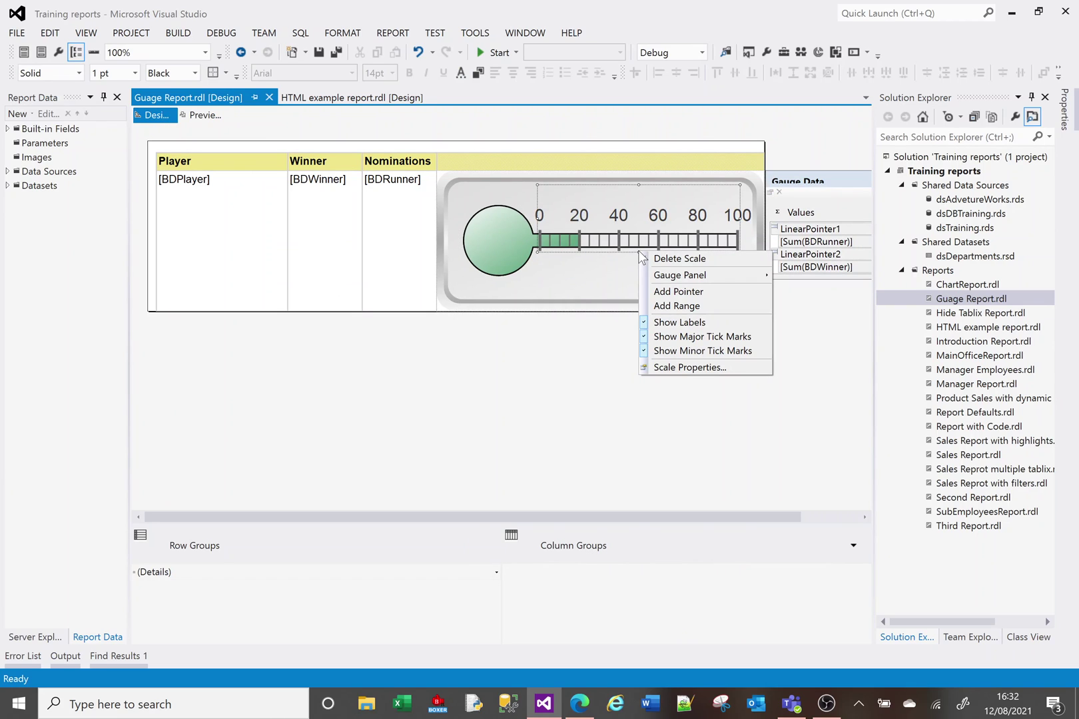
right_click(610, 297)
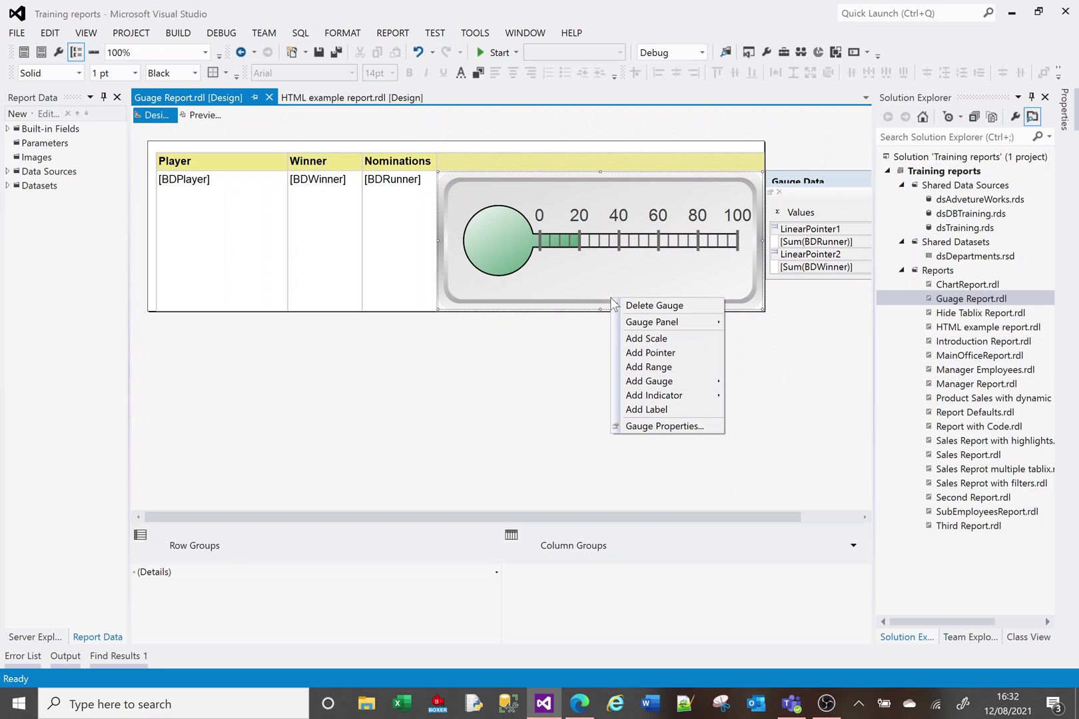
left_click(695, 426)
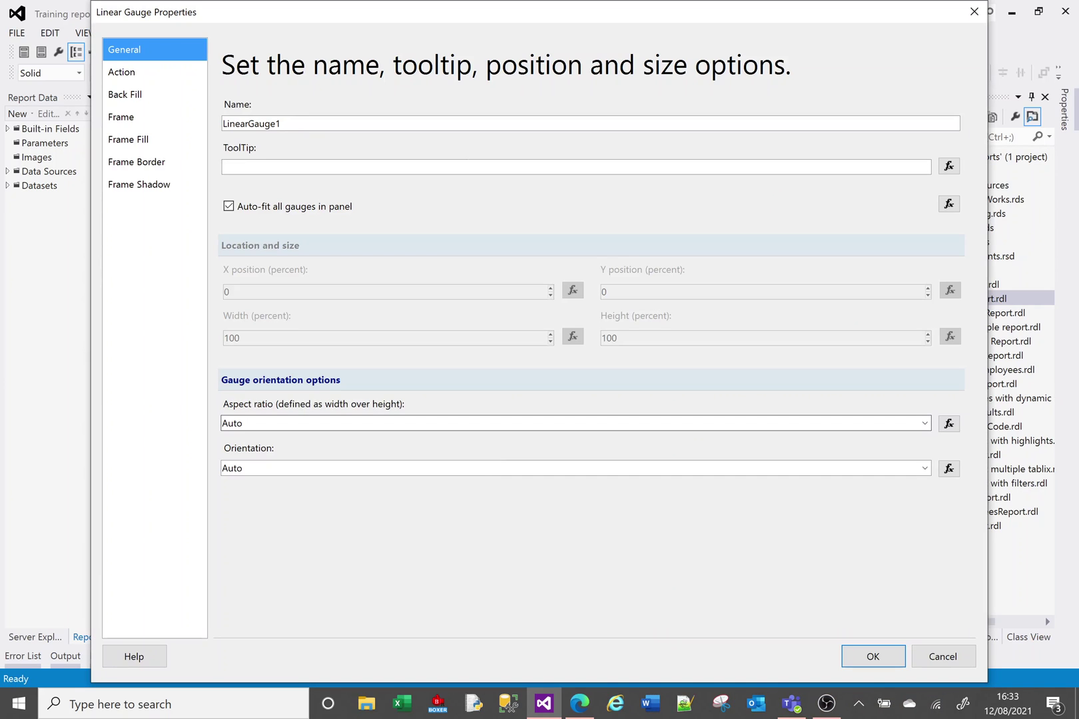
left_click(942, 657)
- Set the maximum of the thermometer gauge's linear scale to 15 and check the gauge in the report preview
left_click(603, 248)
right_click(601, 242)
left_click(674, 367)
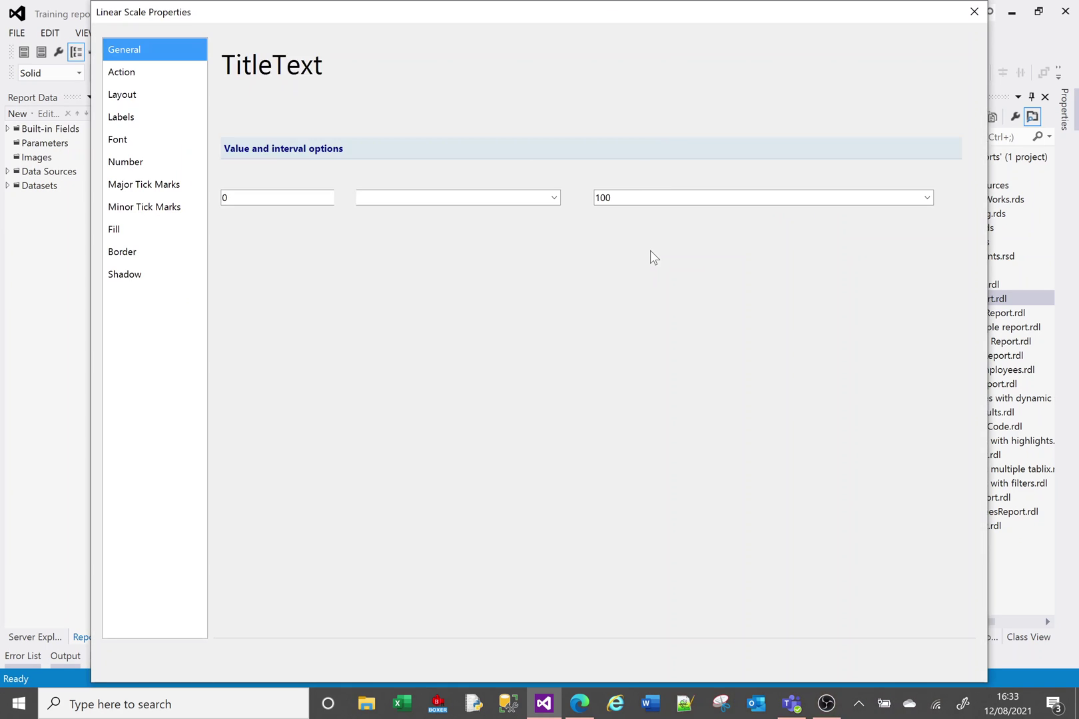
left_click(665, 198)
left_click(611, 198)
key("BackSpace")
key("BackSpace")
key("BackSpace")
type("15")
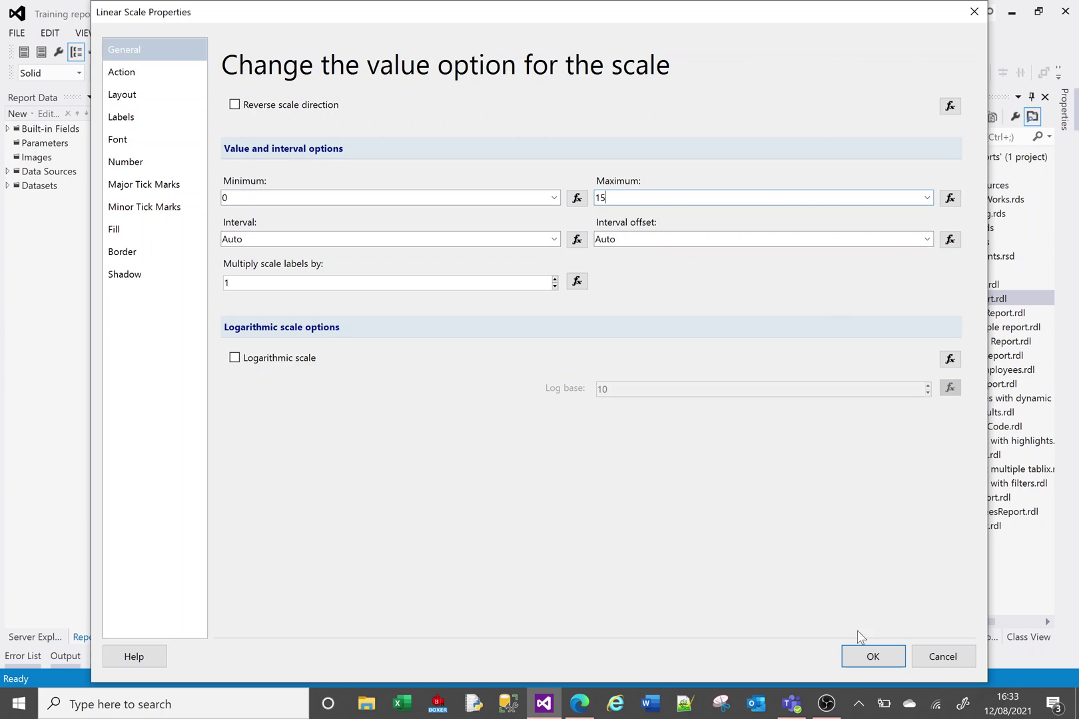
left_click(866, 656)
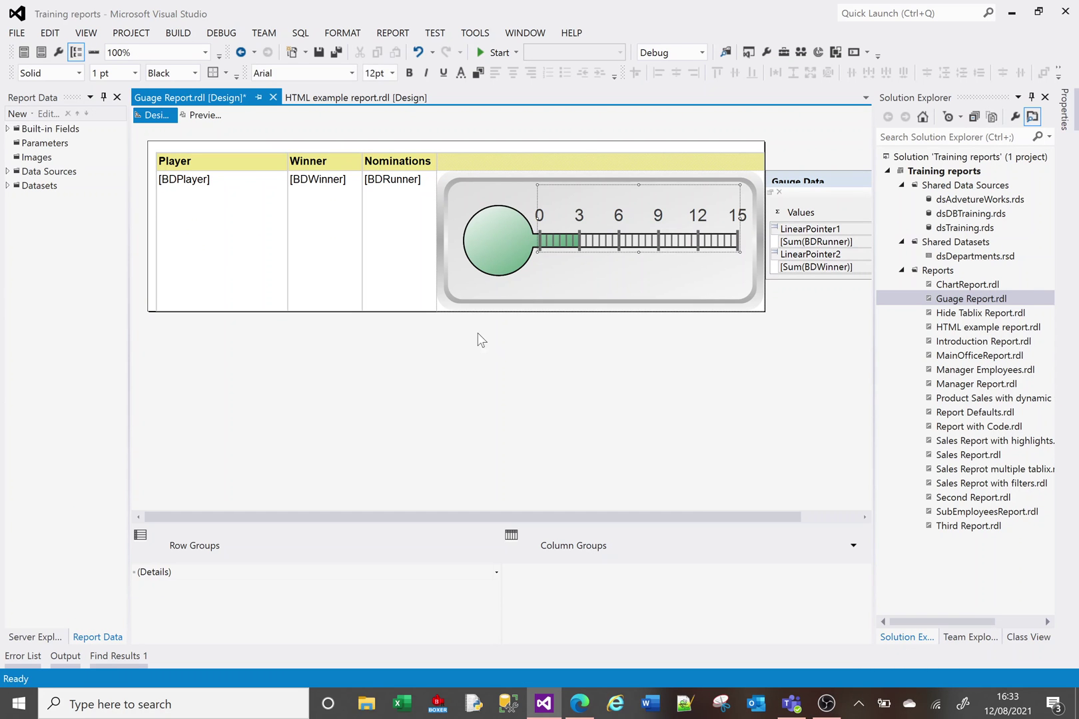
left_click(534, 286)
left_click(197, 115)
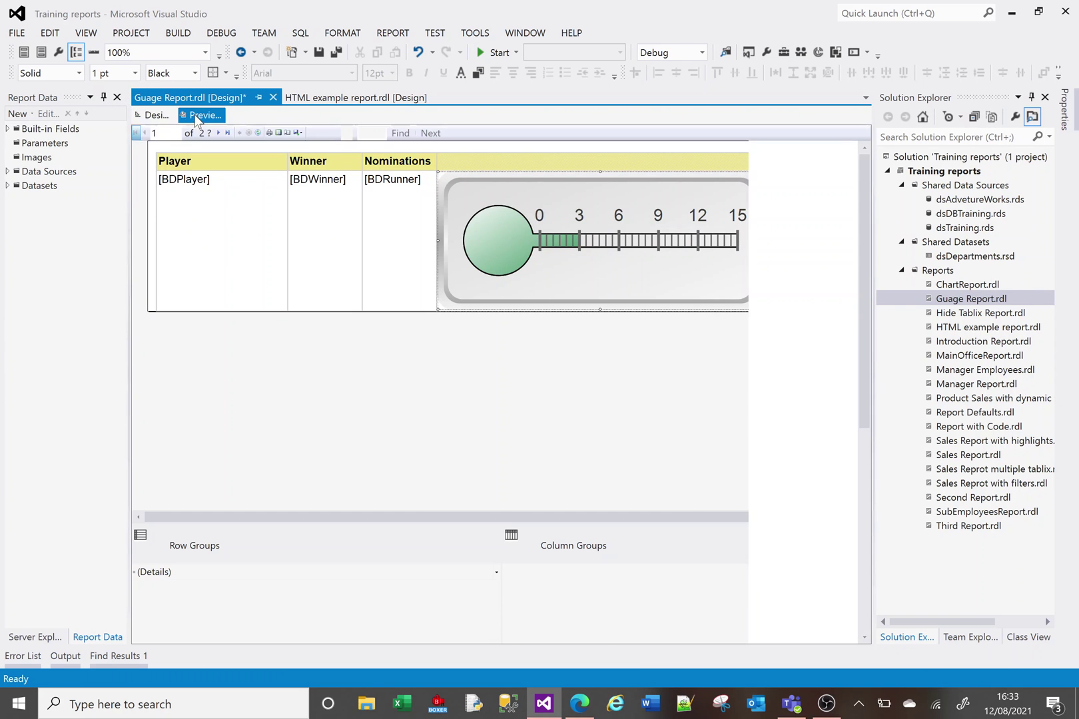